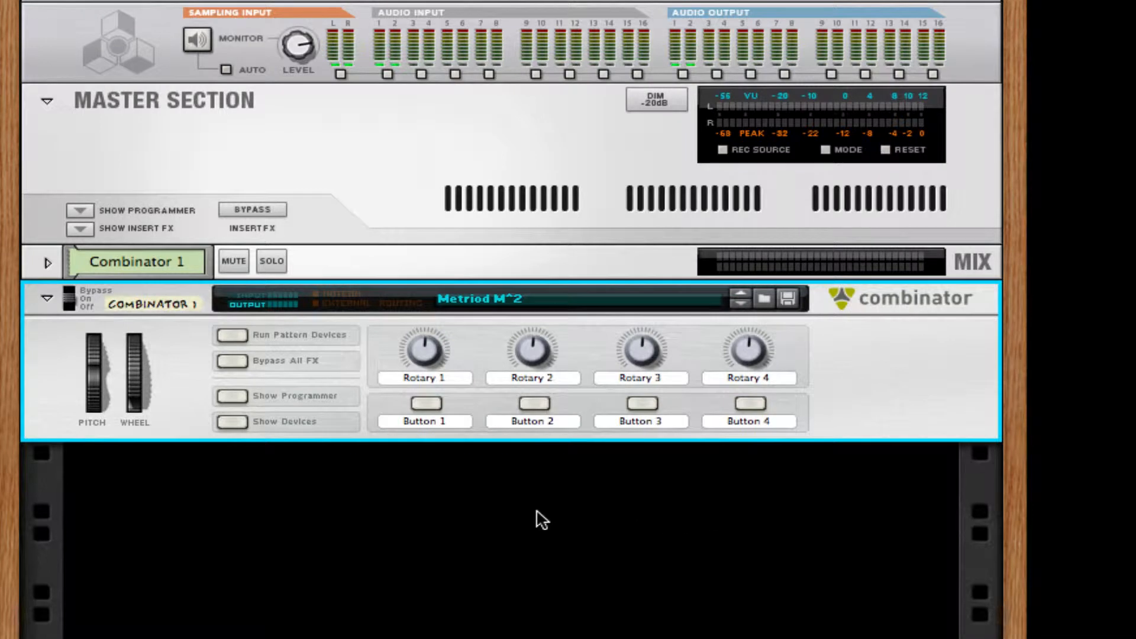
# - Show the devices inside the Metriod M^2 Combinator and examine both Malström synthesizers and the compressor, Scream 4 and equalizer below them
pyautogui.click(231, 421)
pyautogui.scroll(-3, 364, 451)
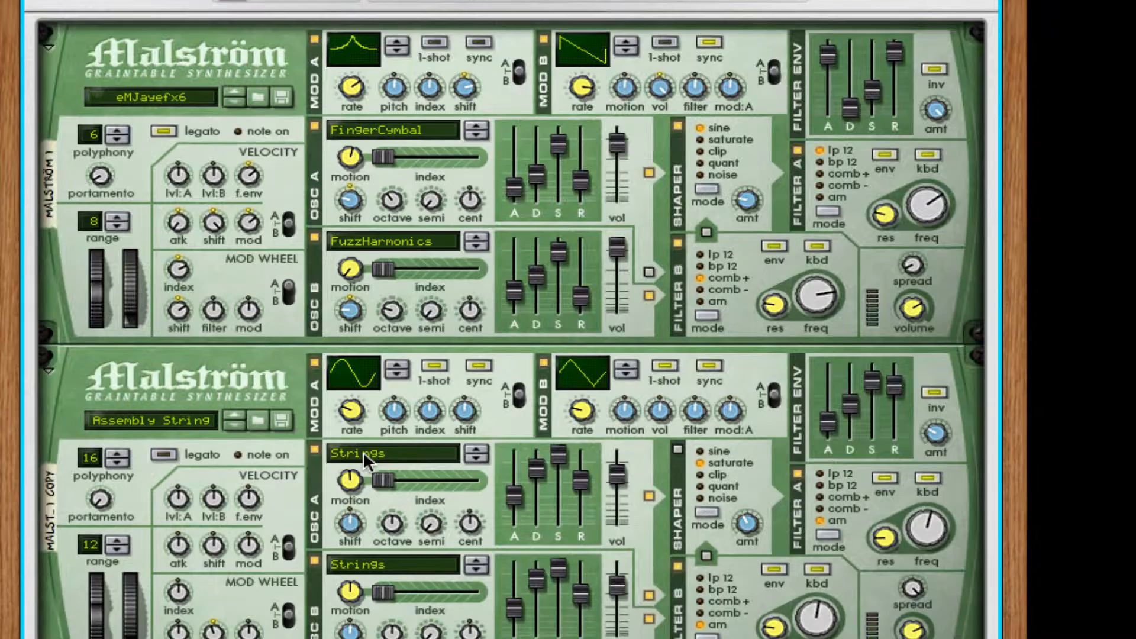
pyautogui.scroll(-8, 364, 452)
pyautogui.scroll(4, 363, 451)
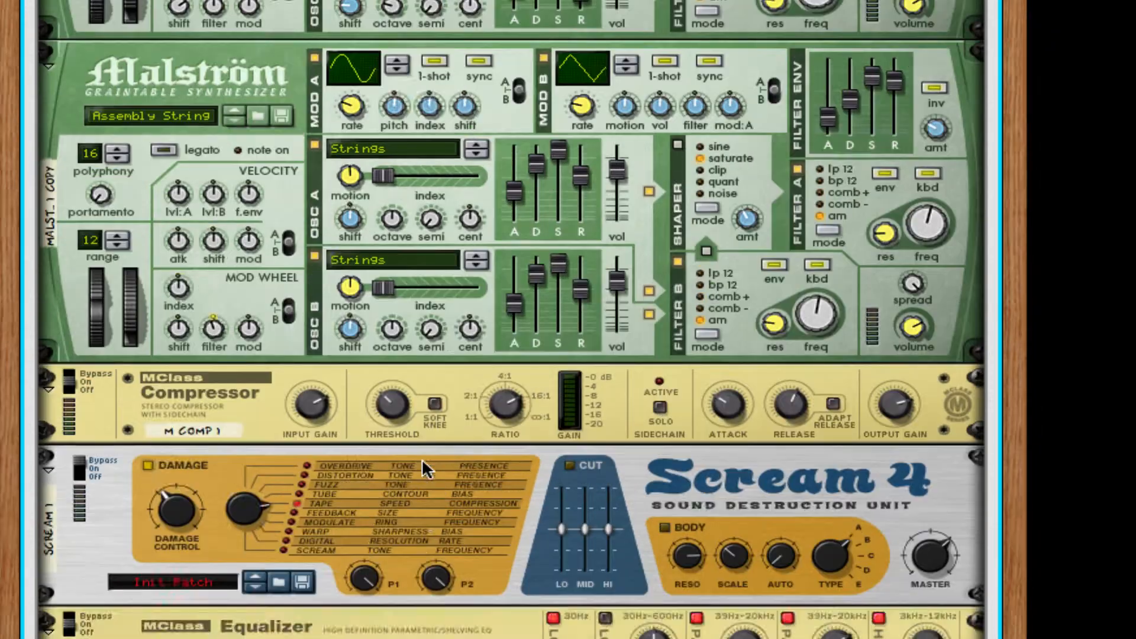
pyautogui.scroll(6, 421, 459)
pyautogui.scroll(4, 421, 460)
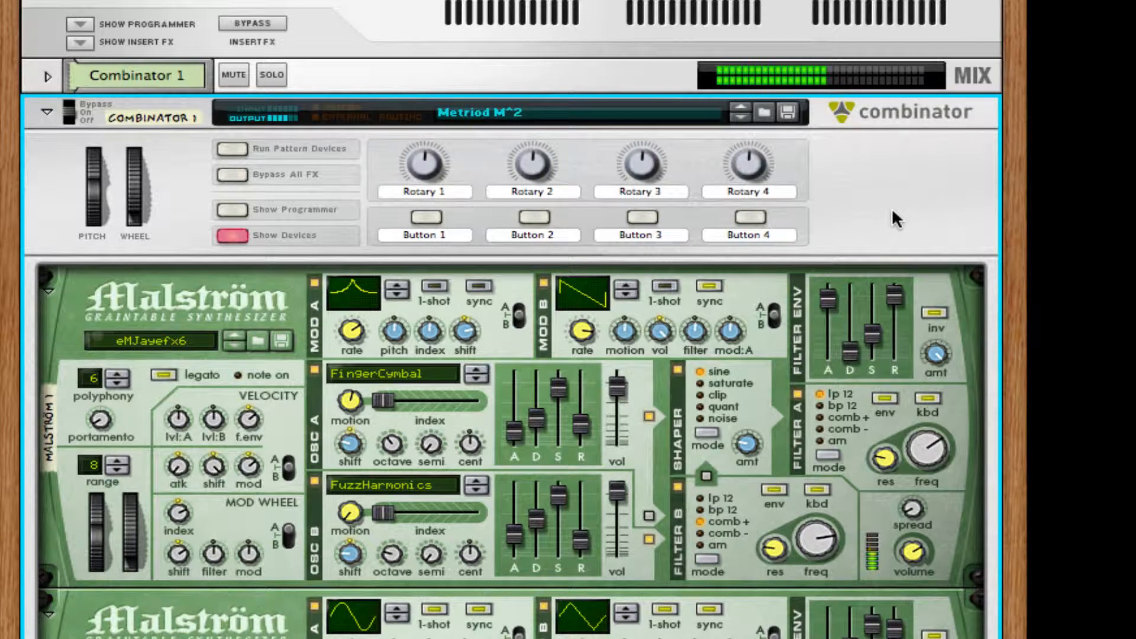
pyautogui.scroll(-5, 590, 397)
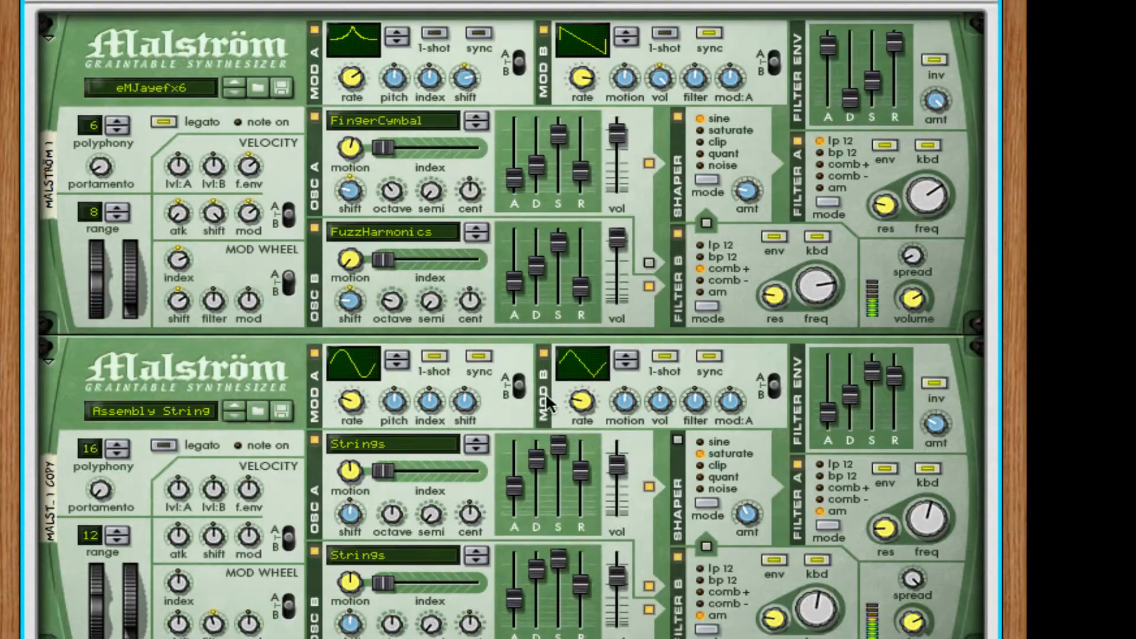
pyautogui.scroll(-3, 263, 363)
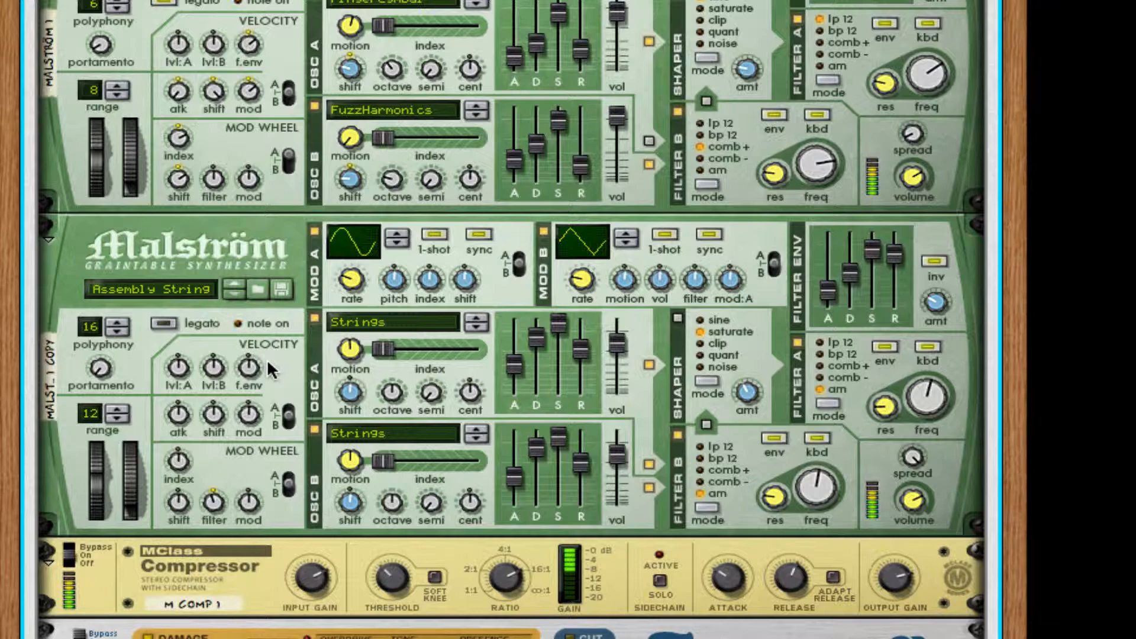
pyautogui.scroll(-5, 270, 370)
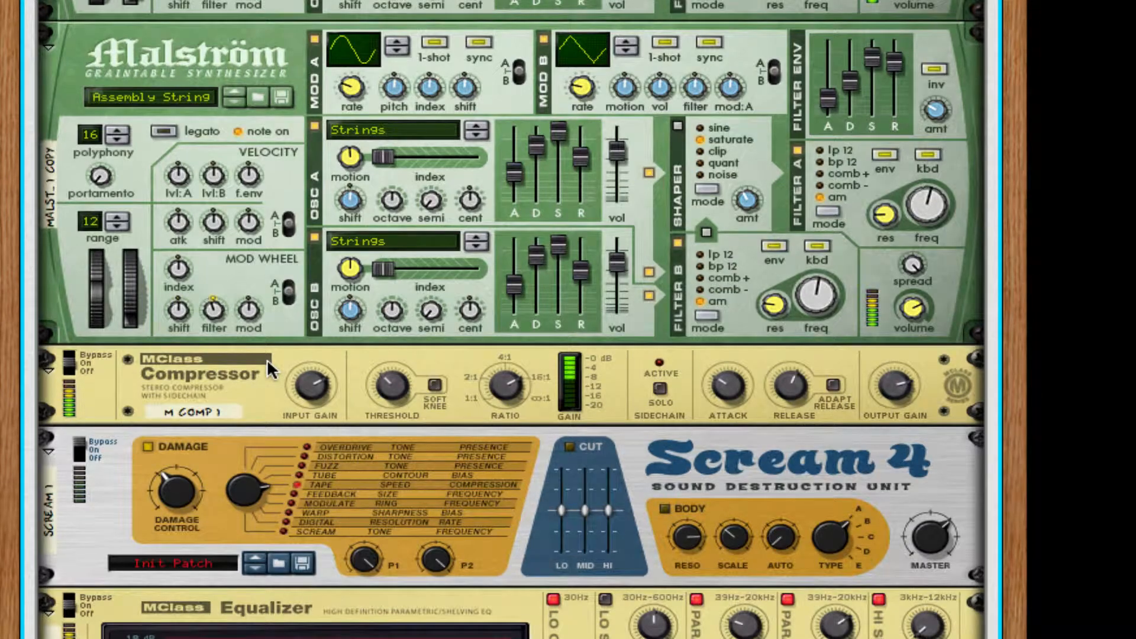
pyautogui.scroll(-3, 267, 363)
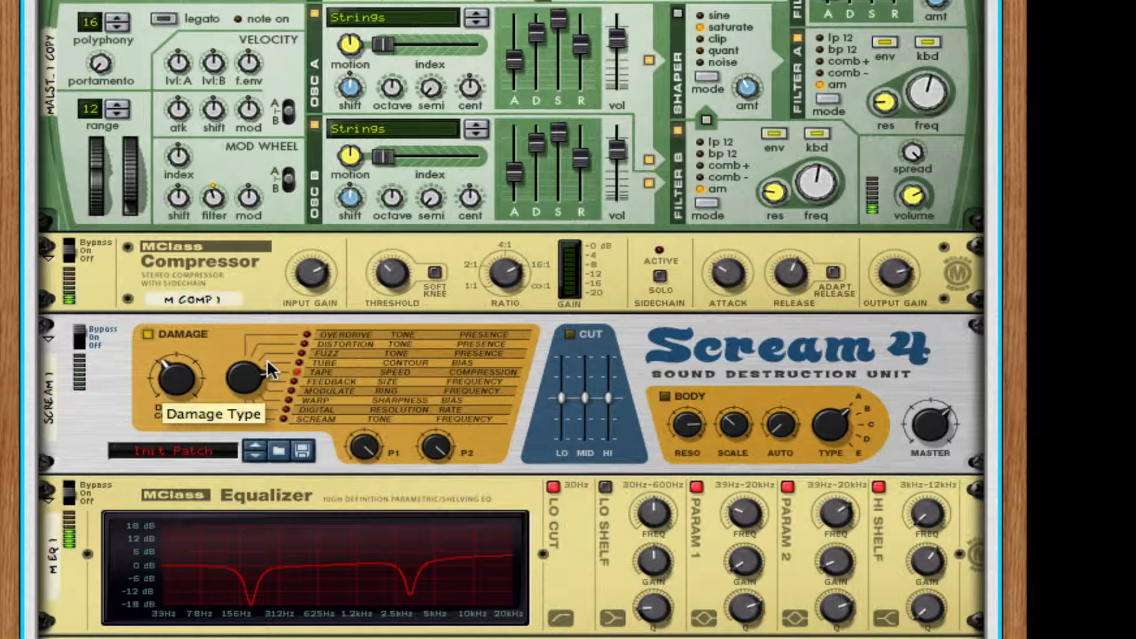
pyautogui.scroll(20, 912, 349)
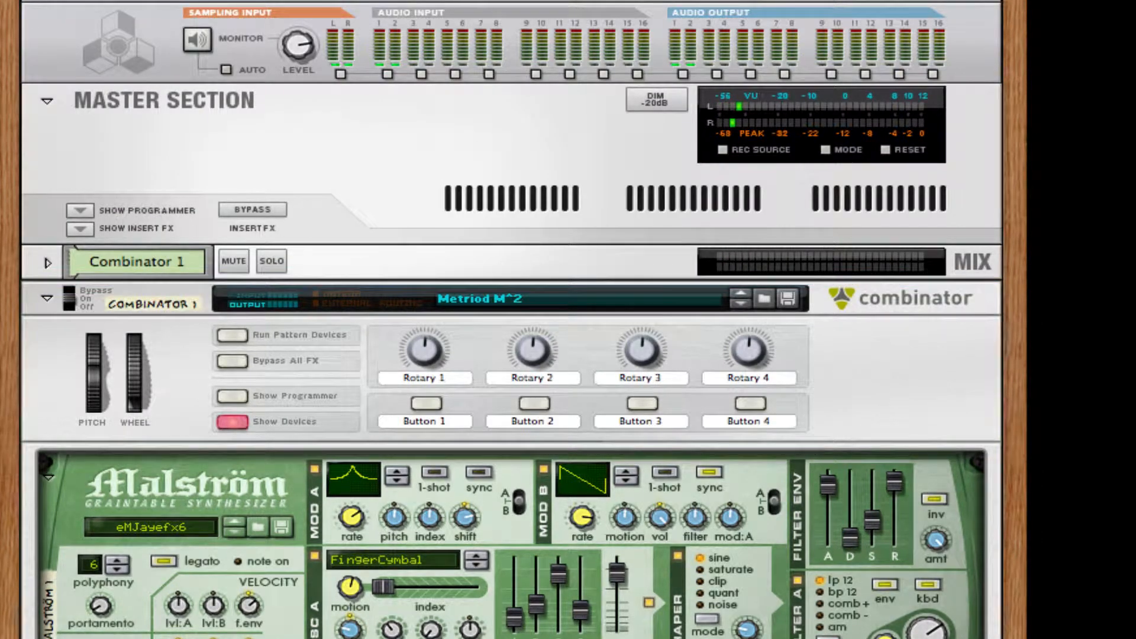
# - Create a new Combinator below the existing one and add a Malström Graintable Synthesizer inside it
pyautogui.rightClick(559, 385)
pyautogui.click(968, 596)
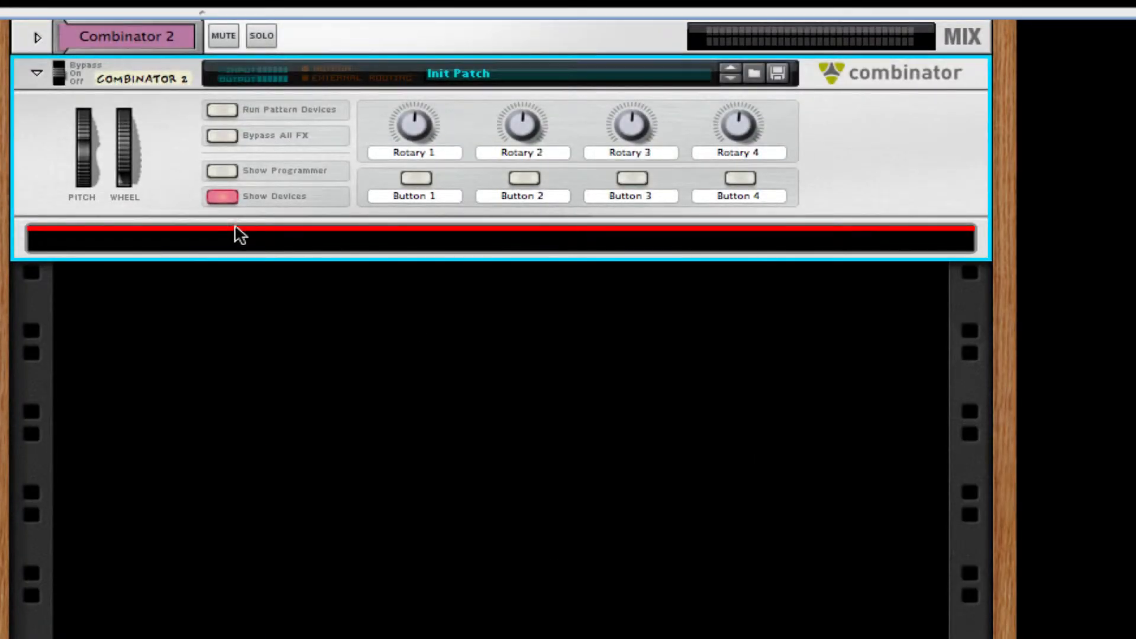
pyautogui.rightClick(236, 233)
pyautogui.moveTo(554, 453)
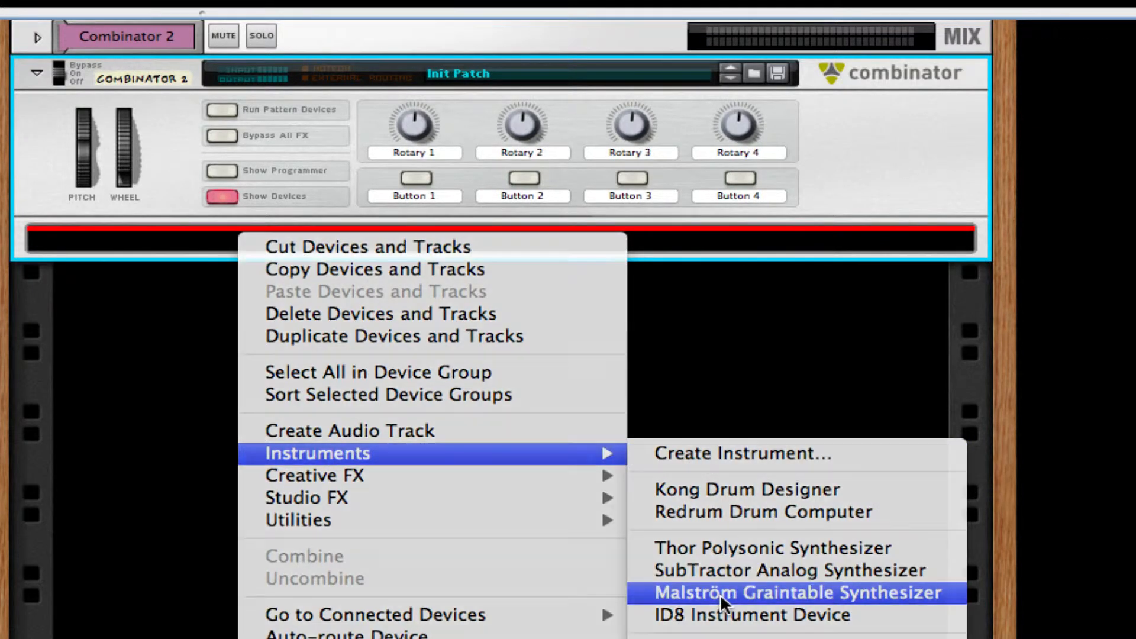
pyautogui.click(719, 594)
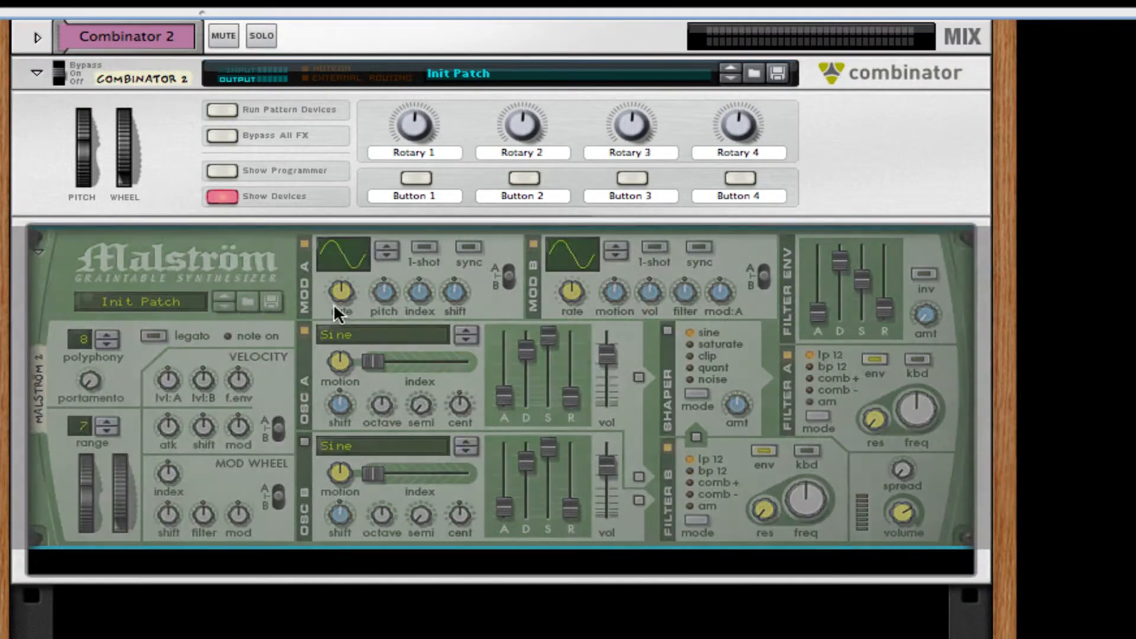
# - Place a copy of the Malström directly below the first and add an MClass Compressor under the copy
pyautogui.moveTo(274, 353); pyautogui.dragTo(288, 561)
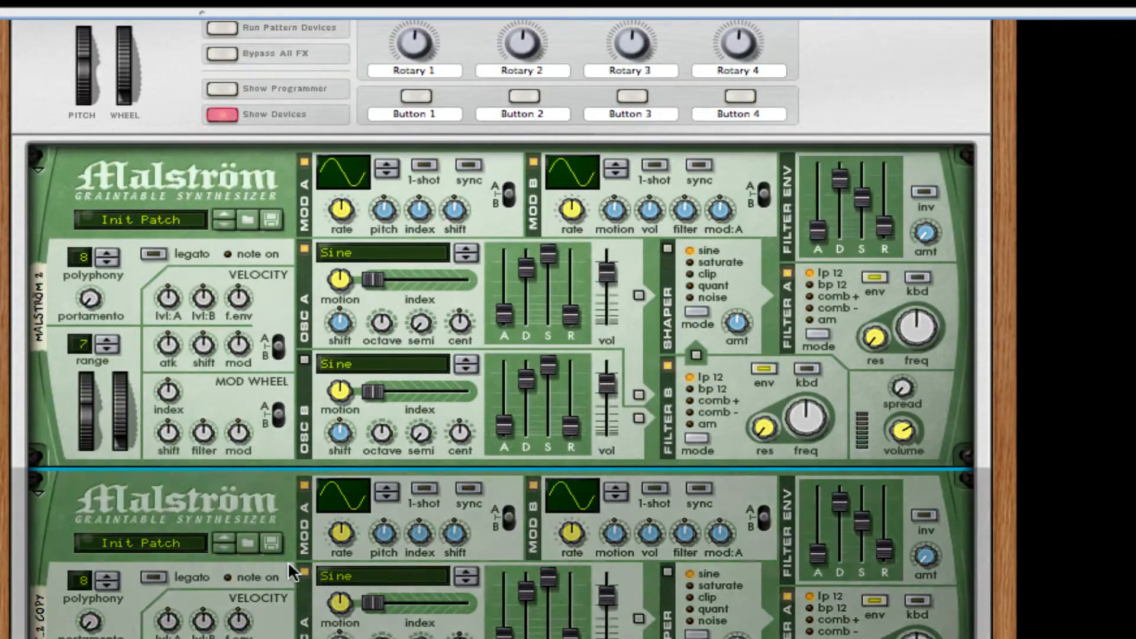
pyautogui.scroll(-4, 282, 341)
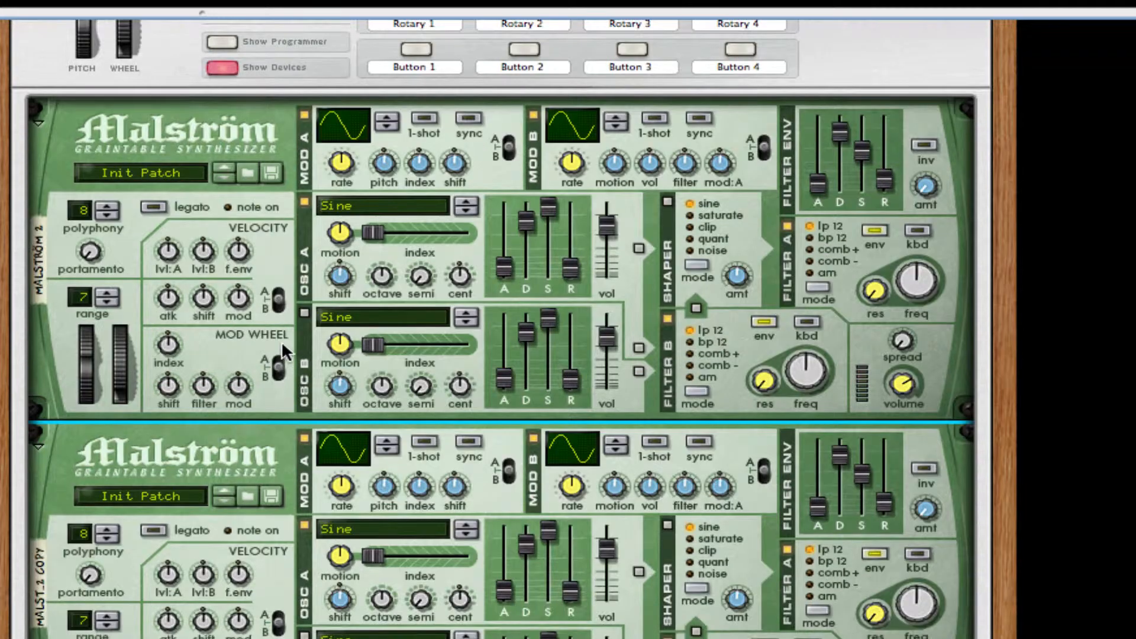
pyautogui.scroll(-5, 282, 341)
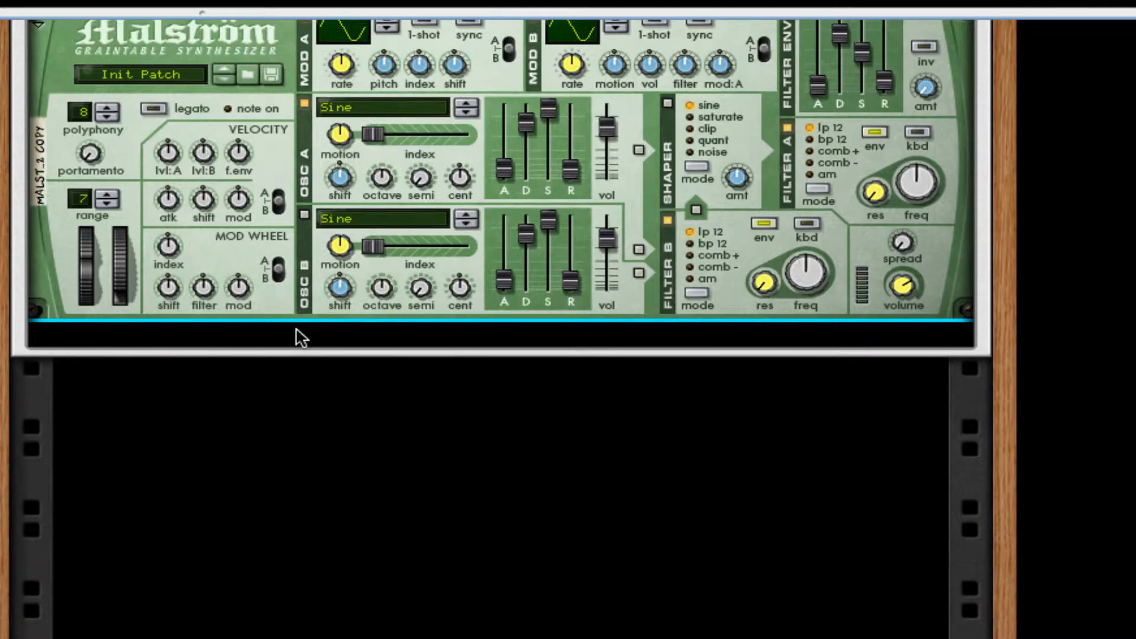
pyautogui.scroll(3, 300, 339)
pyautogui.rightClick(297, 437)
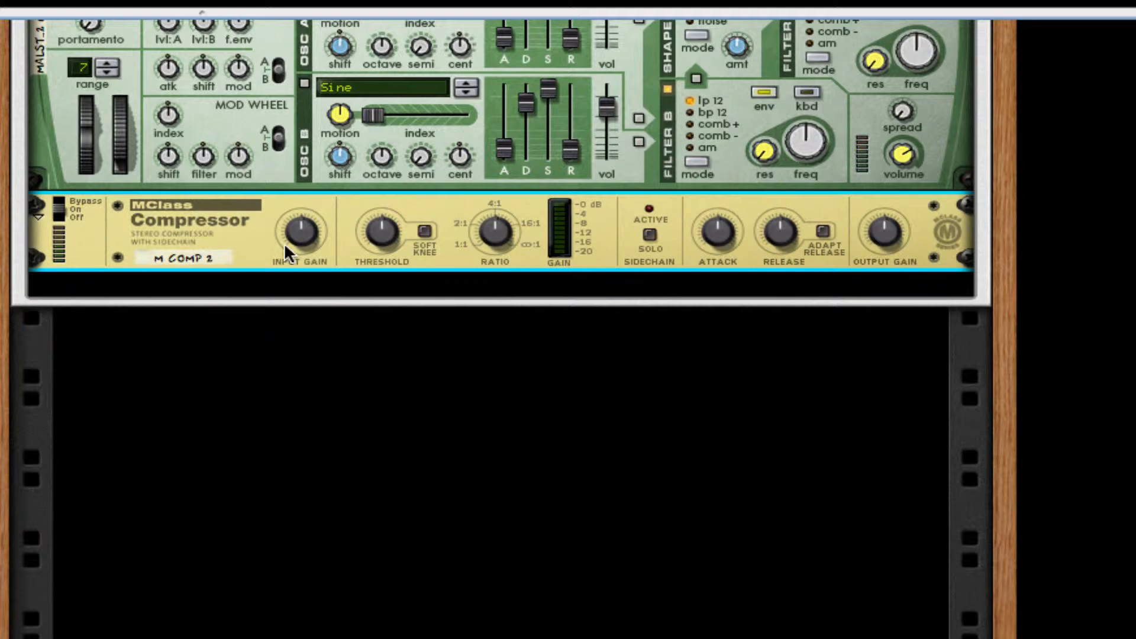
# - Add a Scream 4 Distortion below the MClass Compressor in the new Combinator
pyautogui.rightClick(250, 251)
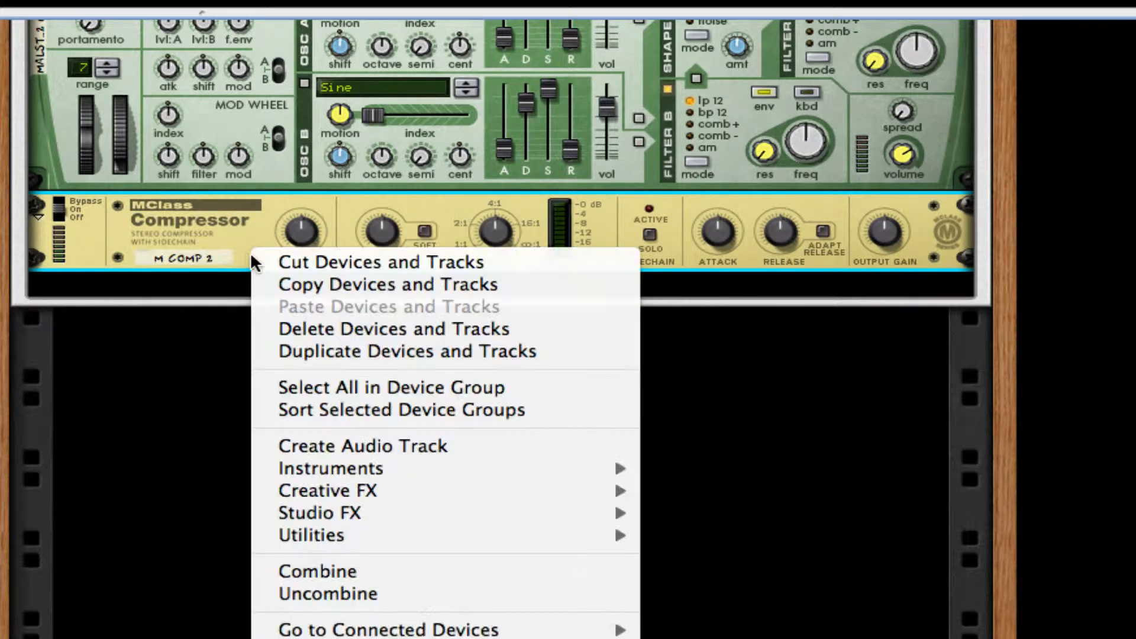
pyautogui.moveTo(513, 492)
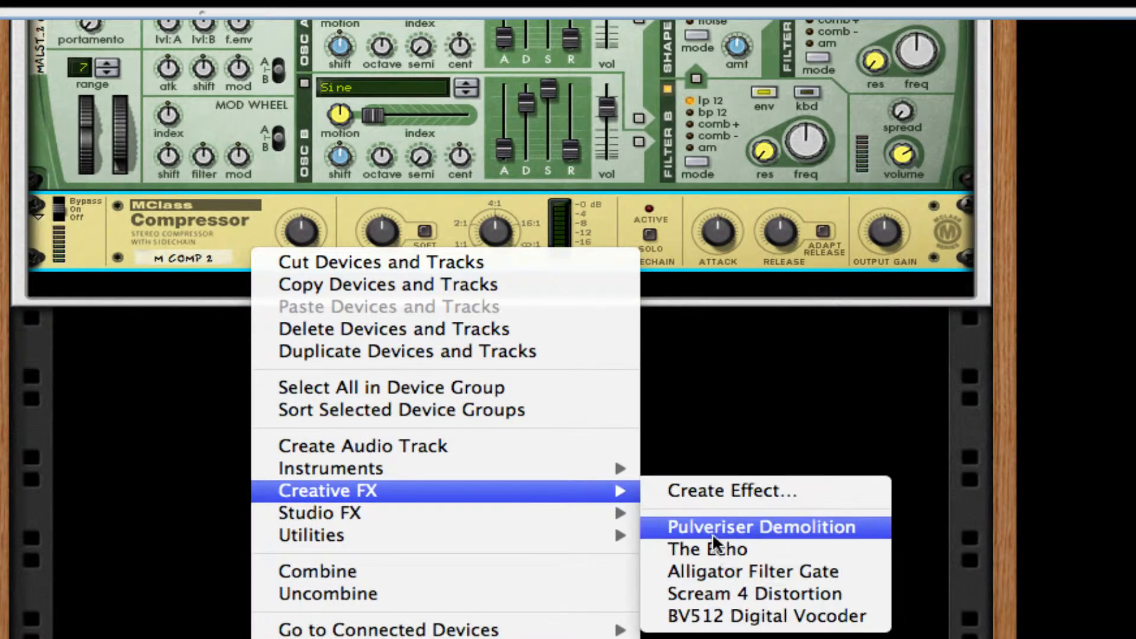
pyautogui.click(719, 594)
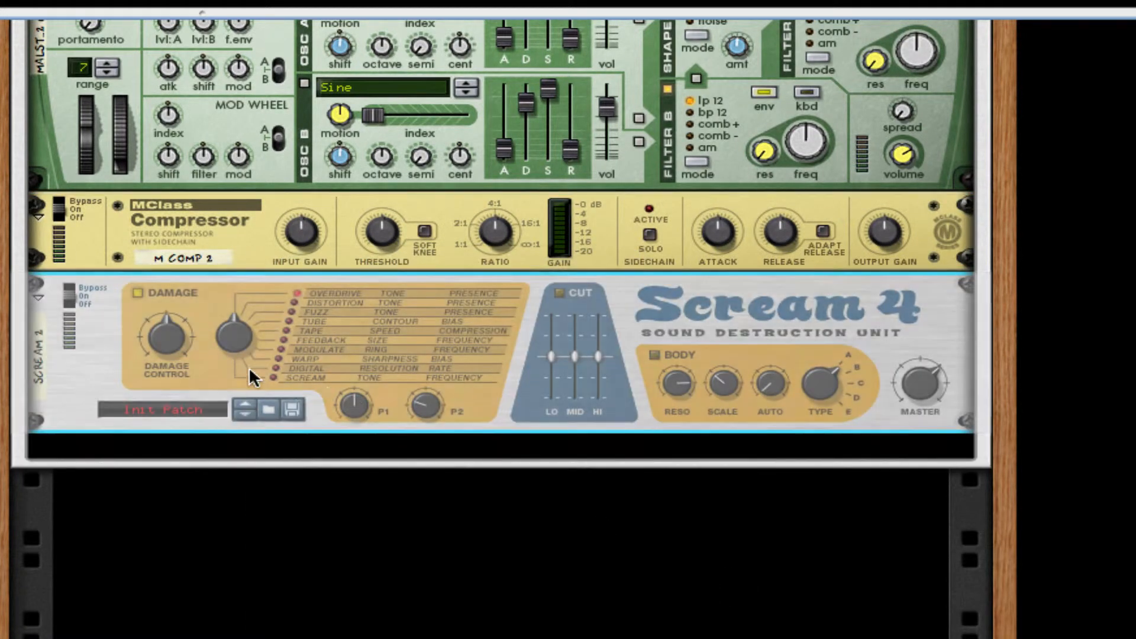
# - Add an MClass Equalizer below the Scream 4 unit and duplicate the equalizer
pyautogui.rightClick(242, 365)
pyautogui.moveTo(510, 609)
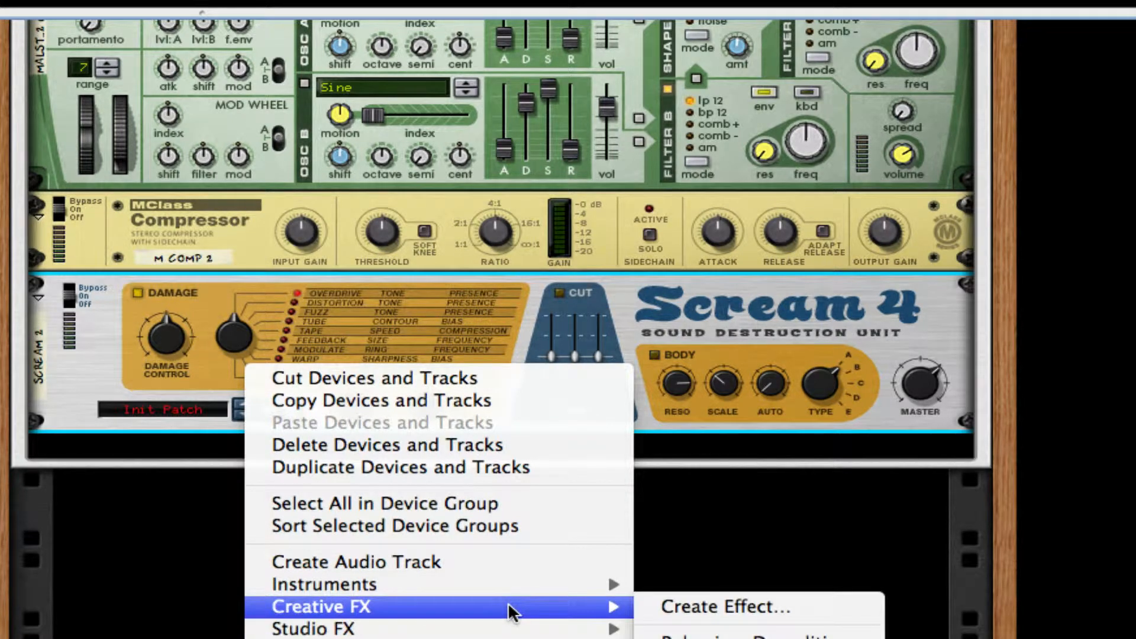
pyautogui.moveTo(525, 628)
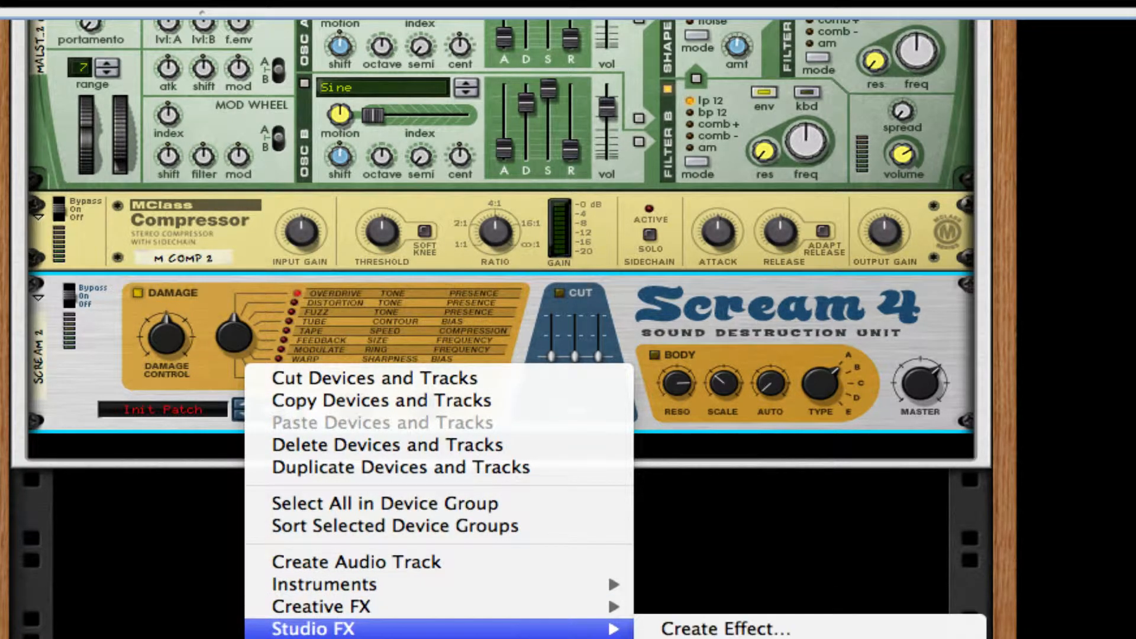
pyautogui.click(740, 638)
pyautogui.rightClick(358, 516)
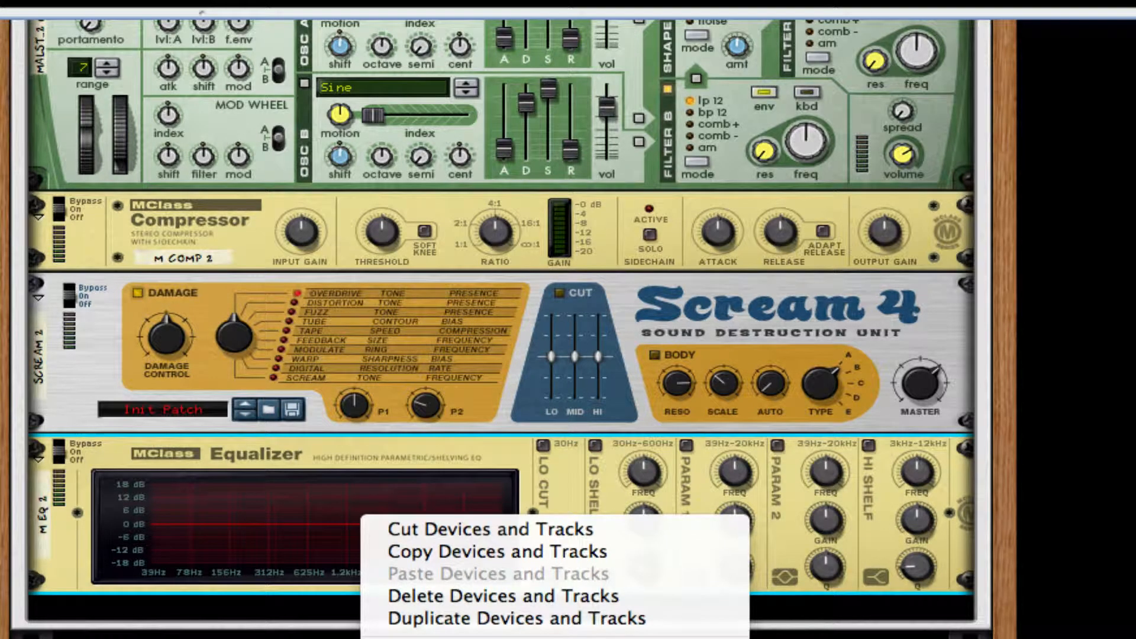
pyautogui.click(516, 618)
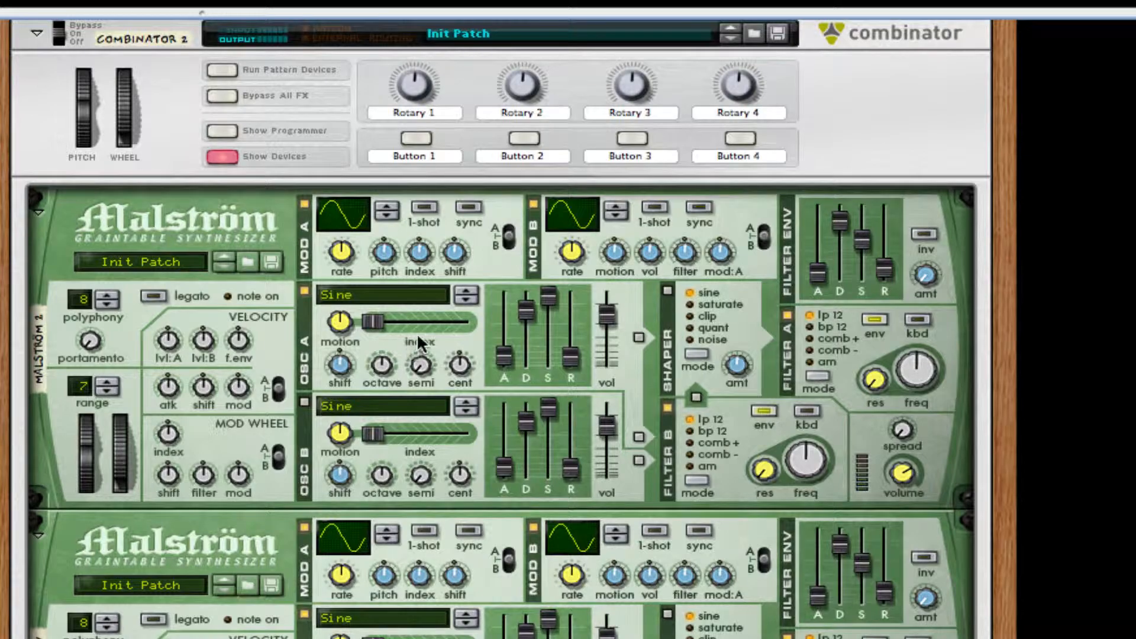
# - Disconnect the second Malström's main output cables on the rear of the rack and return to the front view
pyautogui.press('Tab')
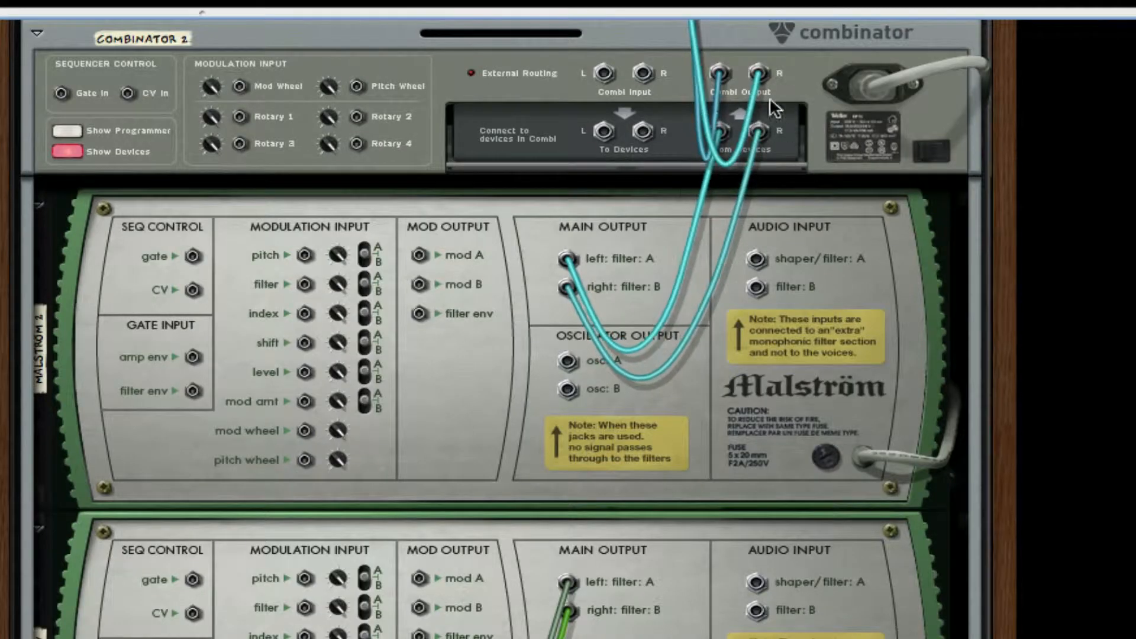
pyautogui.moveTo(567, 583); pyautogui.dragTo(378, 585)
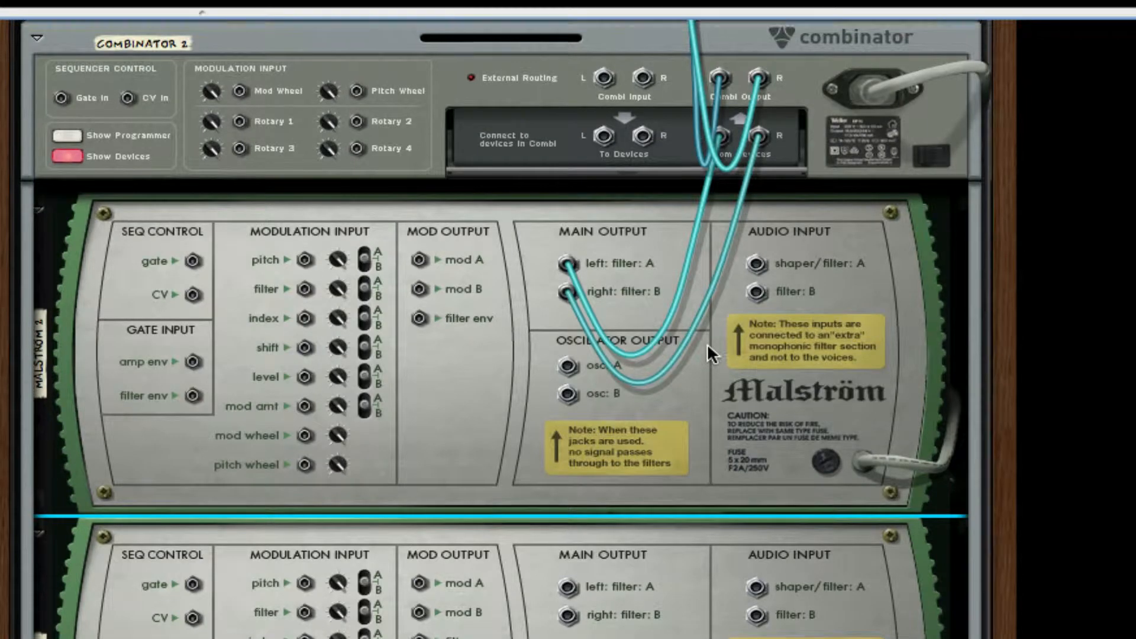
pyautogui.press('Tab')
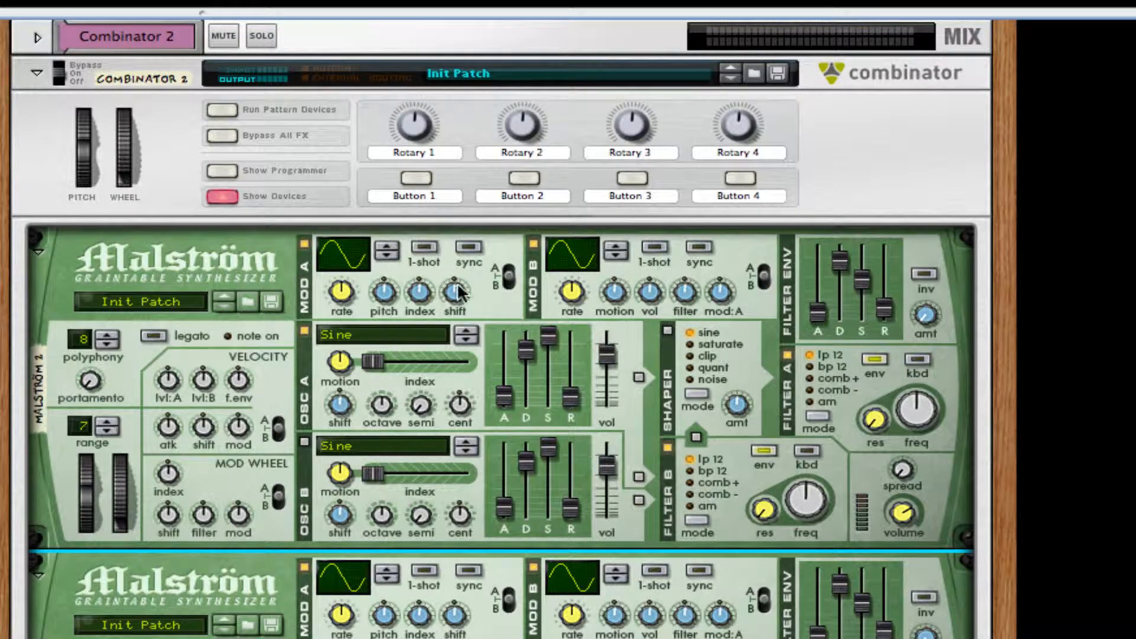
# - On the first Malström, raise Modulator A's rate, set its shift amount to 39 and choose the center-peaked waveform
pyautogui.moveTo(327, 293); pyautogui.dragTo(347, 275)
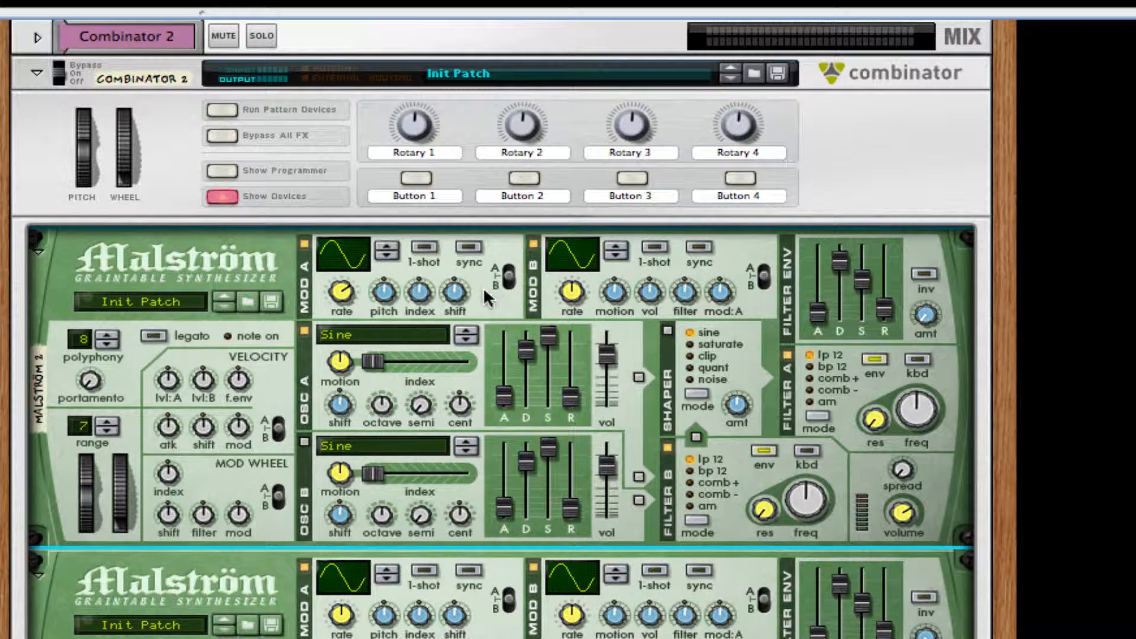
pyautogui.moveTo(445, 285); pyautogui.dragTo(444, 266)
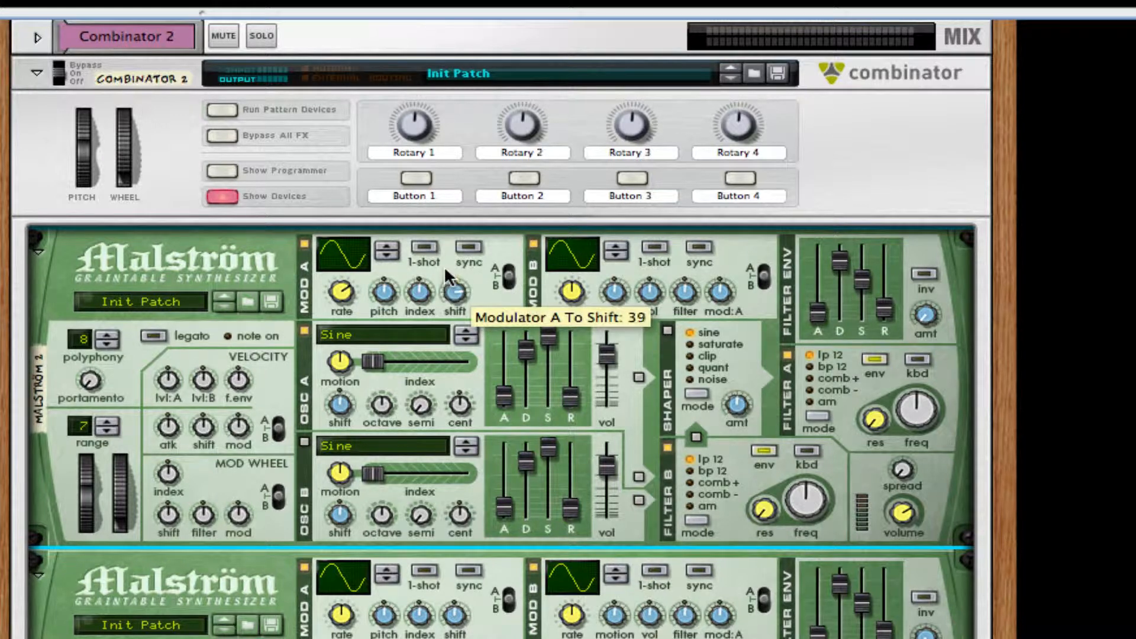
pyautogui.moveTo(354, 264); pyautogui.dragTo(357, 202)
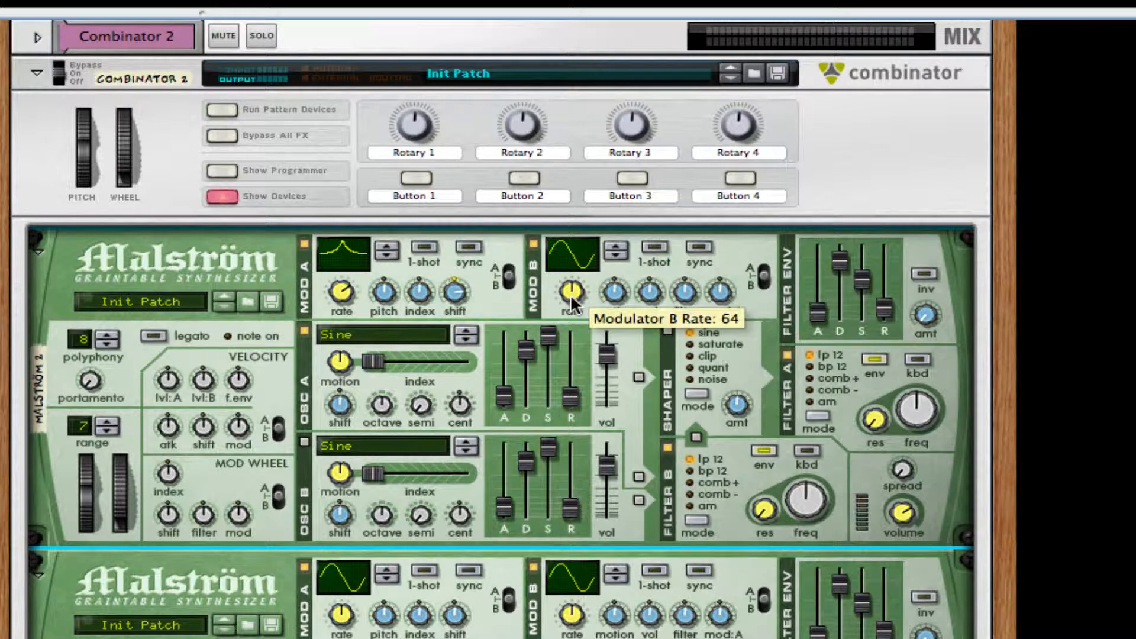
# - Set the first Malström's Modulator B to rate 108 with sync on, a descending ramp waveform and a raised volume amount
pyautogui.moveTo(571, 294); pyautogui.dragTo(561, 273)
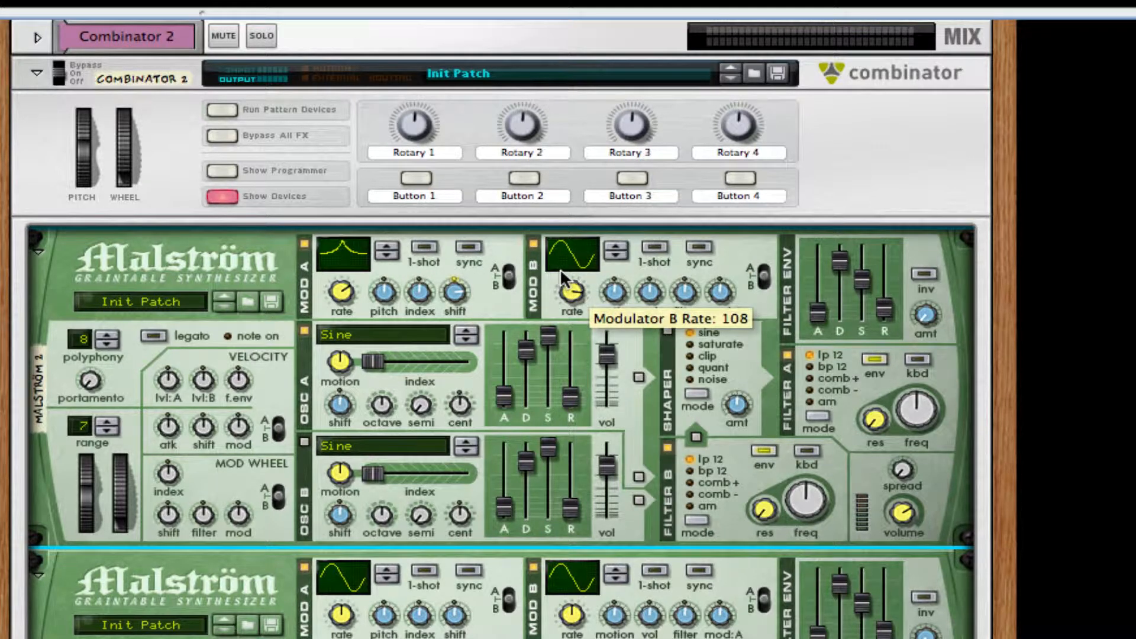
pyautogui.click(698, 246)
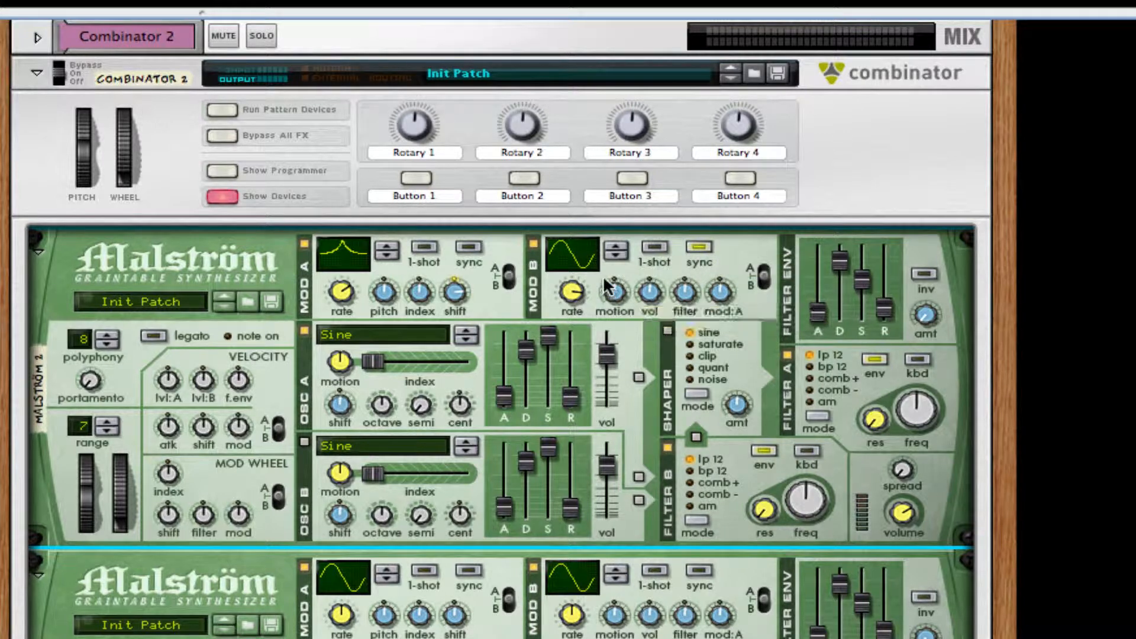
pyautogui.moveTo(583, 255); pyautogui.dragTo(588, 250)
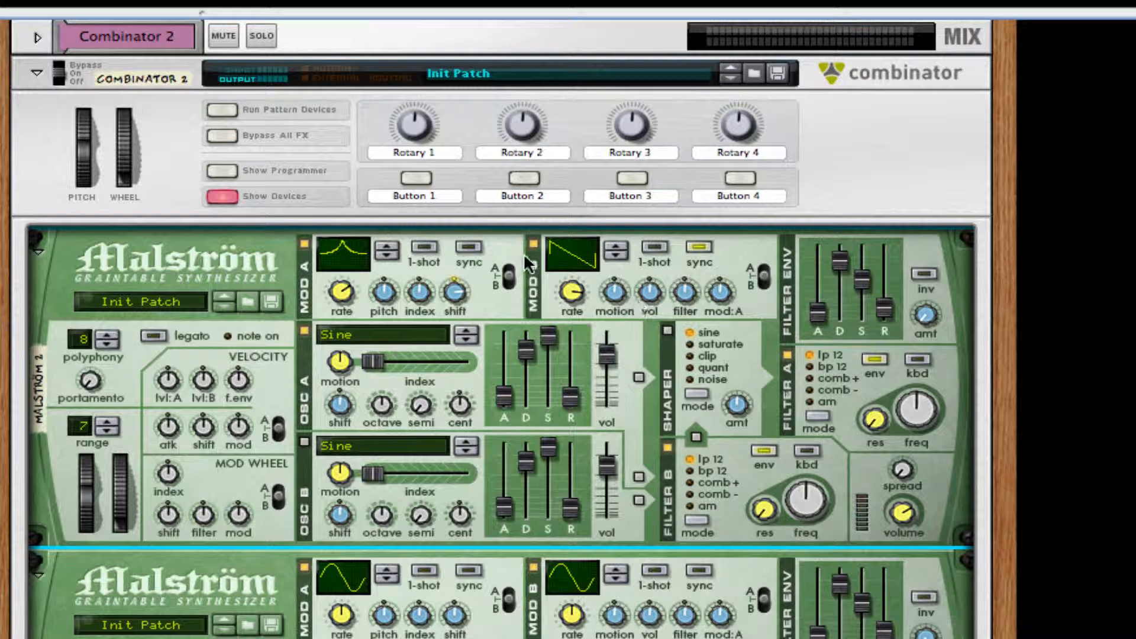
pyautogui.moveTo(650, 292); pyautogui.dragTo(652, 195)
# - Shape the first Malström's filter envelope with high attack and release and low decay and sustain, and turn on its inversion
pyautogui.moveTo(826, 312); pyautogui.dragTo(841, 200)
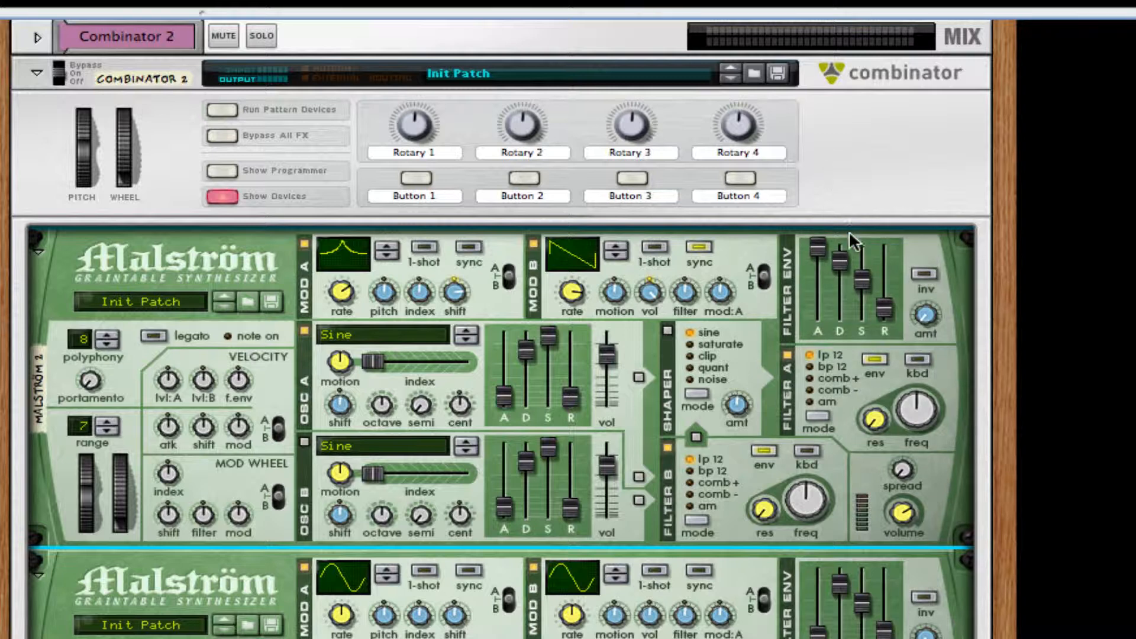
pyautogui.moveTo(839, 261); pyautogui.dragTo(845, 406)
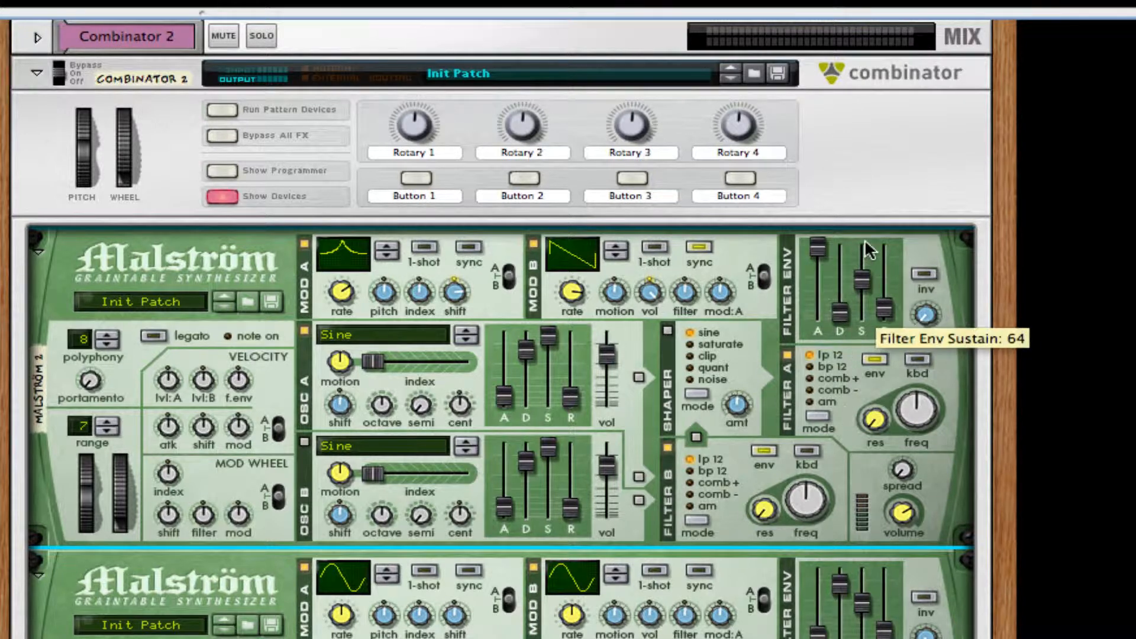
pyautogui.moveTo(870, 277); pyautogui.dragTo(819, 258)
pyautogui.moveTo(885, 243); pyautogui.dragTo(889, 251)
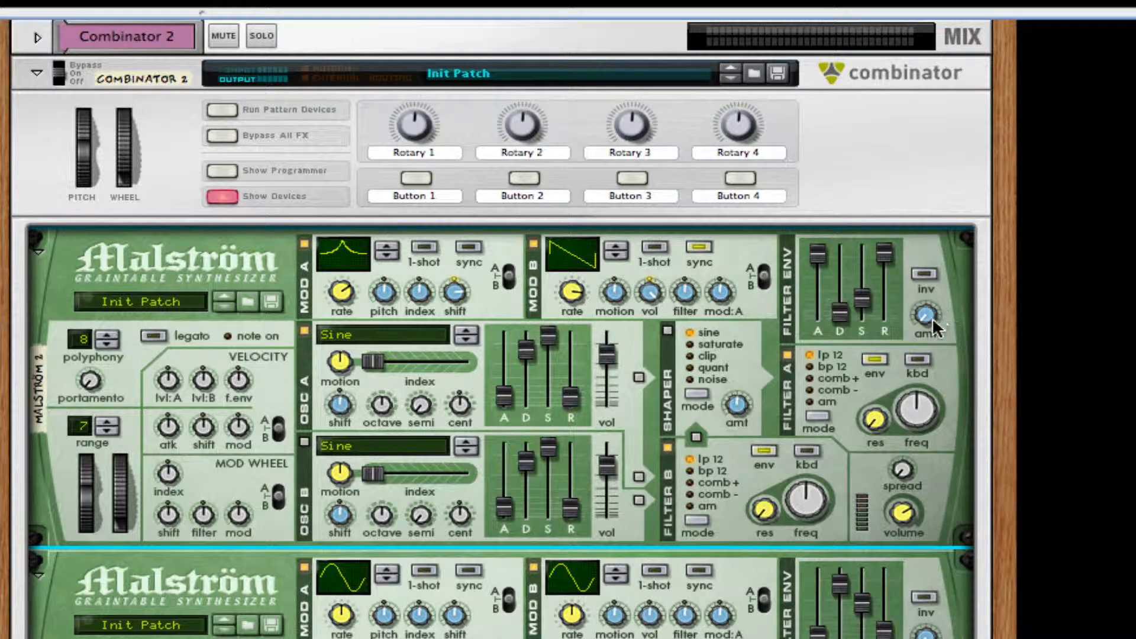
pyautogui.click(923, 273)
pyautogui.scroll(-1, 922, 271)
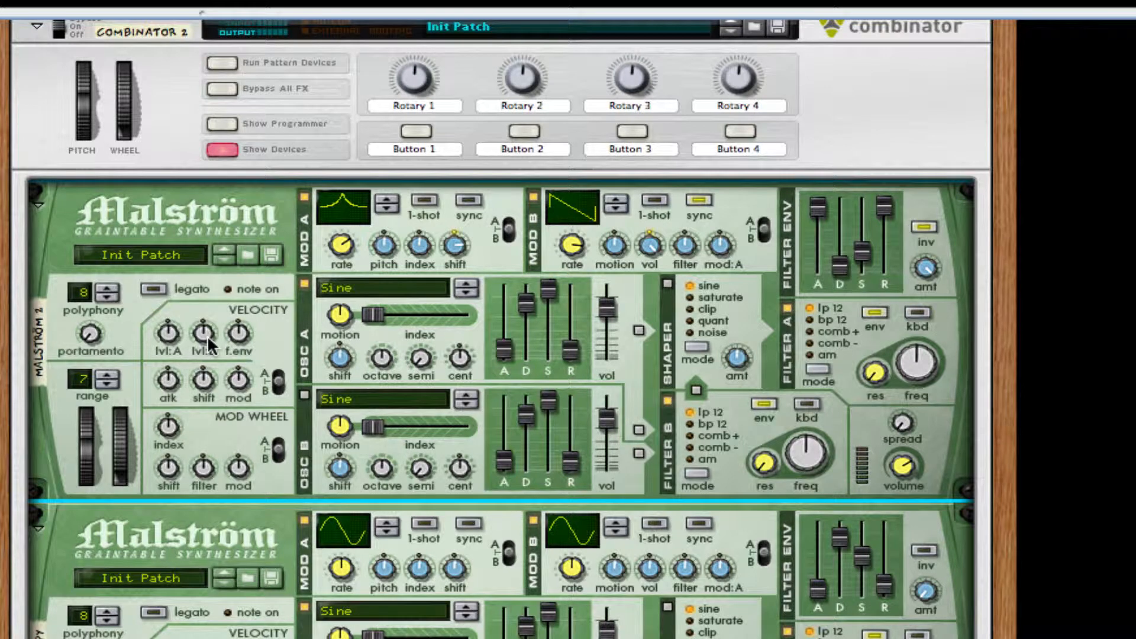
# - On the first Malström, set velocity to filter envelope to 22, adjust velocity to attack and shift, and raise velocity to modulator
pyautogui.moveTo(243, 330); pyautogui.dragTo(239, 317)
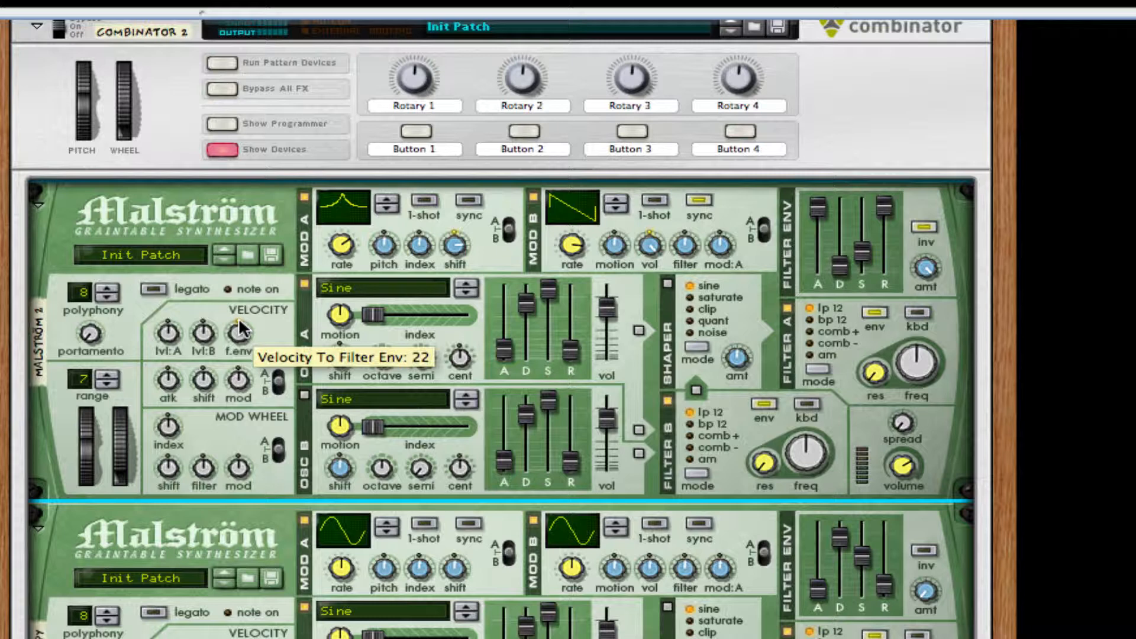
pyautogui.moveTo(167, 380); pyautogui.dragTo(203, 352)
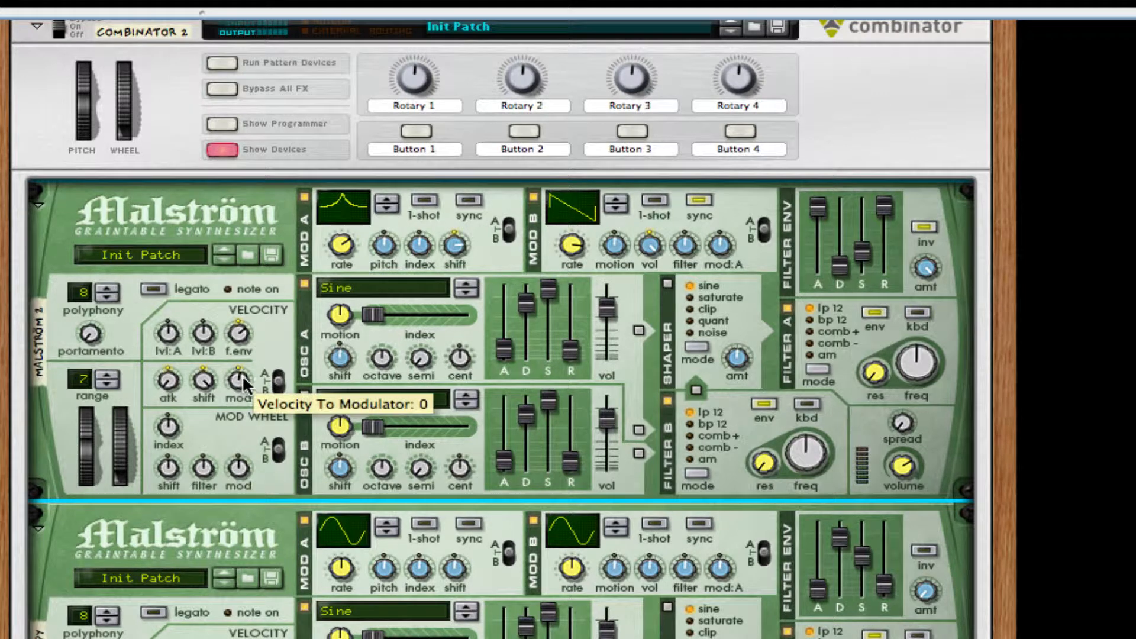
pyautogui.moveTo(243, 374); pyautogui.dragTo(243, 358)
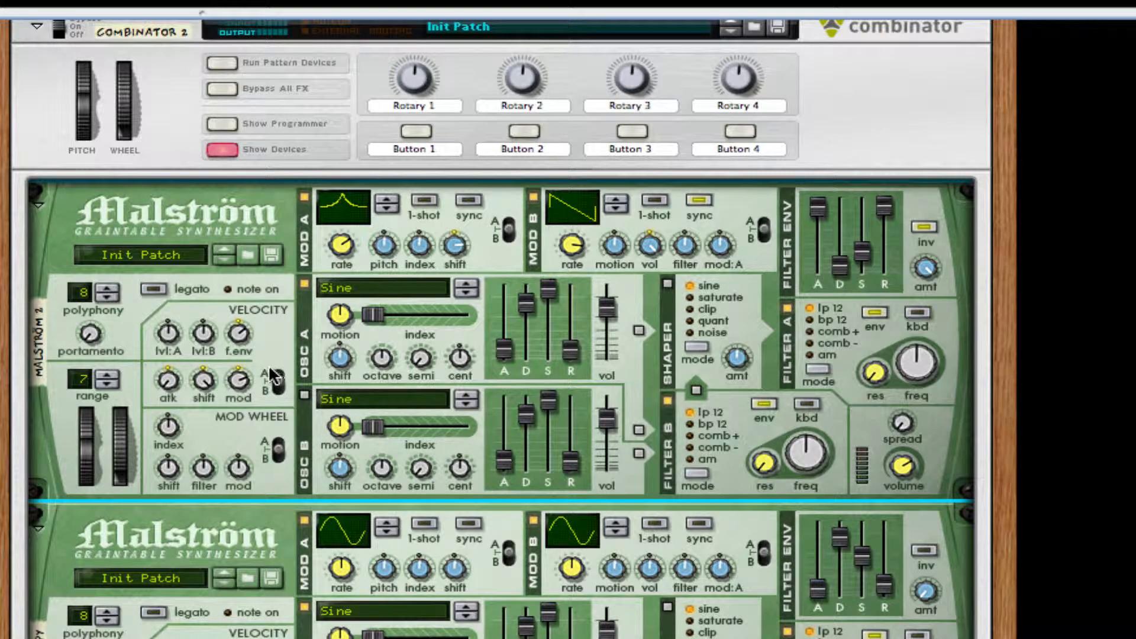
# - Set the first Malström's mod wheel to index amount to 34, raise its shift amount, and set polyphony to 6 and pitch bend range to 8
pyautogui.moveTo(184, 433); pyautogui.dragTo(178, 407)
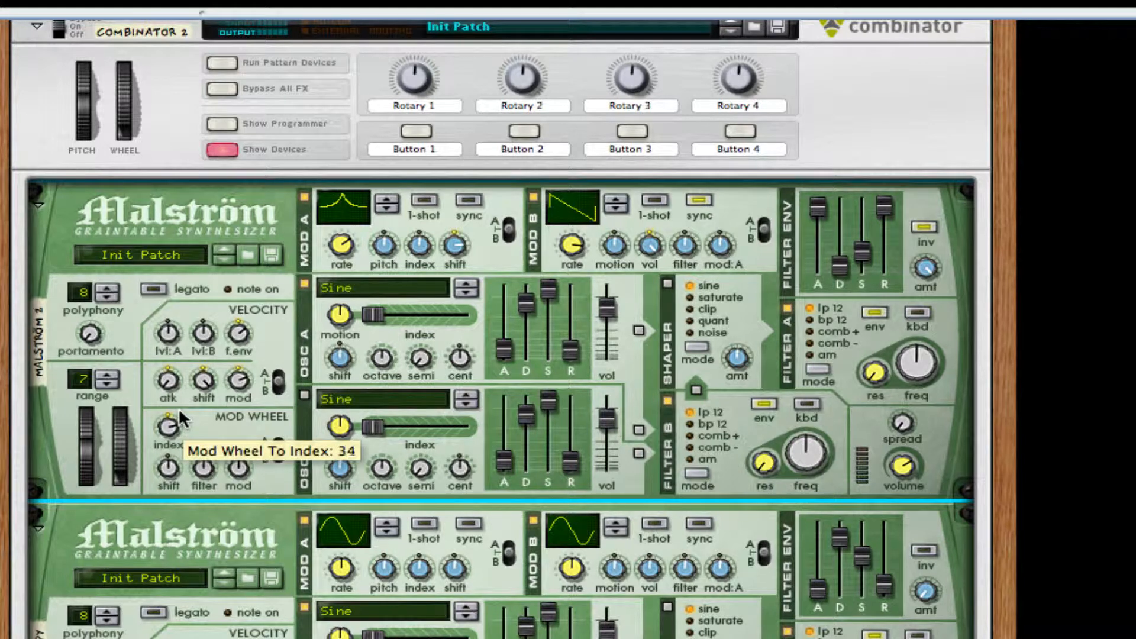
pyautogui.moveTo(175, 476); pyautogui.dragTo(175, 451)
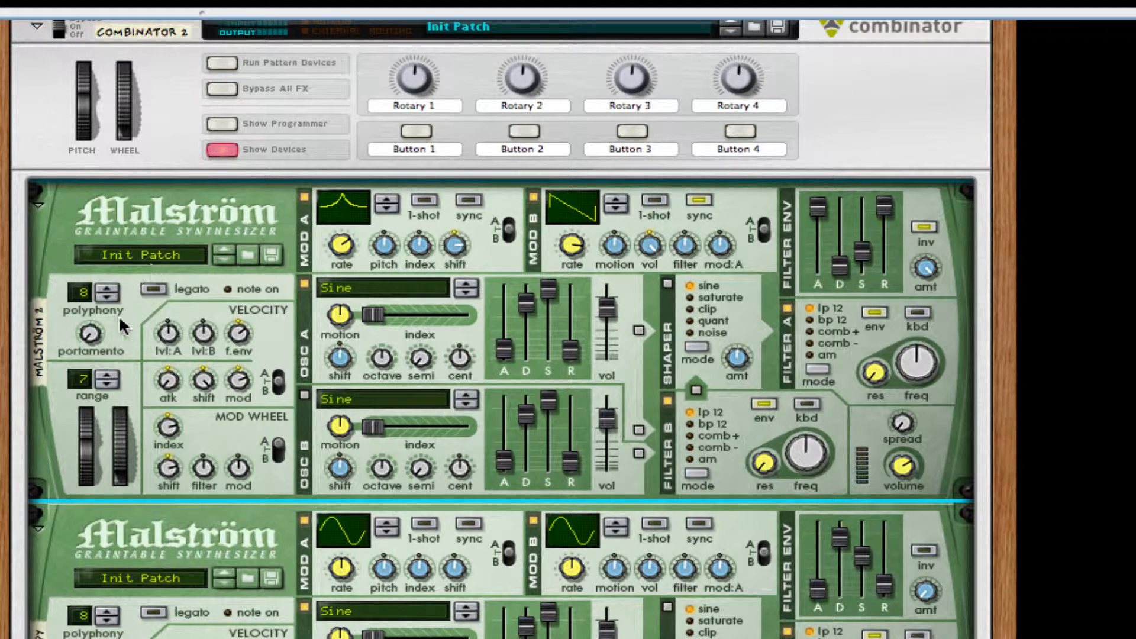
pyautogui.click(107, 375)
pyautogui.click(396, 289)
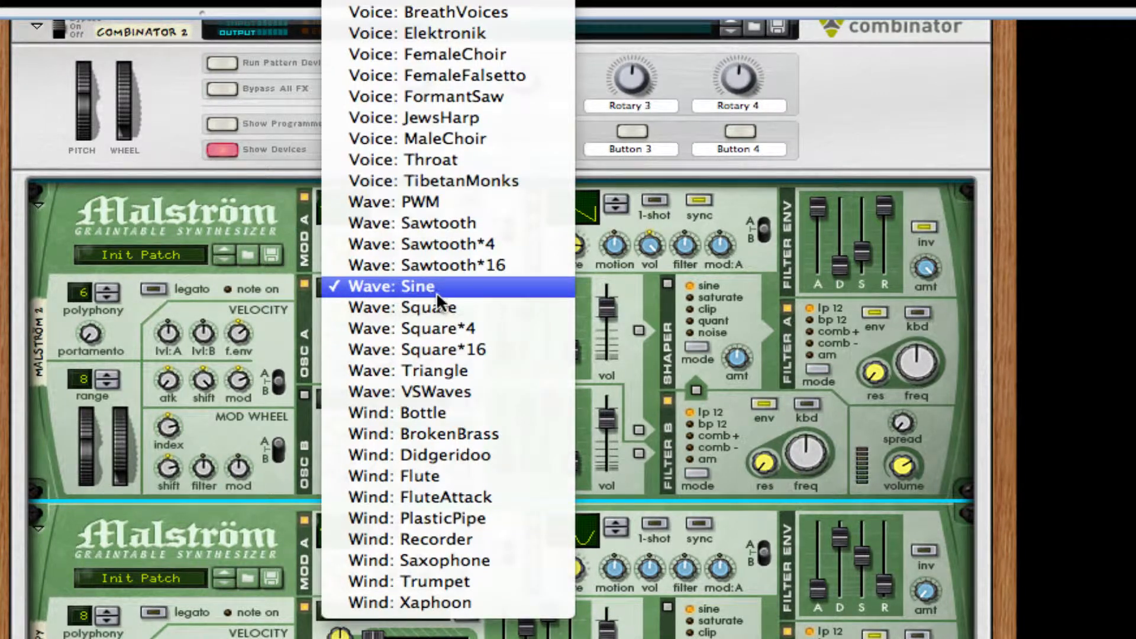
pyautogui.scroll(4, 505, 297)
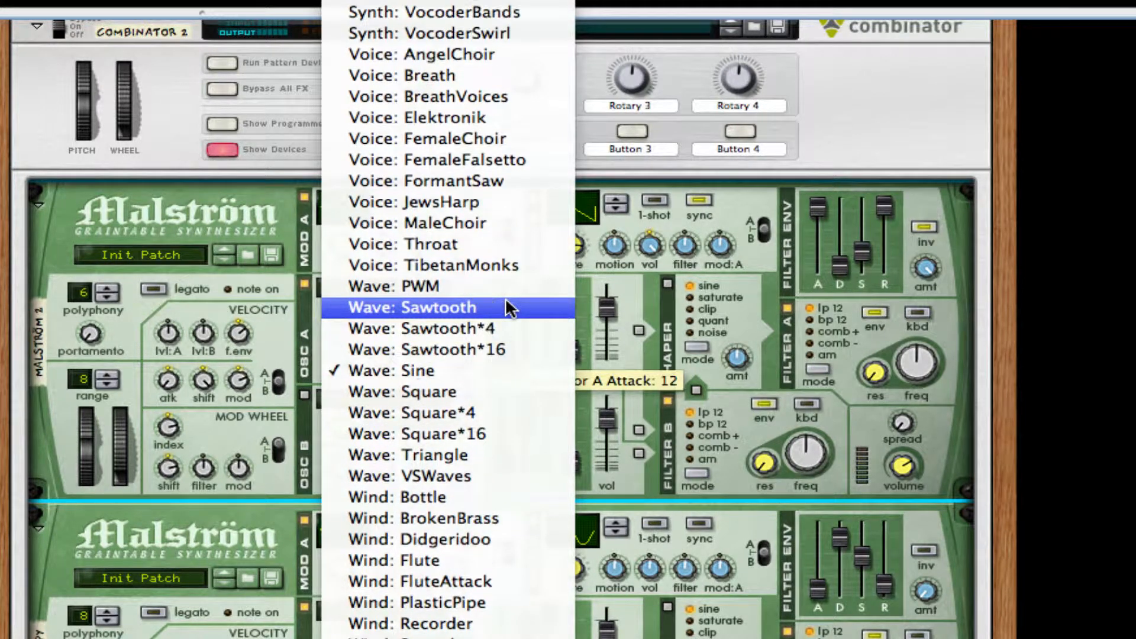
pyautogui.scroll(2, 505, 297)
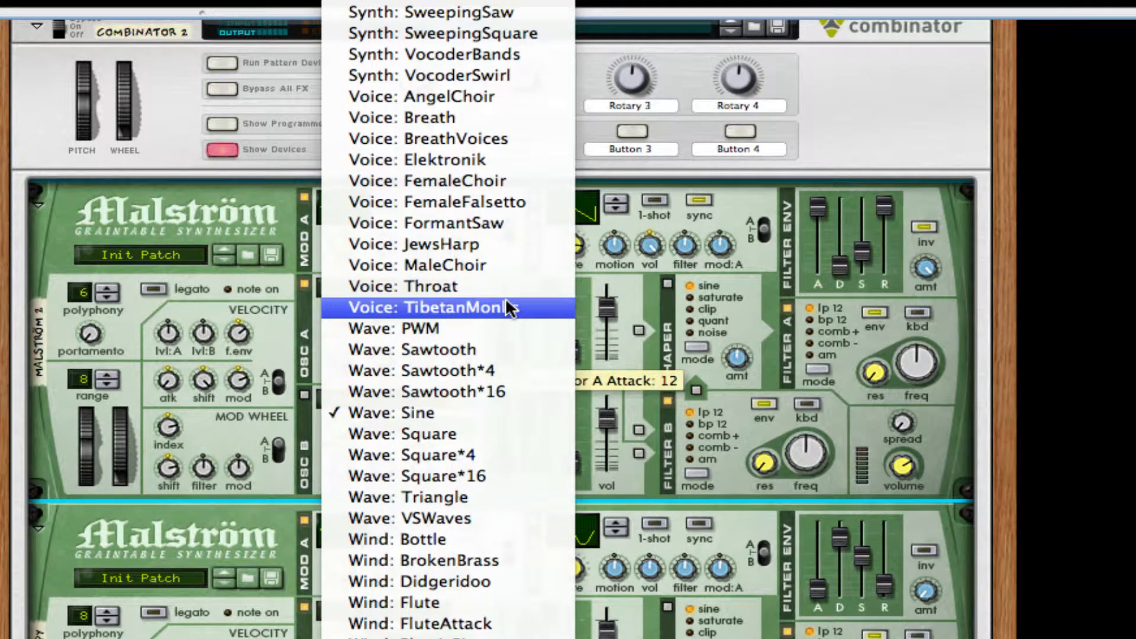
pyautogui.click(462, 197)
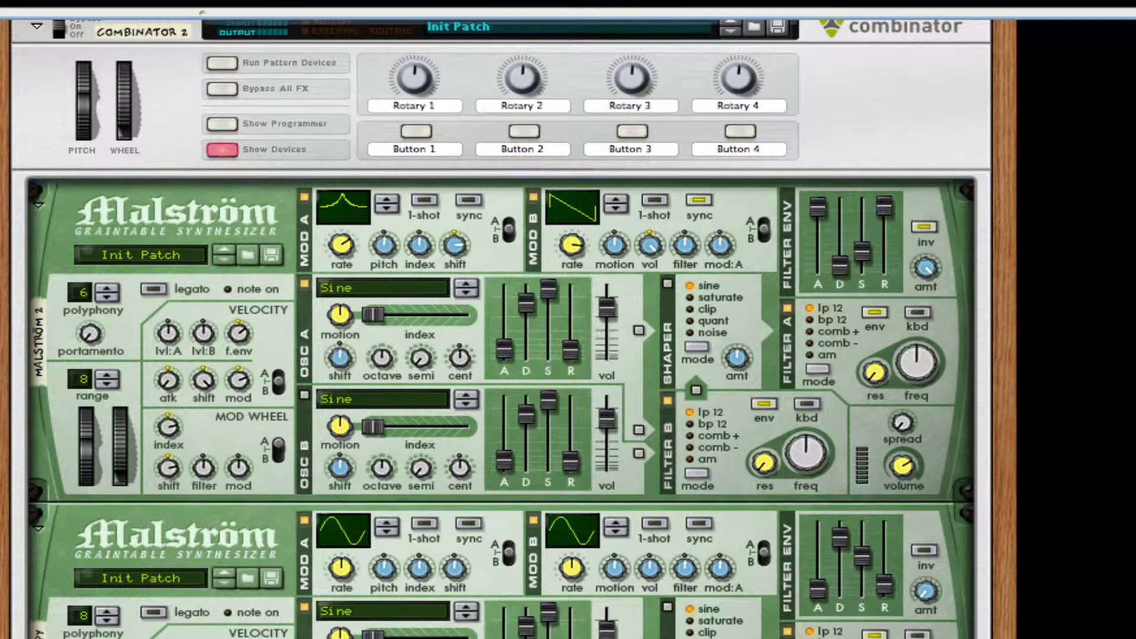
# - Choose the Perc: FingerCymbal graintable for the first Malström's oscillator A, lower its octave and shift, and raise its motion
pyautogui.click(403, 285)
pyautogui.scroll(12, 441, 325)
pyautogui.scroll(8, 442, 324)
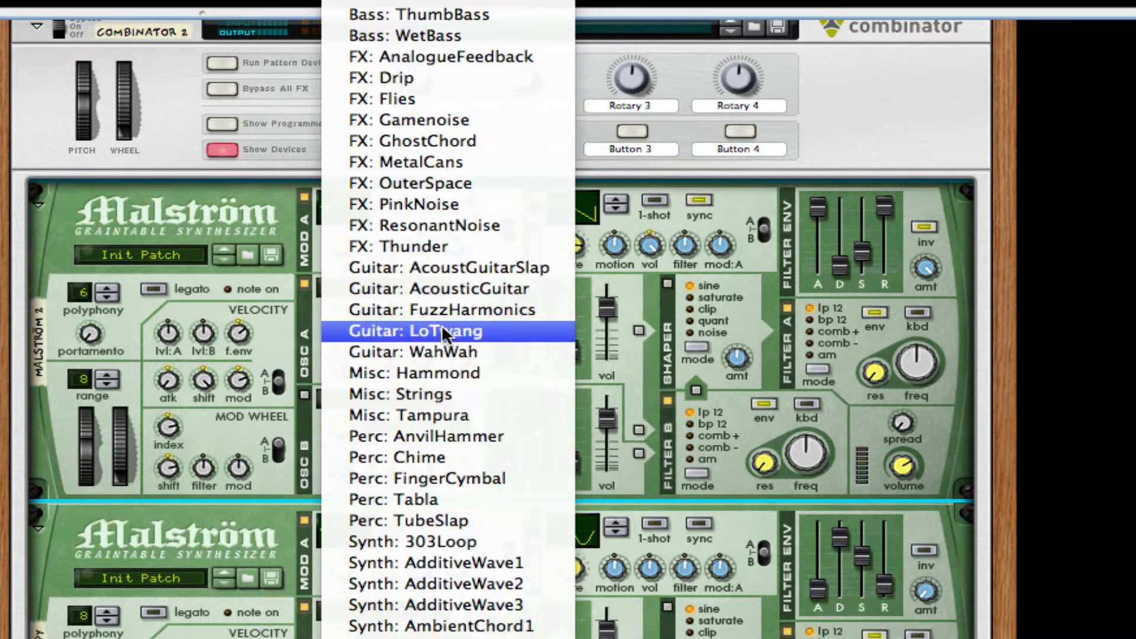
pyautogui.scroll(-6, 443, 332)
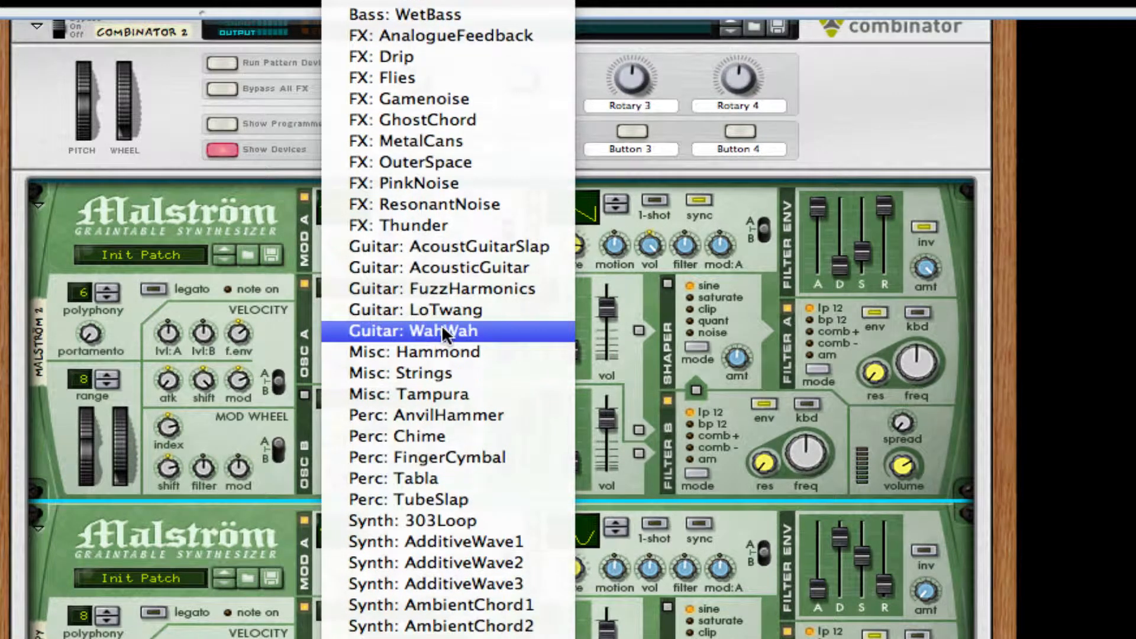
pyautogui.scroll(-3, 443, 332)
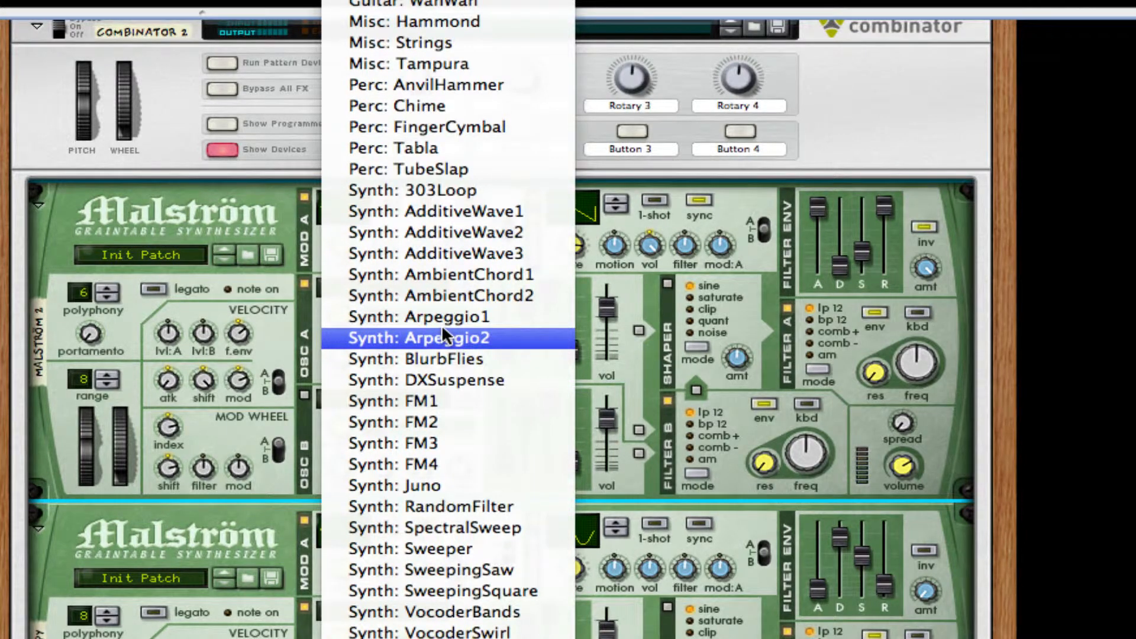
pyautogui.scroll(6, 442, 324)
pyautogui.scroll(3, 442, 324)
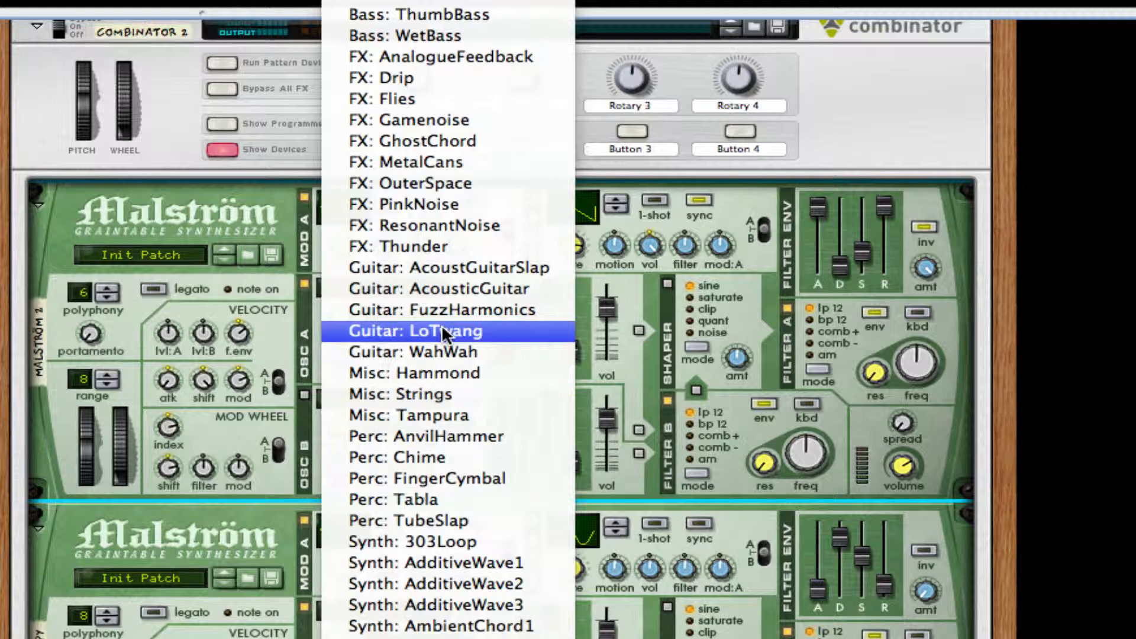
pyautogui.click(490, 478)
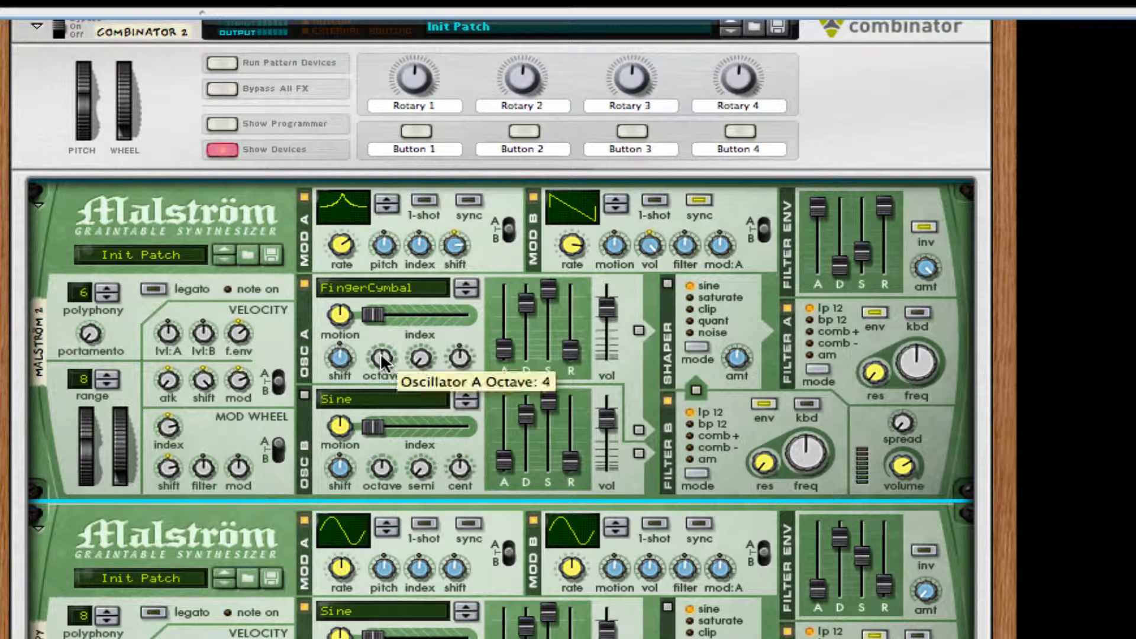
pyautogui.moveTo(380, 353); pyautogui.dragTo(340, 374)
pyautogui.moveTo(345, 332); pyautogui.dragTo(369, 340)
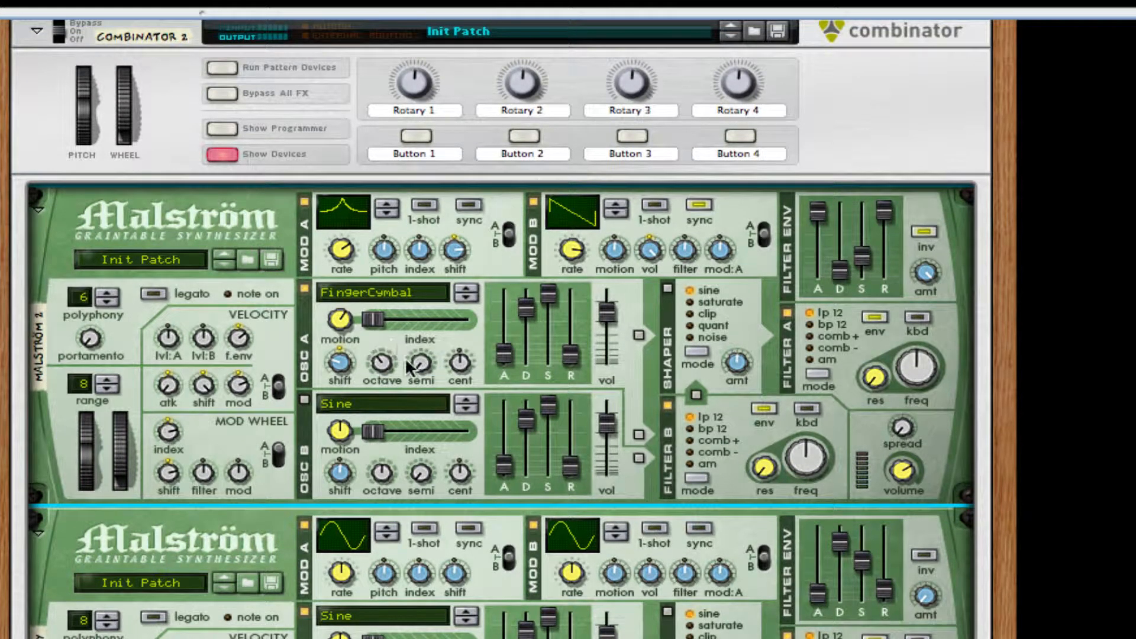
# - Enable the first Malström's oscillator B with the Guitar: FuzzHarmonics graintable and lower its octave, shift and motion
pyautogui.scroll(-1, 406, 361)
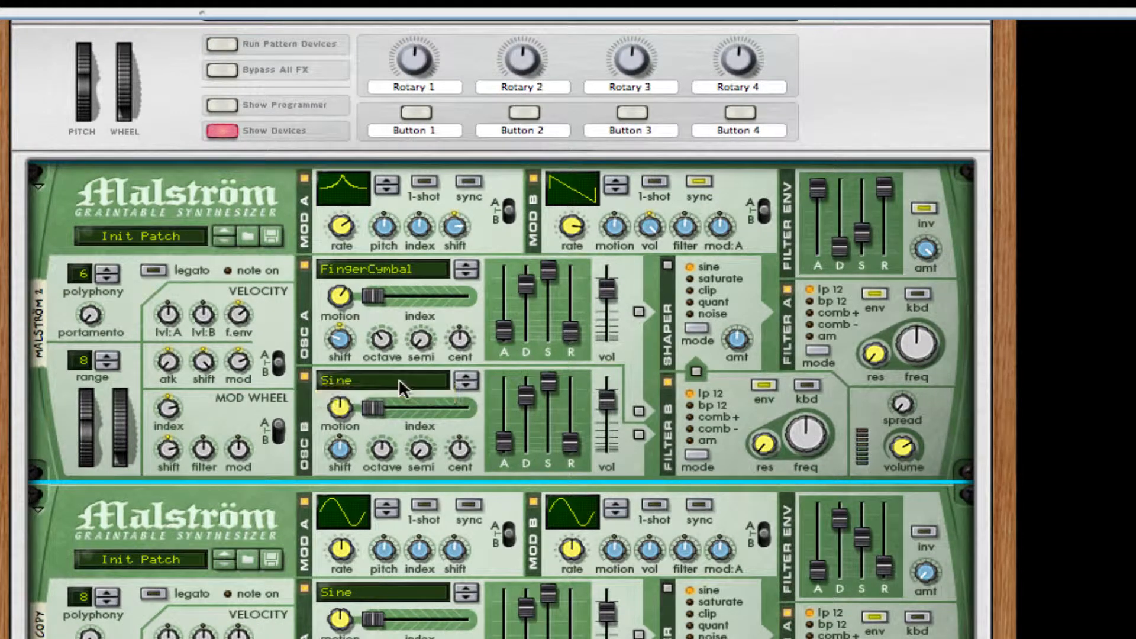
pyautogui.click(388, 381)
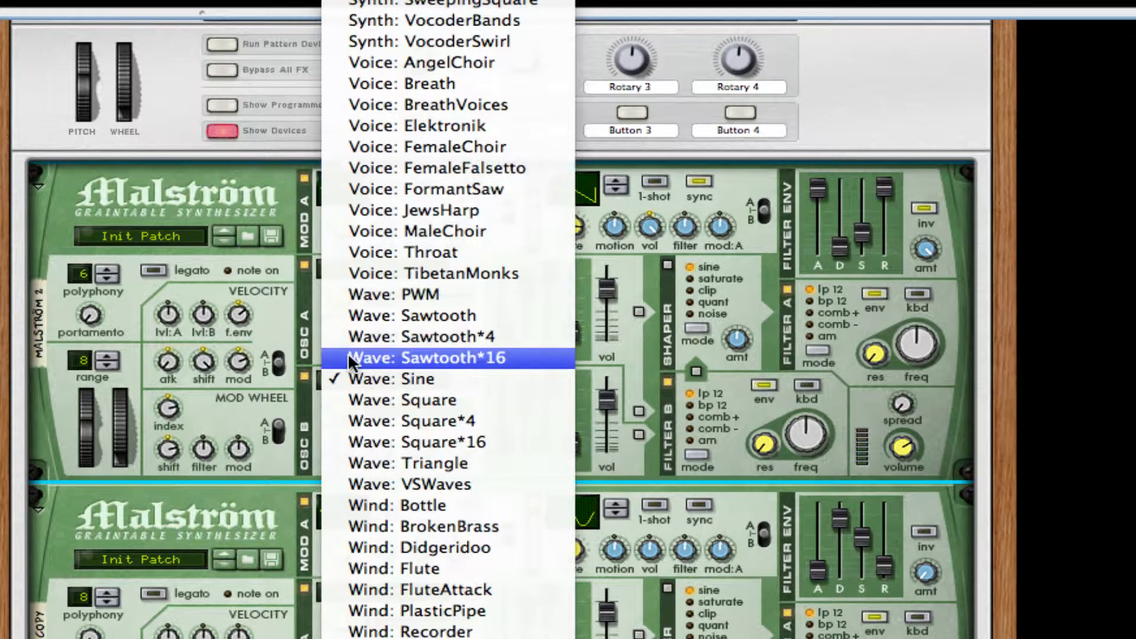
pyautogui.press('Escape')
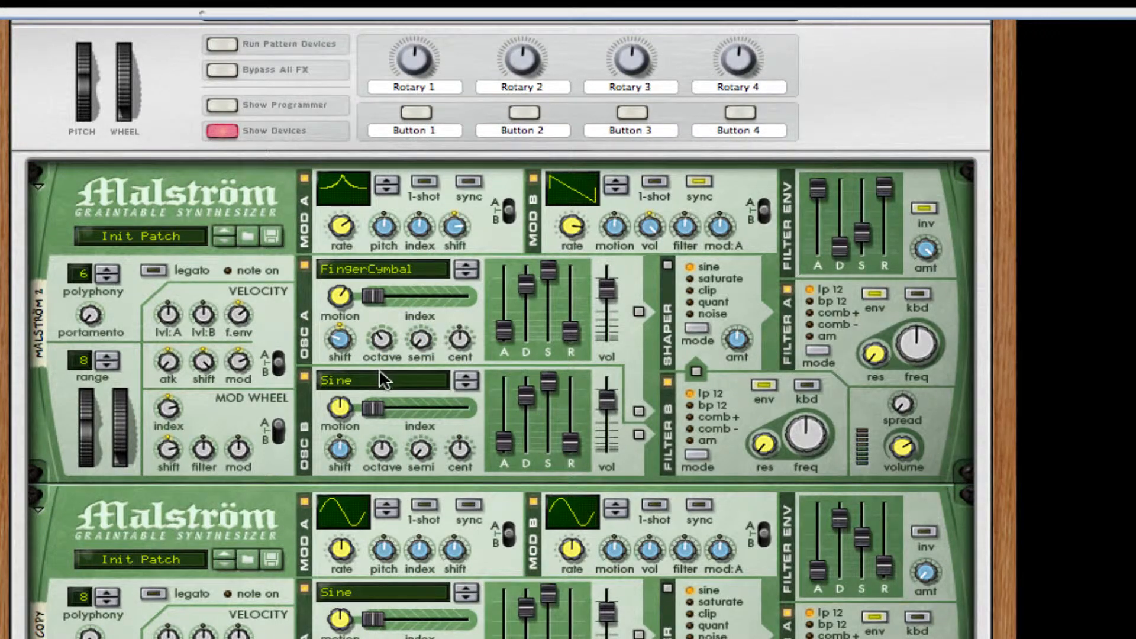
pyautogui.click(380, 379)
pyautogui.scroll(10, 442, 426)
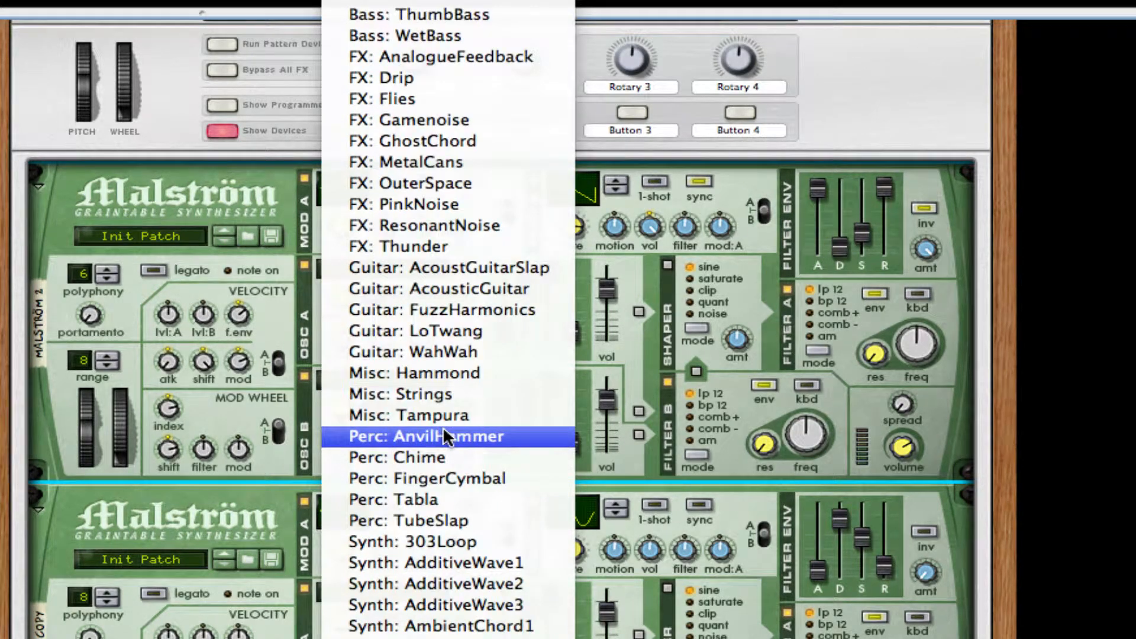
pyautogui.click(471, 306)
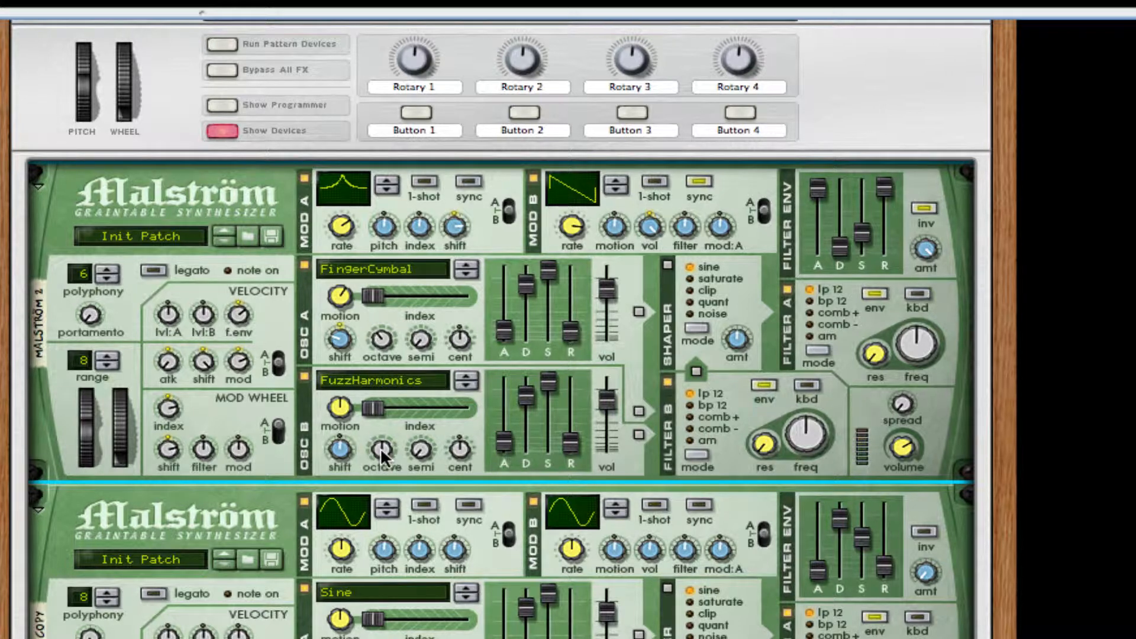
pyautogui.moveTo(381, 450)
pyautogui.moveTo(382, 448); pyautogui.dragTo(342, 470)
pyautogui.moveTo(346, 446)
pyautogui.moveTo(338, 402); pyautogui.dragTo(358, 541)
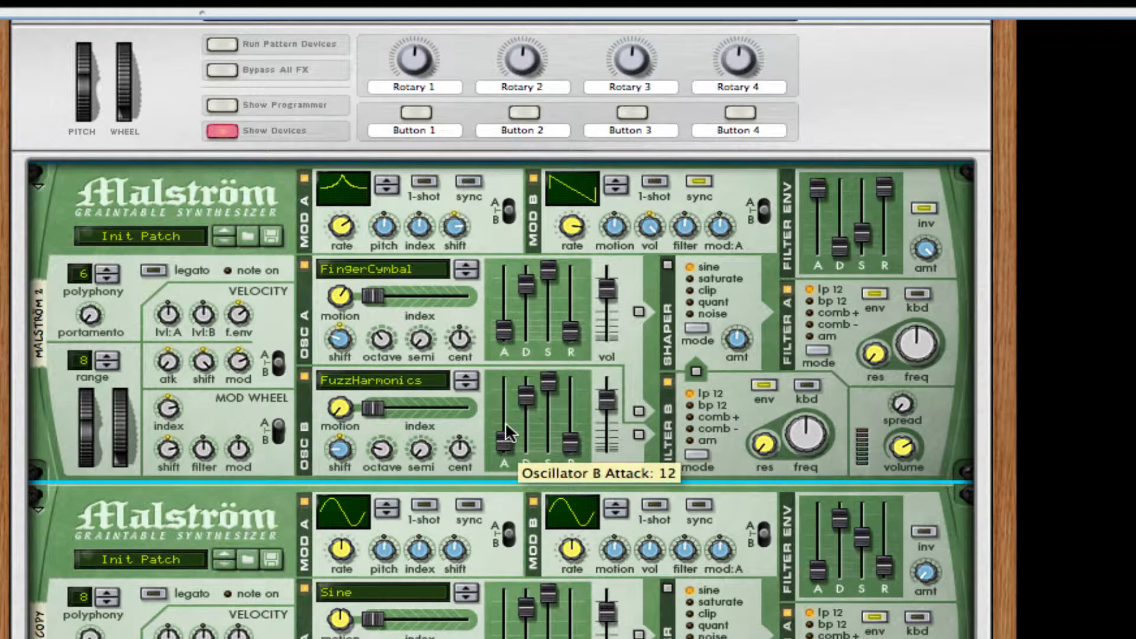
# - Shape the oscillator envelopes: A with attack 21, decay 38, lower sustain, release 30; B with attack 28, lower decay, sustain 104, higher release
pyautogui.moveTo(523, 401); pyautogui.dragTo(548, 397)
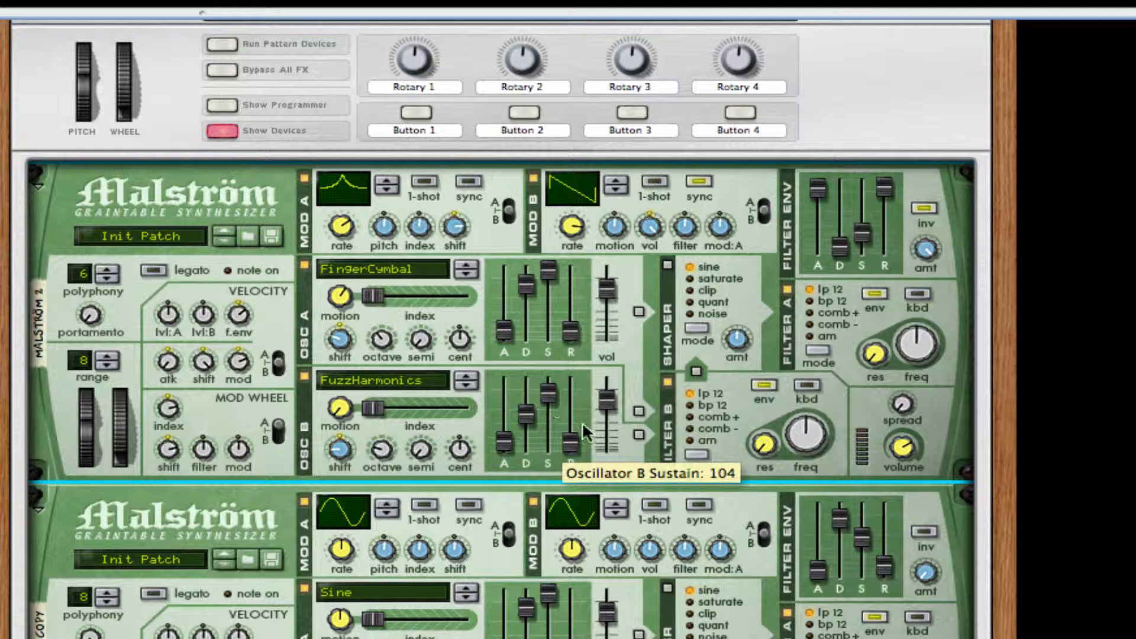
pyautogui.moveTo(577, 441); pyautogui.dragTo(574, 429)
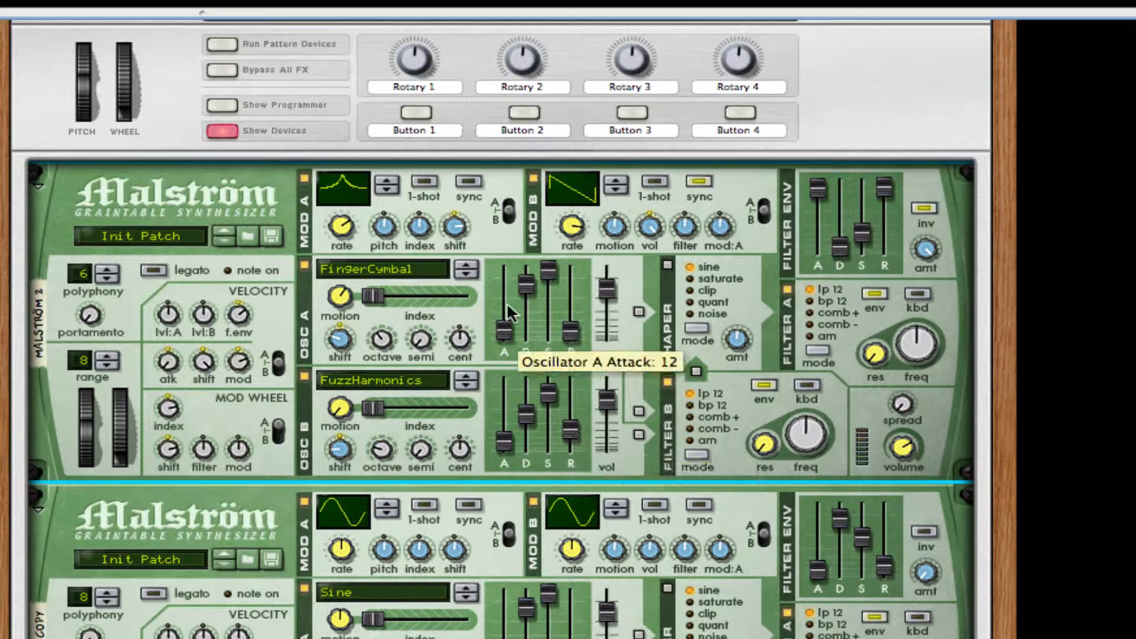
pyautogui.moveTo(531, 286); pyautogui.dragTo(524, 317)
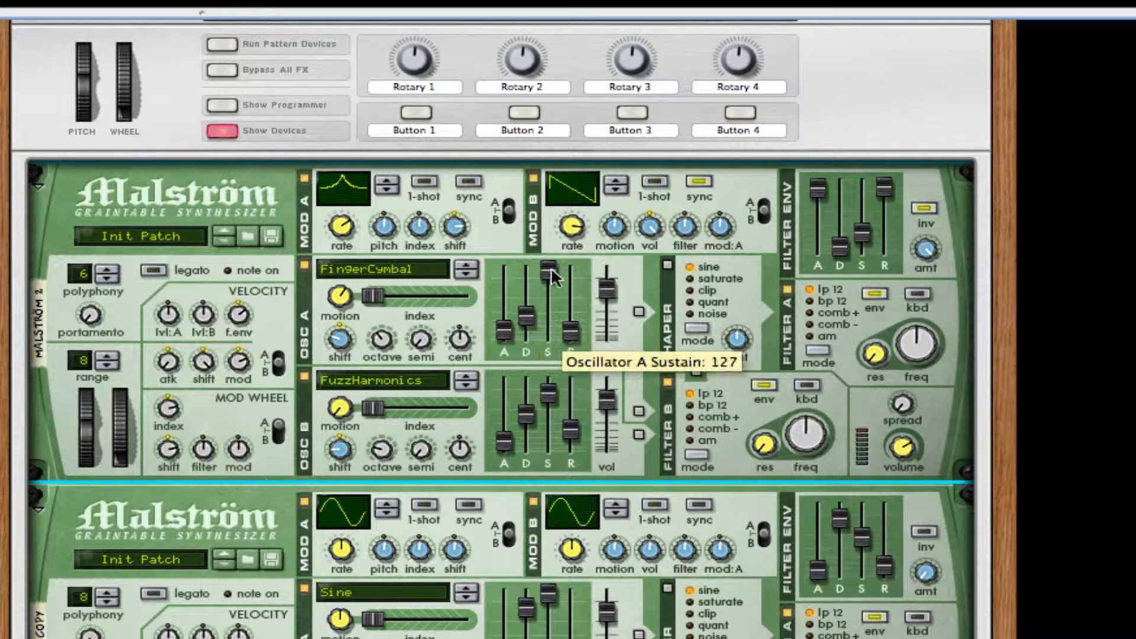
pyautogui.moveTo(551, 271); pyautogui.dragTo(552, 282)
pyautogui.moveTo(577, 334); pyautogui.dragTo(573, 323)
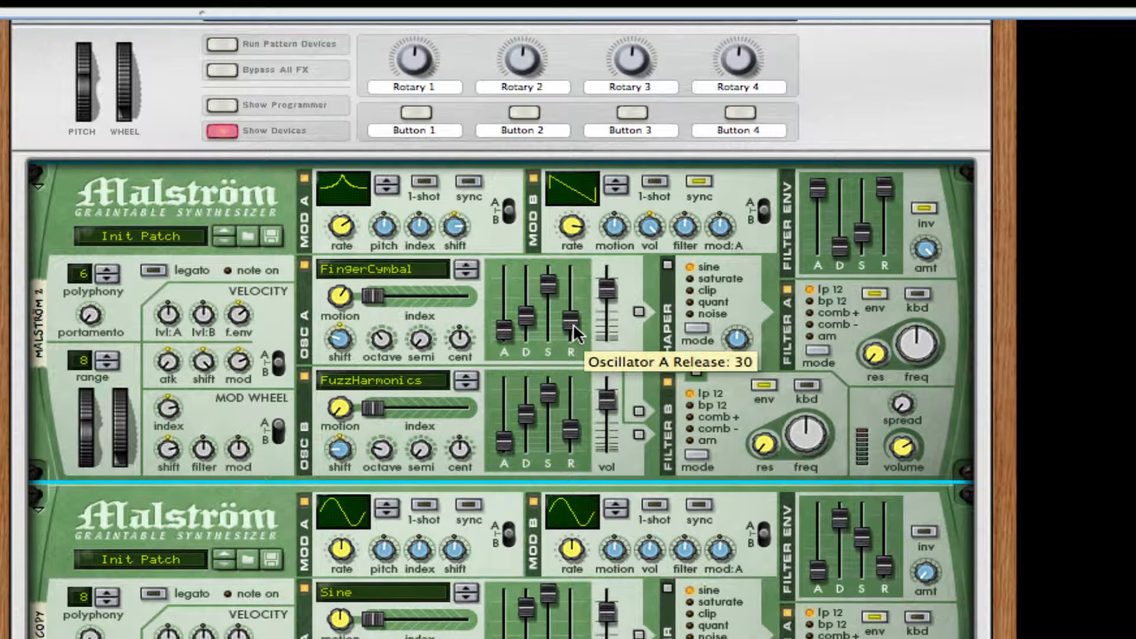
pyautogui.moveTo(500, 335); pyautogui.dragTo(500, 331)
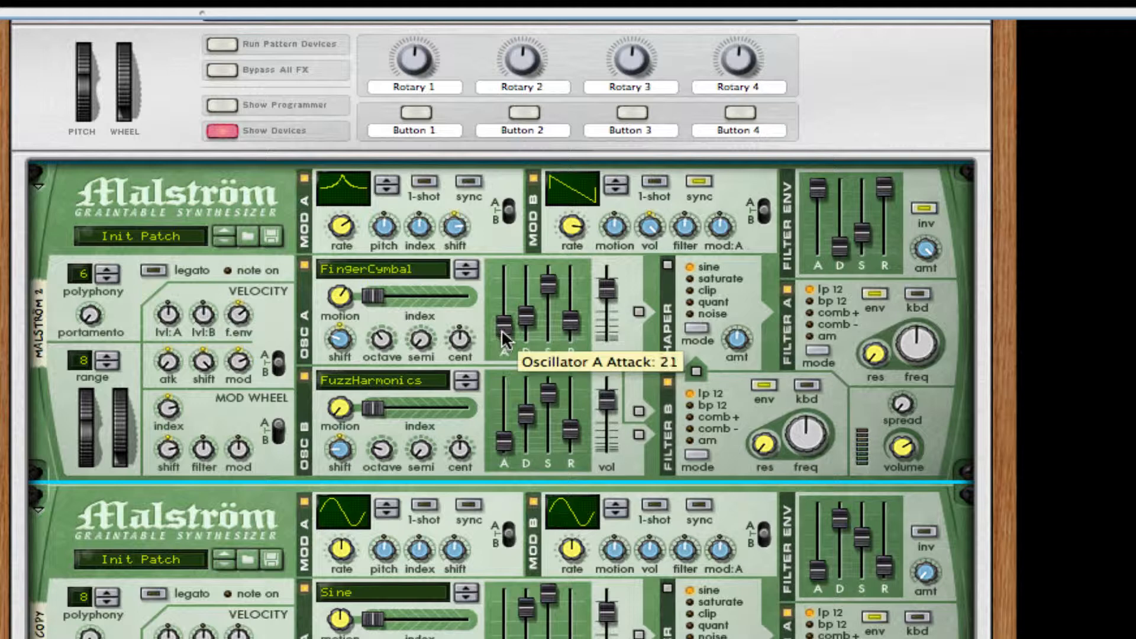
pyautogui.moveTo(513, 442); pyautogui.dragTo(514, 433)
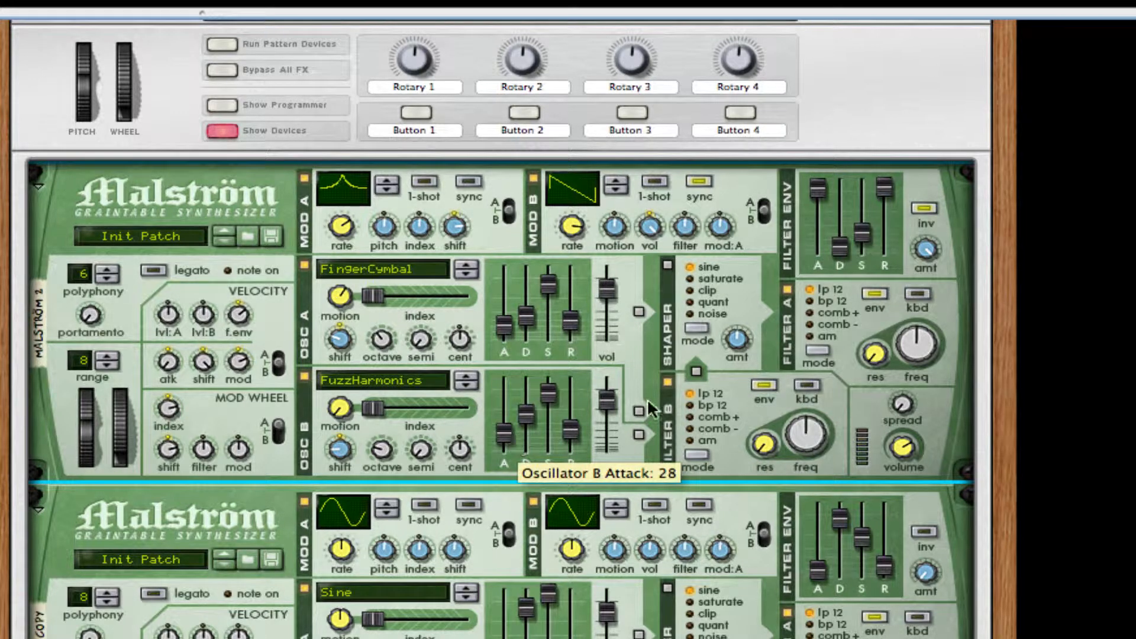
# - Route oscillator A to the shaper and oscillator B to filter B, then turn on the sine shaper and adjust its amount
pyautogui.click(639, 312)
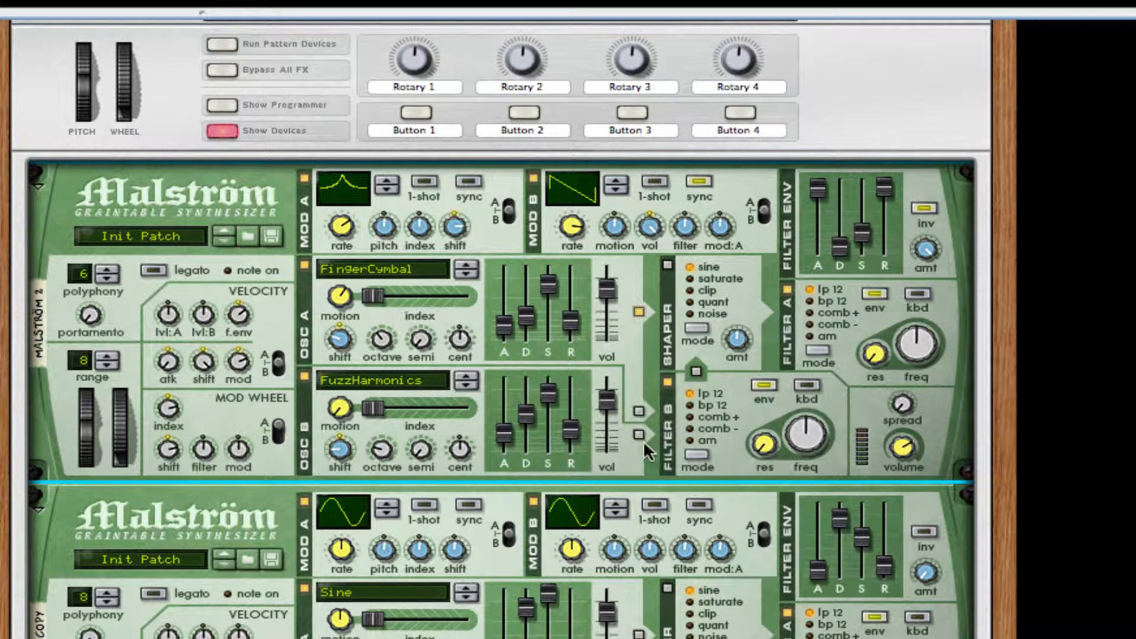
pyautogui.click(638, 434)
pyautogui.click(668, 266)
pyautogui.moveTo(729, 361); pyautogui.dragTo(734, 356)
# - Raise filter A's frequency and resonance on the first Malström and turn on keyboard tracking for both filters
pyautogui.moveTo(936, 351); pyautogui.dragTo(879, 332)
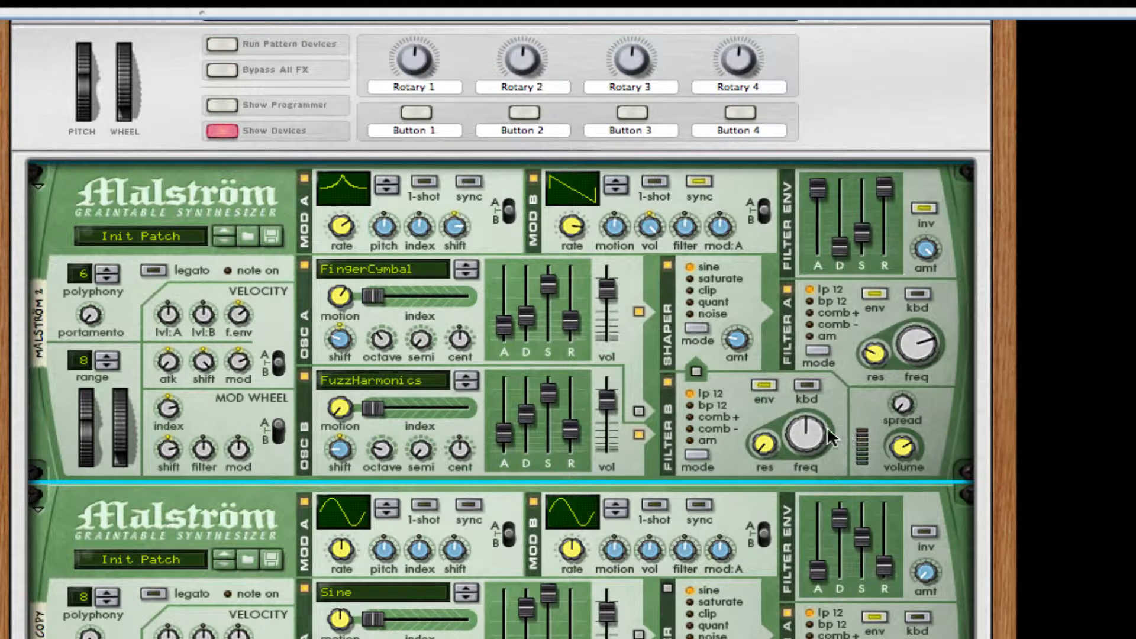
pyautogui.click(815, 385)
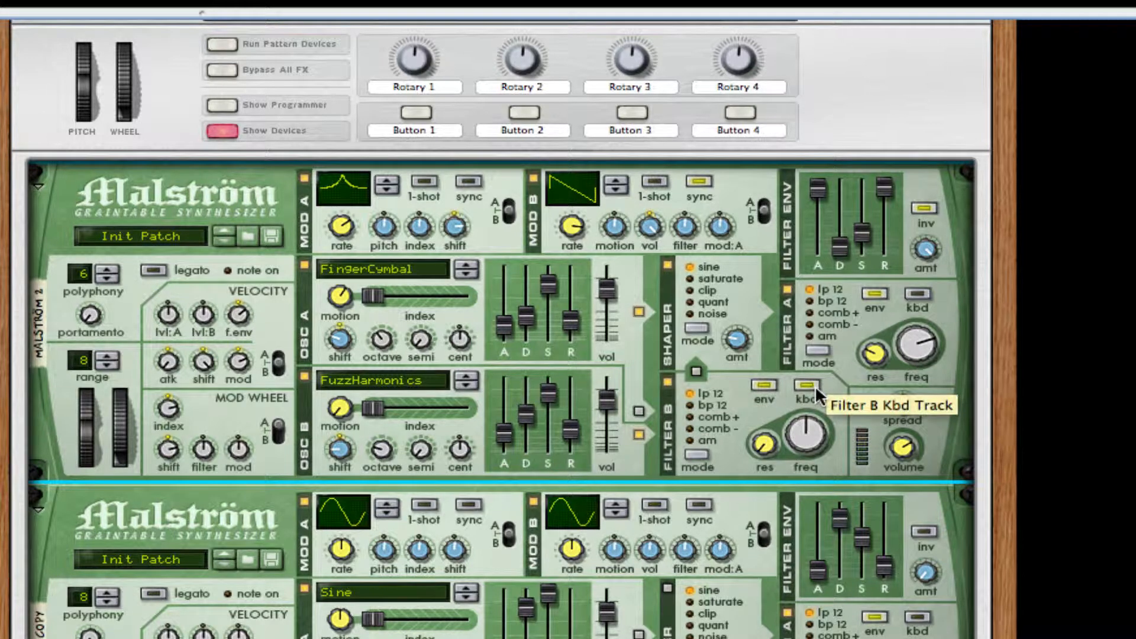
pyautogui.click(920, 293)
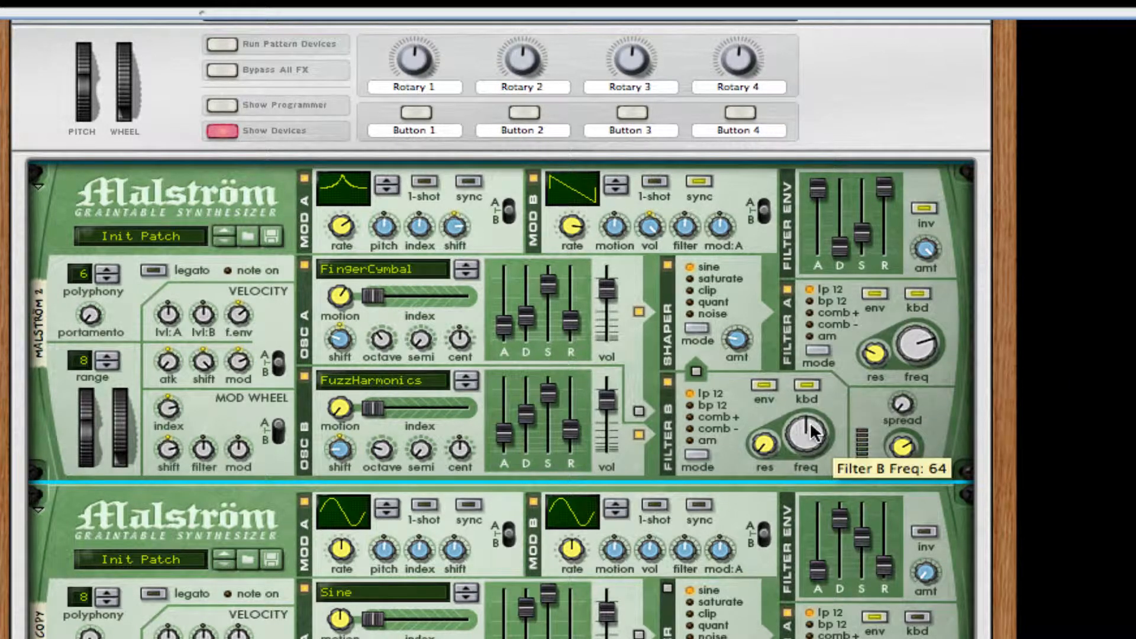
# - Set the first Malström's filter B to comb + with higher frequency and resonance, and increase the output spread
pyautogui.moveTo(811, 450); pyautogui.dragTo(768, 425)
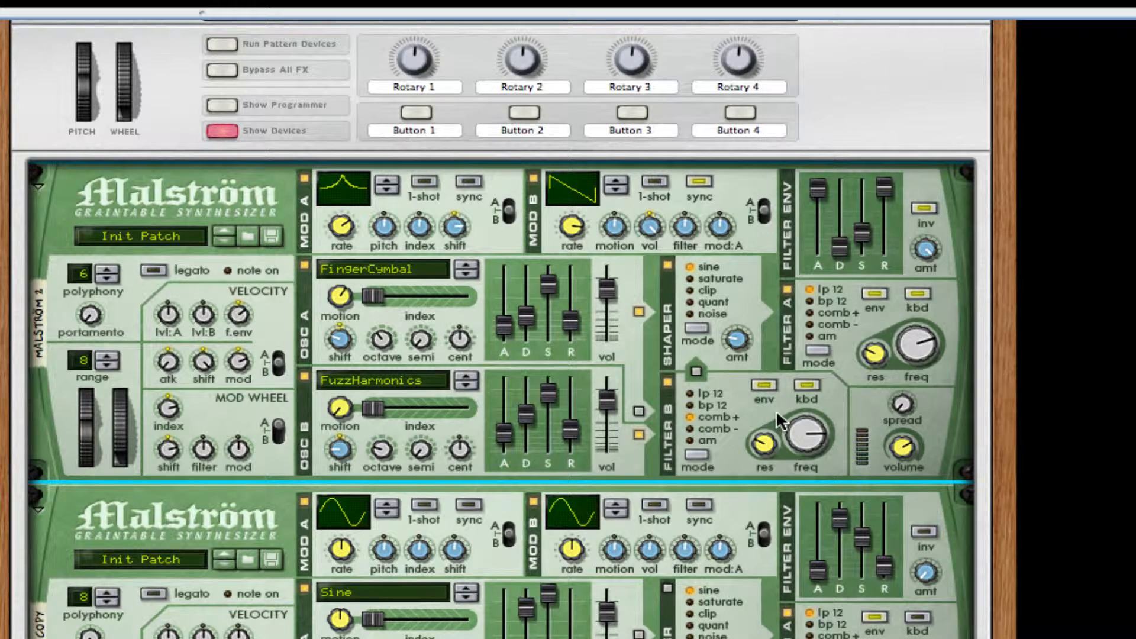
pyautogui.moveTo(900, 403); pyautogui.dragTo(912, 382)
# - On the rack's rear, cable the first Malström's left and right main outputs to the second Malström's shaper/filter A and filter B inputs
pyautogui.scroll(-3, 500, 329)
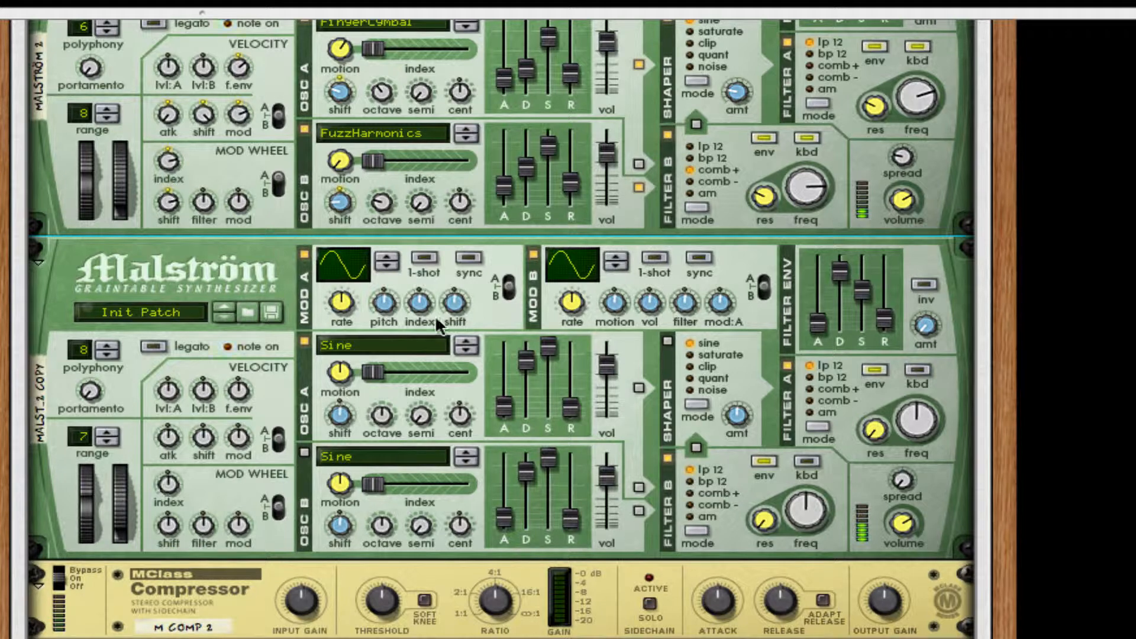
pyautogui.scroll(4, 534, 340)
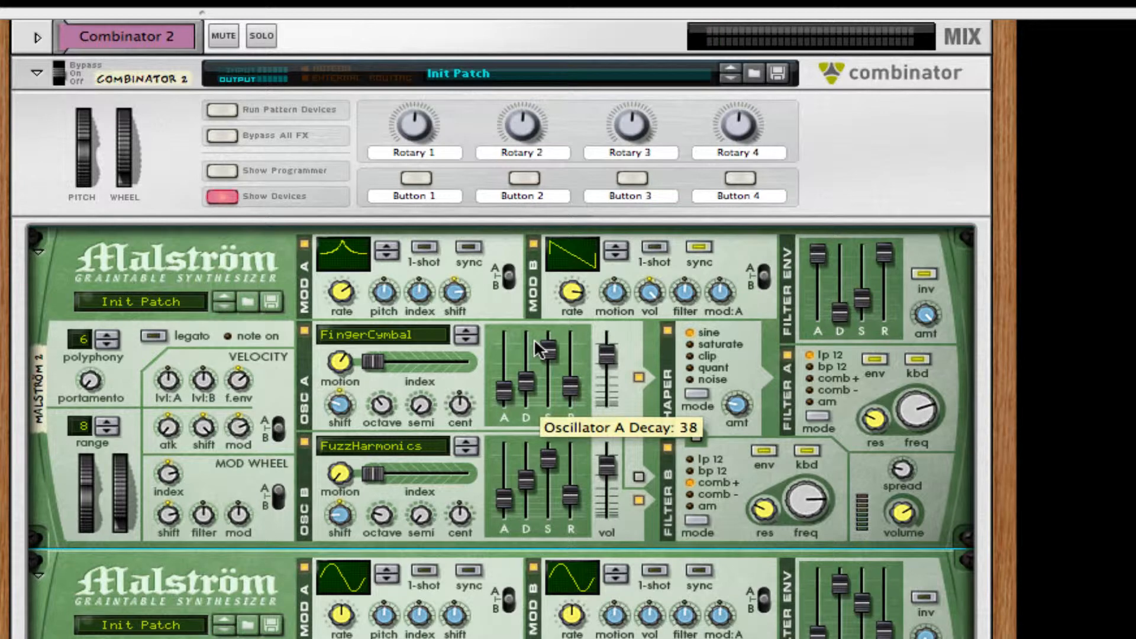
pyautogui.press('Tab')
pyautogui.moveTo(569, 298); pyautogui.dragTo(756, 623)
pyautogui.moveTo(757, 638); pyautogui.dragTo(564, 329)
pyautogui.scroll(-5, 687, 404)
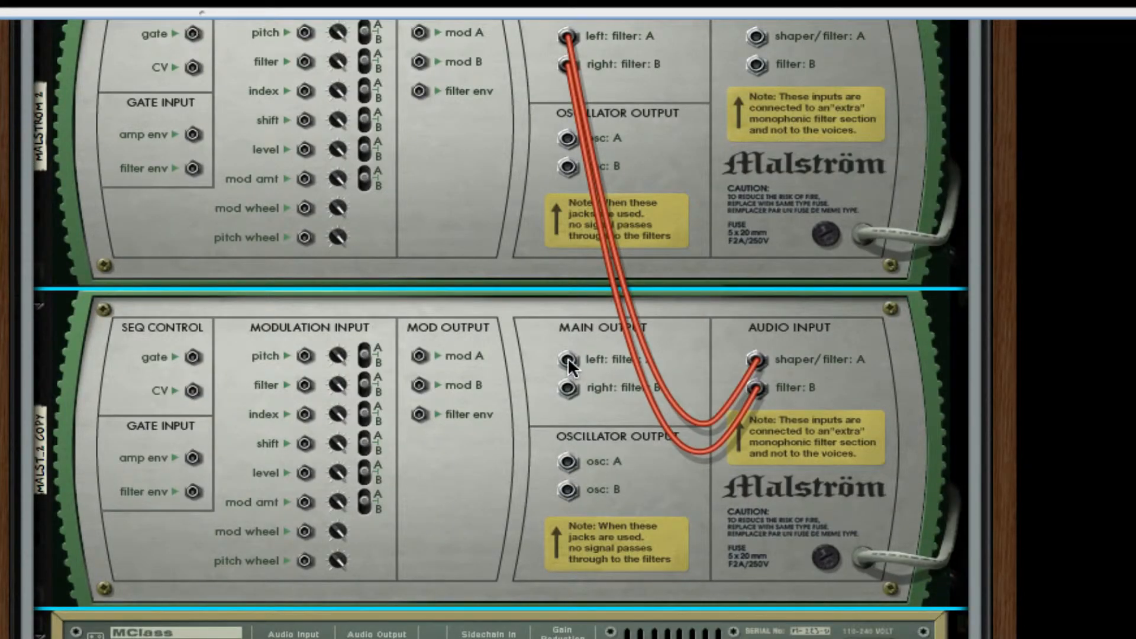
# - On the rack's rear, cable the second Malström's left and right main outputs to the compressor's audio inputs
pyautogui.moveTo(567, 359); pyautogui.dragTo(491, 636)
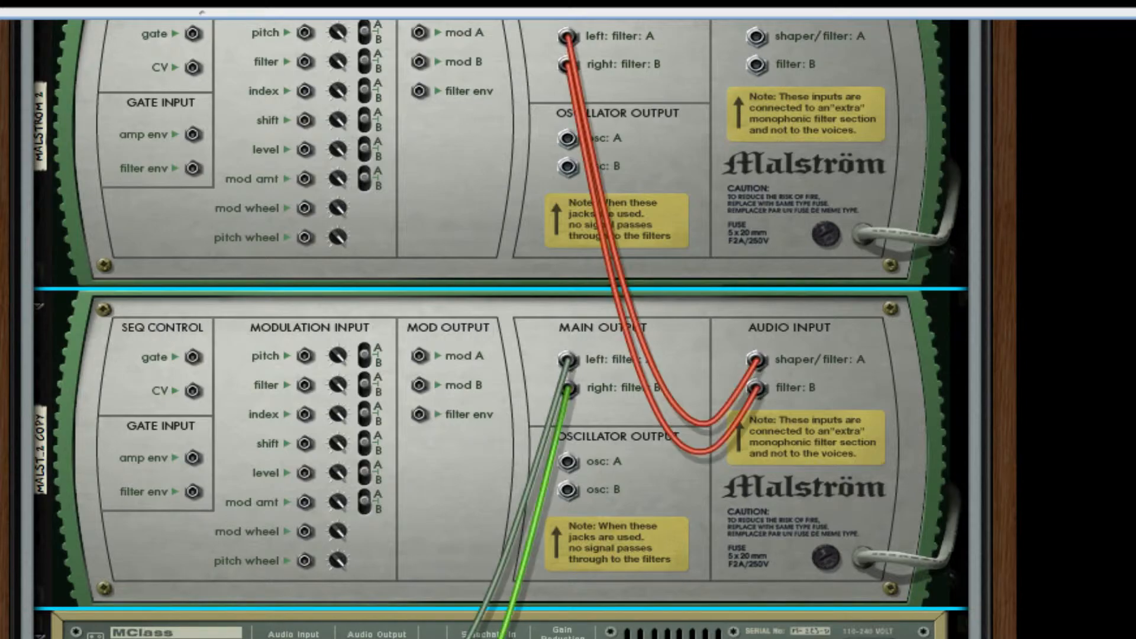
pyautogui.press('Tab')
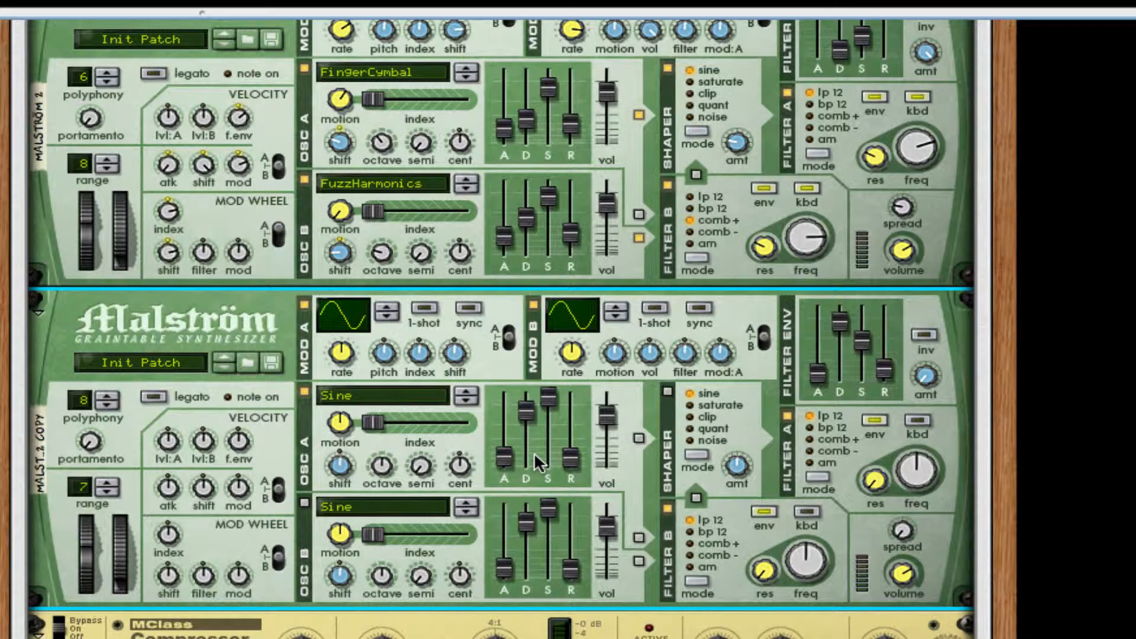
# - Set the second Malström's polyphony to 16 and pitch bend range to 12, and lower its mod wheel filter amount
pyautogui.scroll(-1, 534, 452)
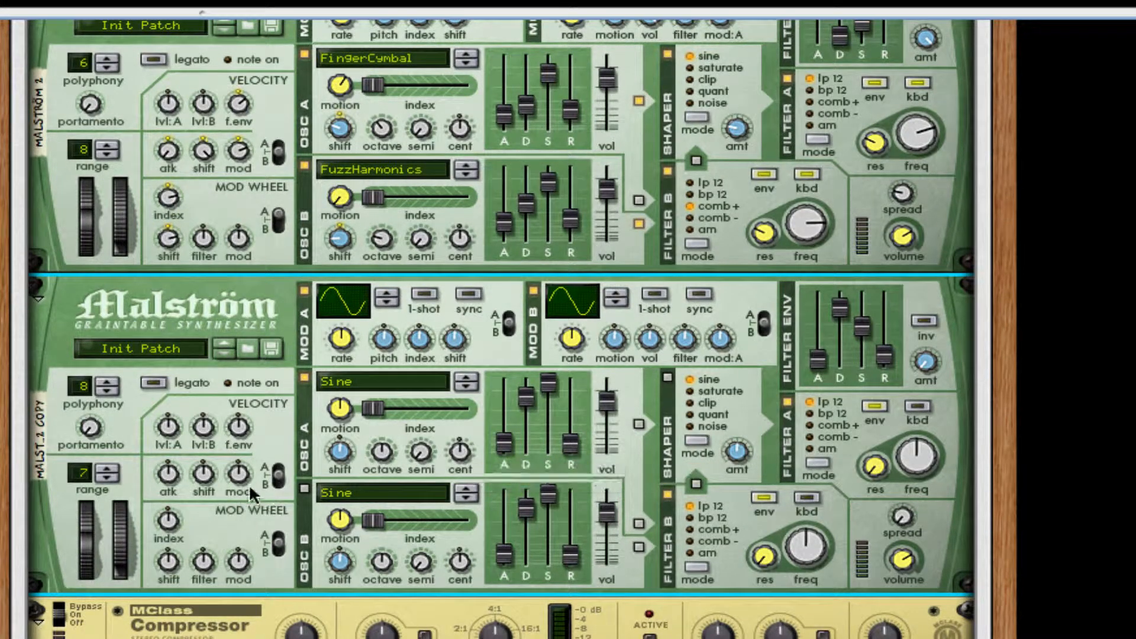
pyautogui.scroll(-3, 145, 368)
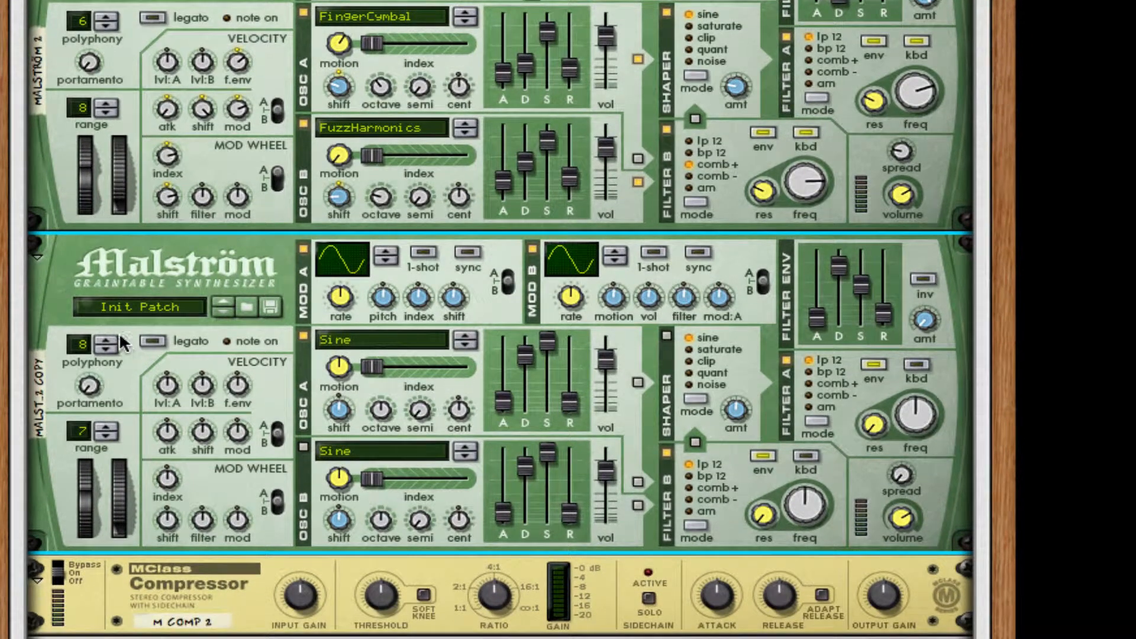
pyautogui.click(107, 340)
pyautogui.click(113, 427)
pyautogui.click(110, 427)
pyautogui.click(110, 427)
pyautogui.click(109, 426)
pyautogui.click(110, 427)
pyautogui.scroll(-3, 303, 350)
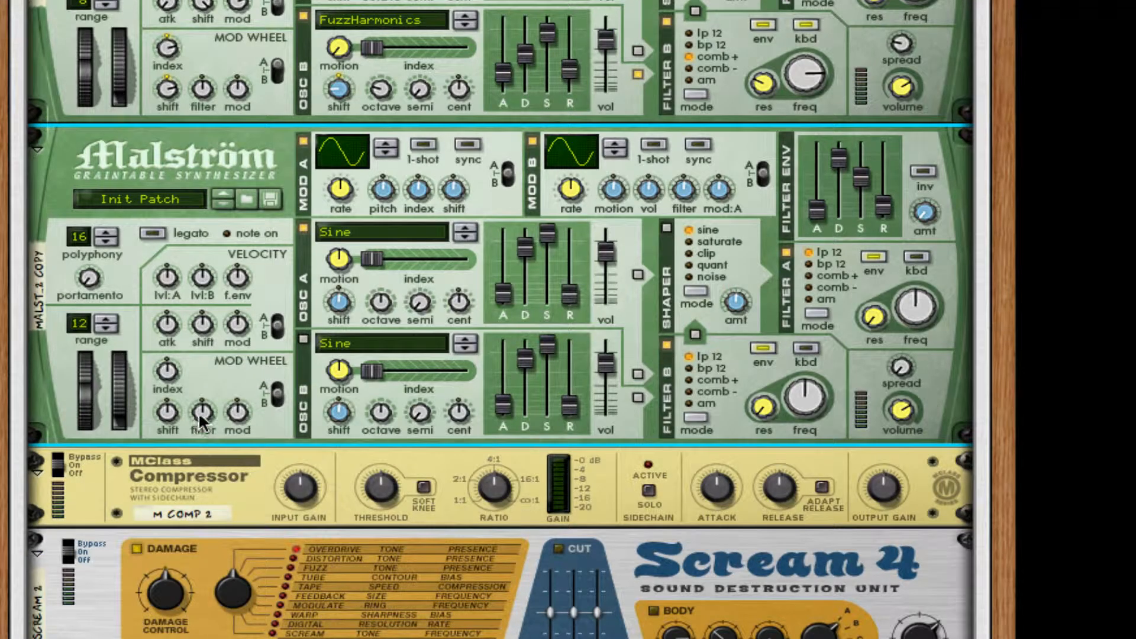
pyautogui.moveTo(198, 411); pyautogui.dragTo(201, 420)
# - Set the second Malström's modulator A rate to 34 and turn on its one-shot and sync options
pyautogui.scroll(2, 395, 310)
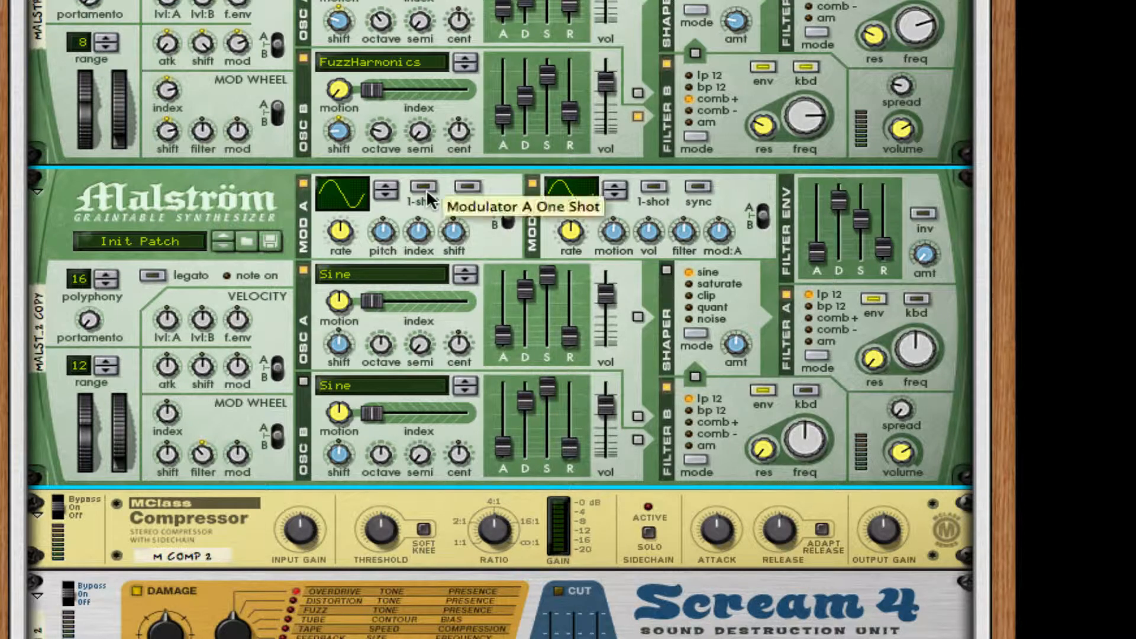
pyautogui.moveTo(342, 238); pyautogui.dragTo(339, 247)
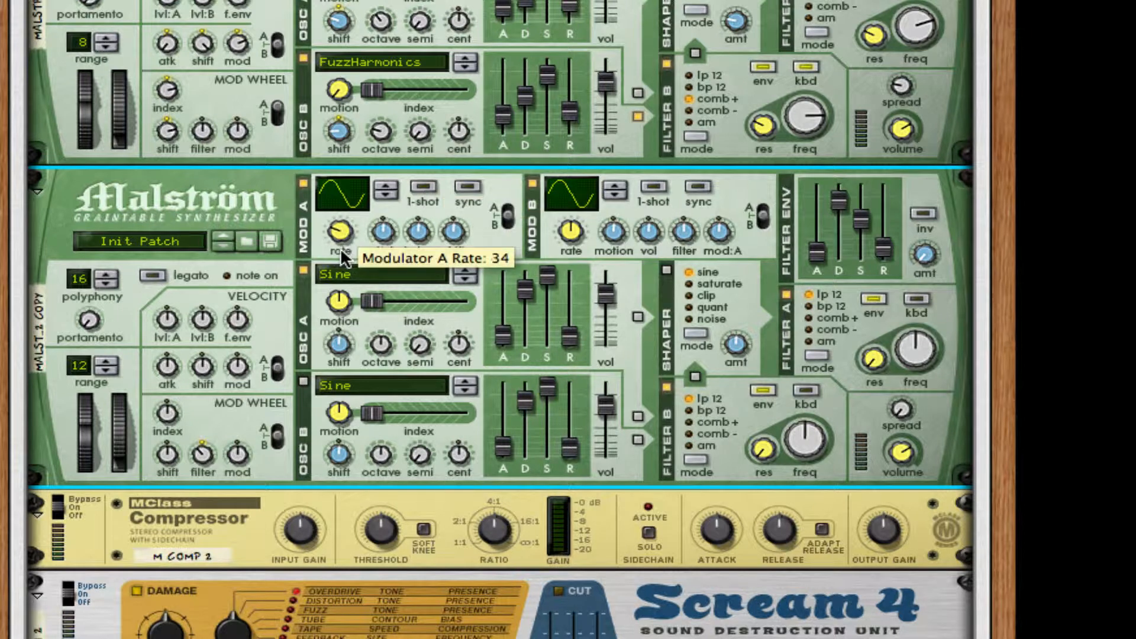
pyautogui.click(424, 187)
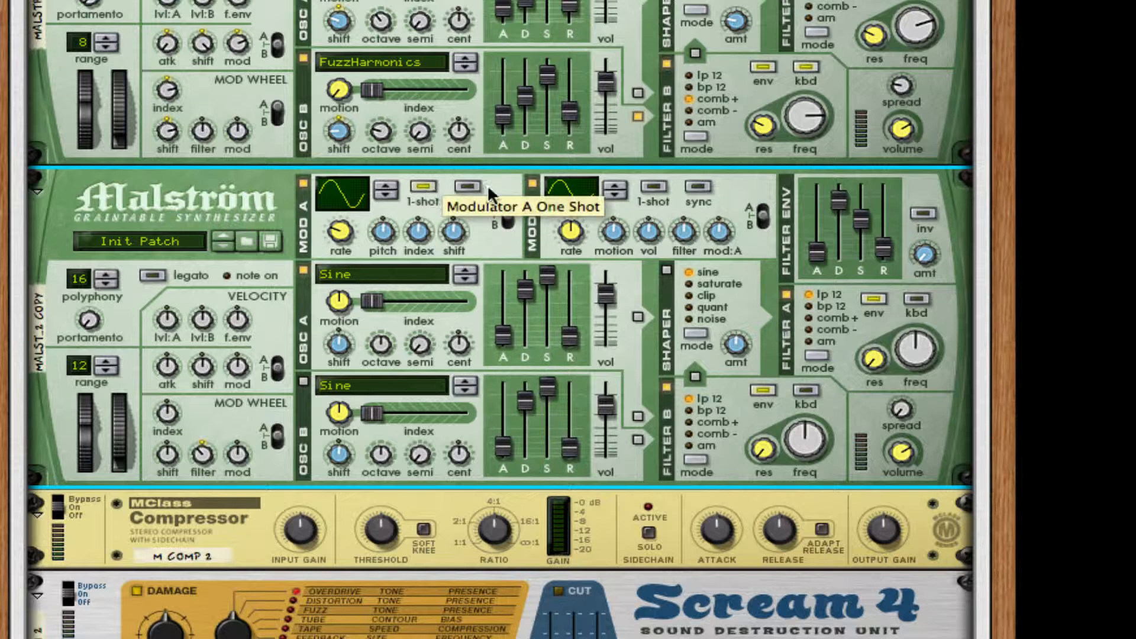
pyautogui.click(467, 187)
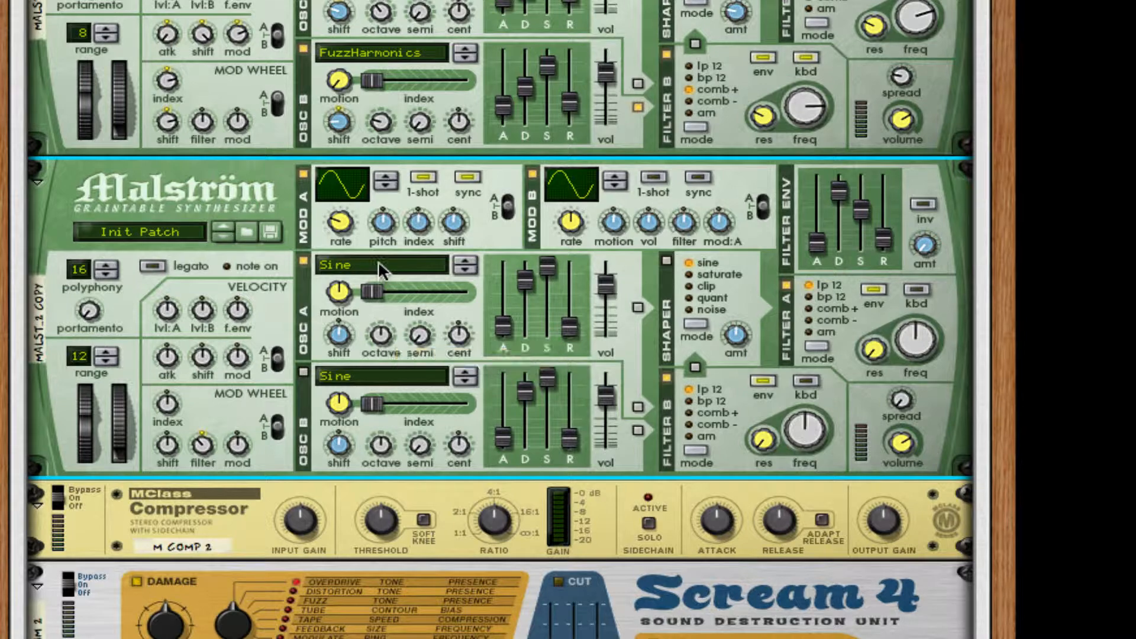
# - Set the second Malström's oscillator A graintable to Misc: Strings
pyautogui.click(378, 264)
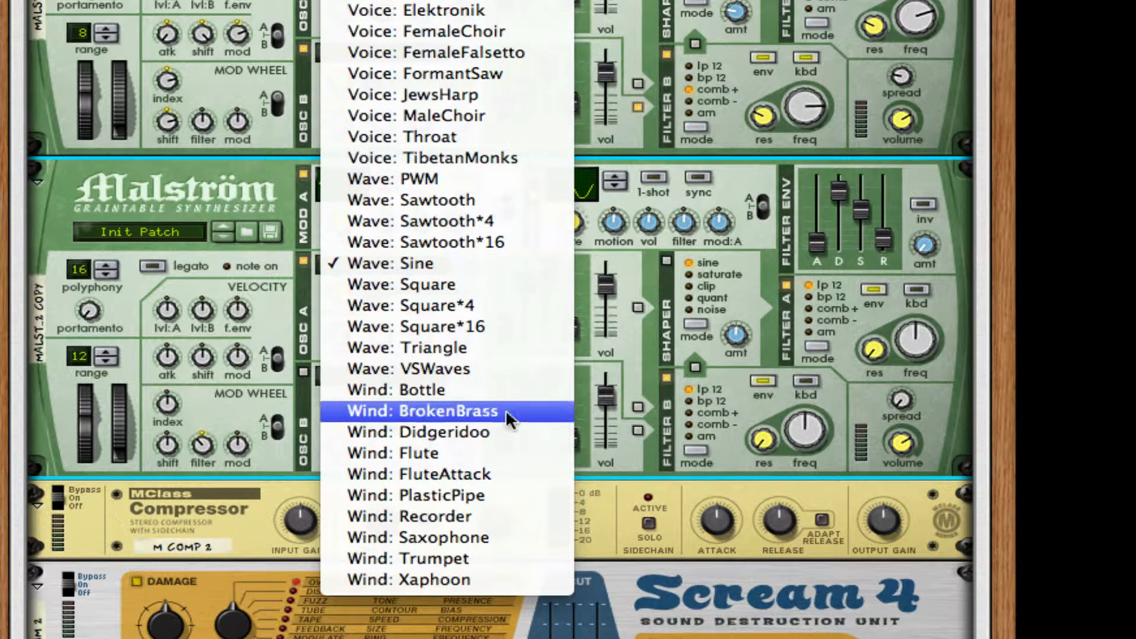
pyautogui.scroll(3, 524, 496)
pyautogui.scroll(12, 523, 496)
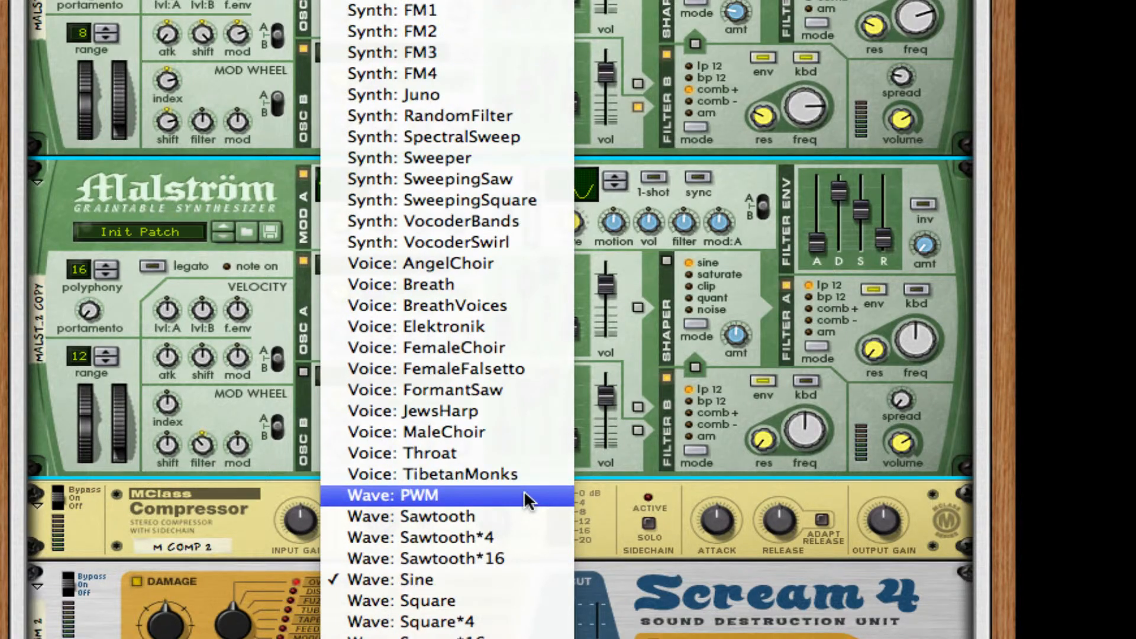
pyautogui.scroll(6, 523, 496)
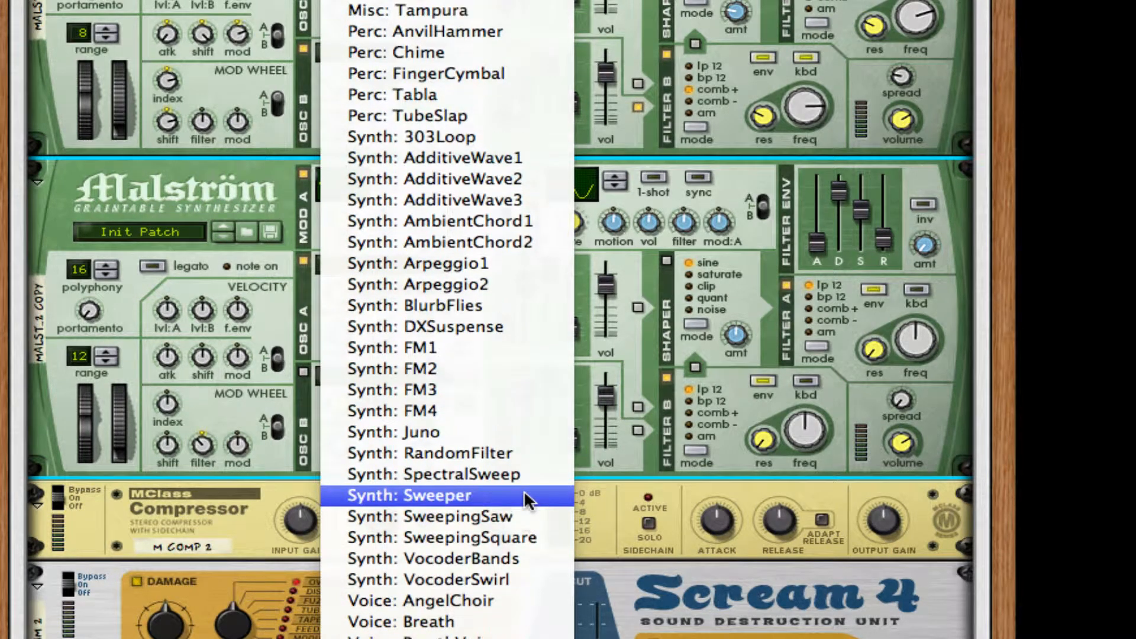
pyautogui.click(464, 201)
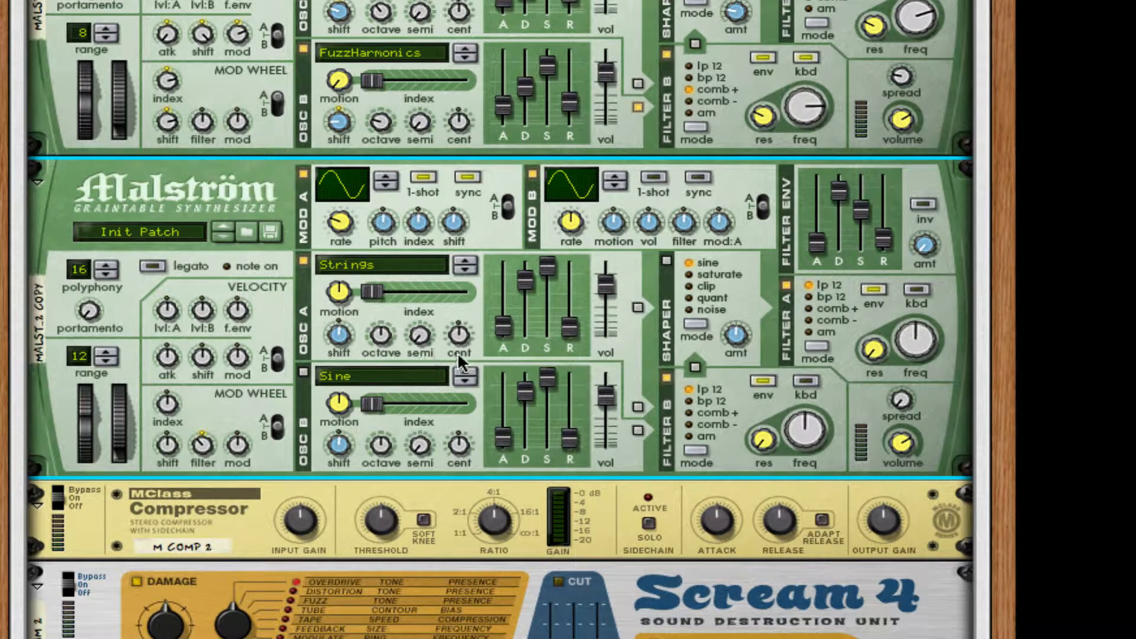
# - Raise oscillator A's attack and release on the second Malström, lower its decay slightly, and route it to the shaper
pyautogui.moveTo(503, 326); pyautogui.dragTo(527, 290)
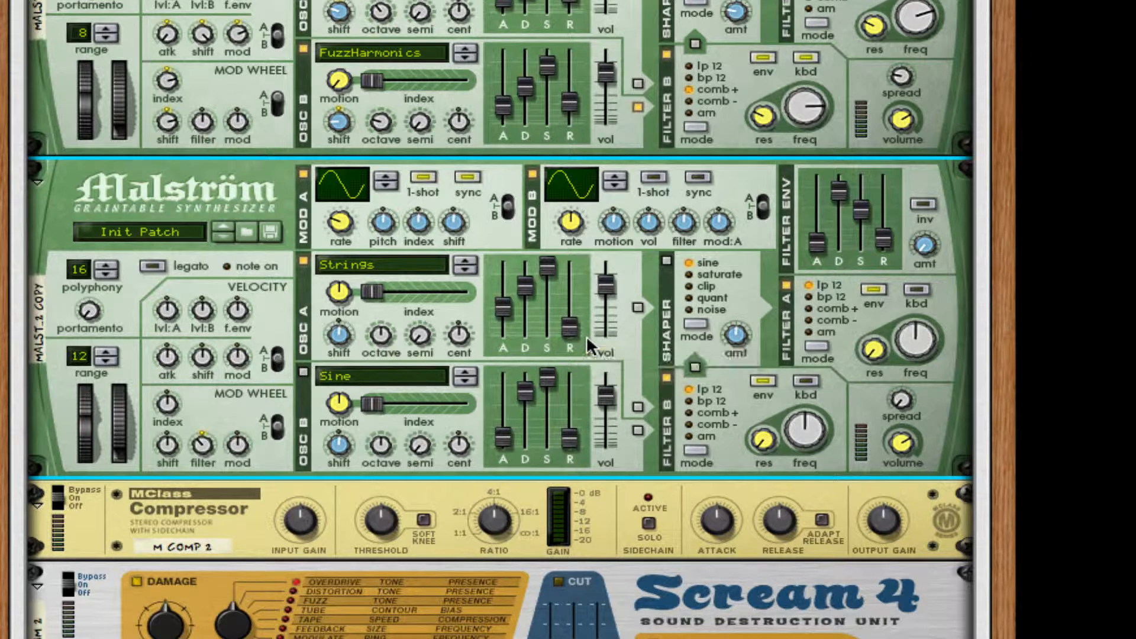
pyautogui.moveTo(575, 326); pyautogui.dragTo(584, 296)
pyautogui.click(641, 307)
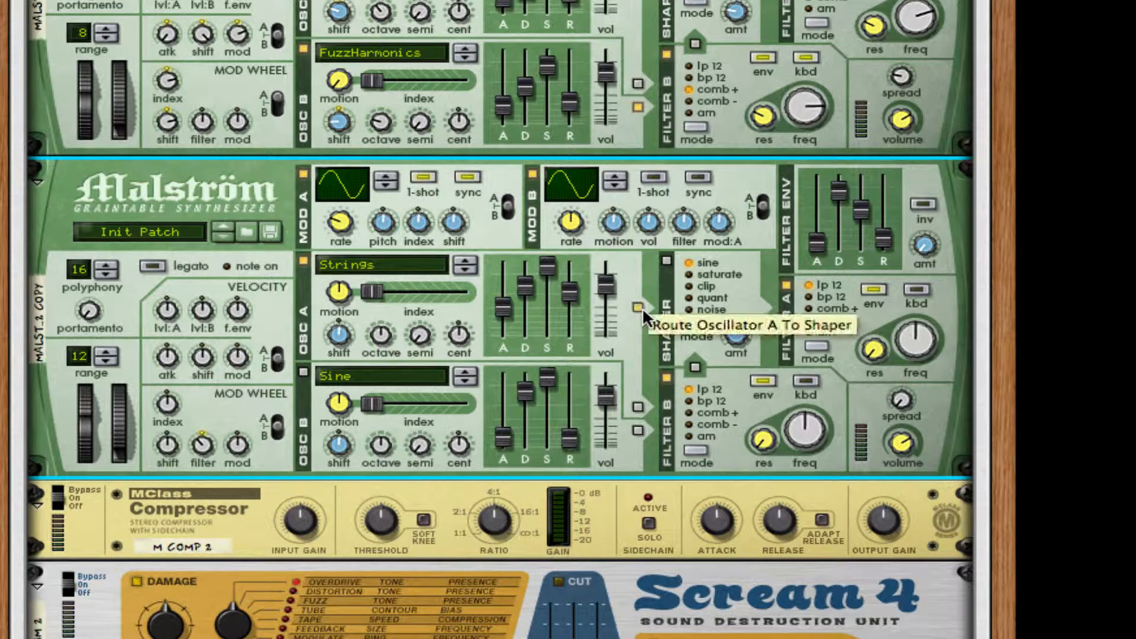
# - Set the second Malström's oscillator B graintable to Misc: Strings and turn the oscillator on
pyautogui.scroll(-3, 567, 366)
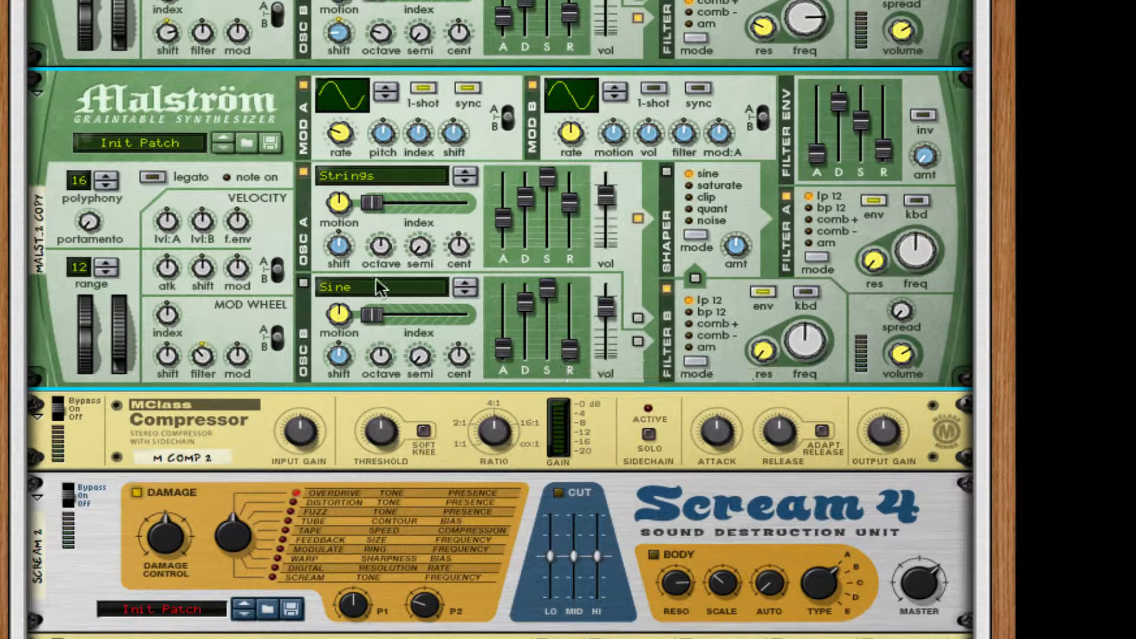
pyautogui.click(398, 287)
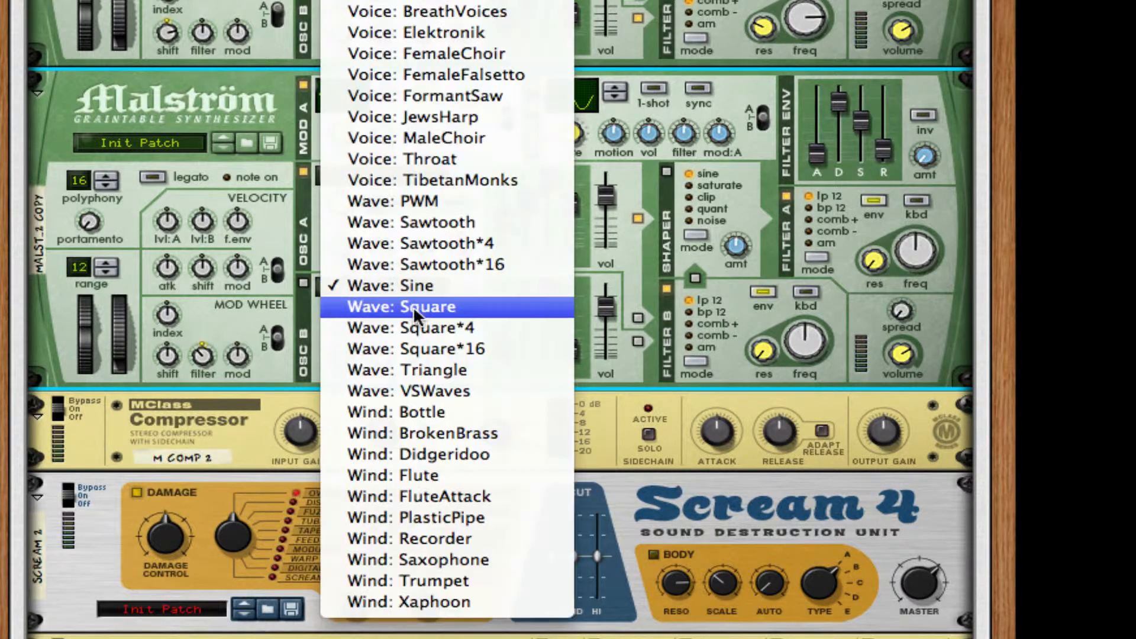
pyautogui.scroll(10, 445, 344)
pyautogui.scroll(8, 447, 350)
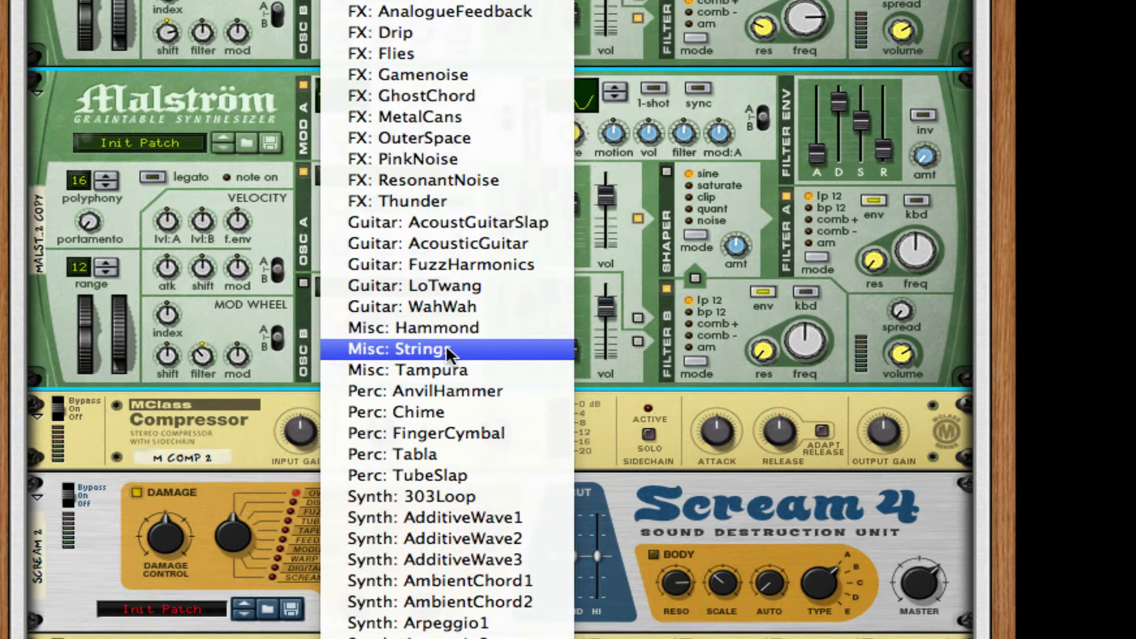
pyautogui.click(456, 349)
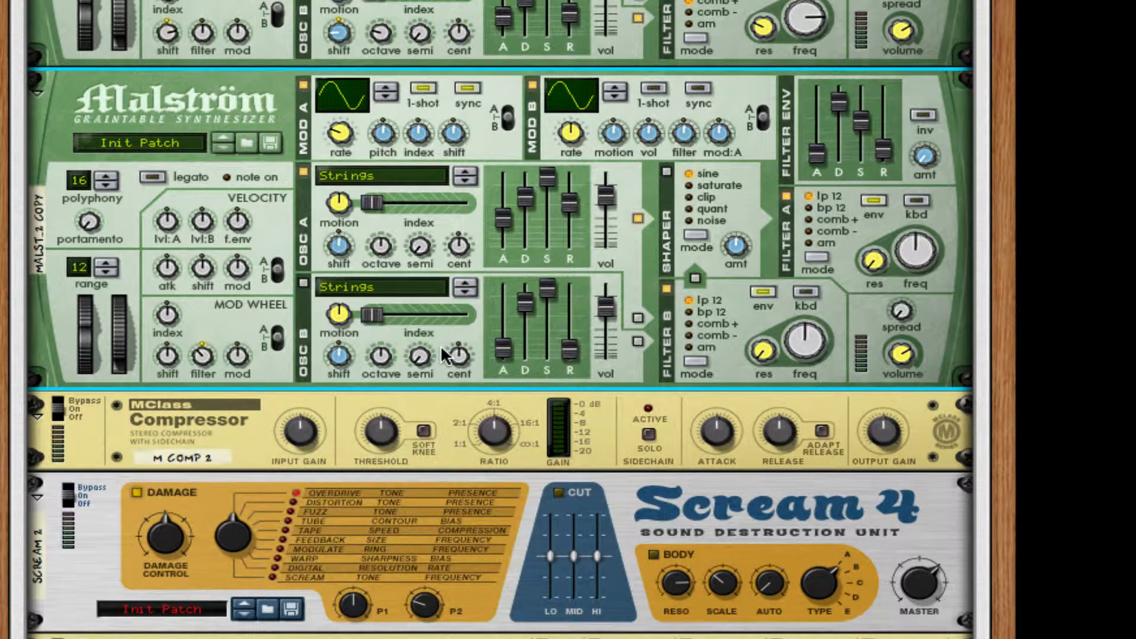
pyautogui.click(303, 283)
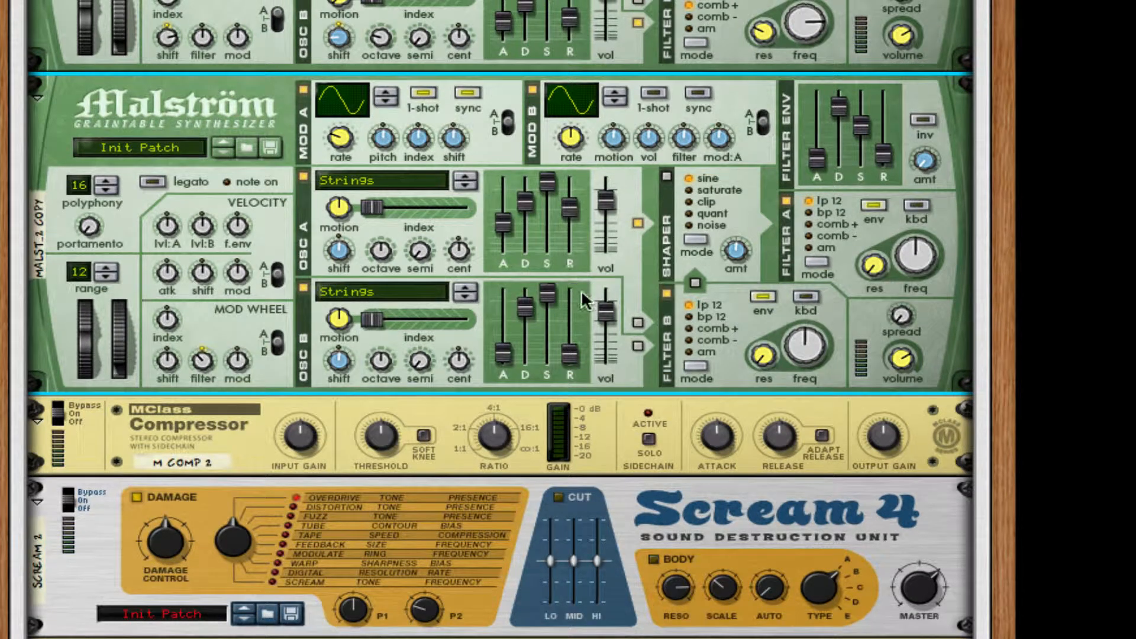
# - Raise oscillator B's attack, set its decay to 86 and release to 80, and route it to both the shaper and filter B
pyautogui.moveTo(510, 350); pyautogui.dragTo(523, 321)
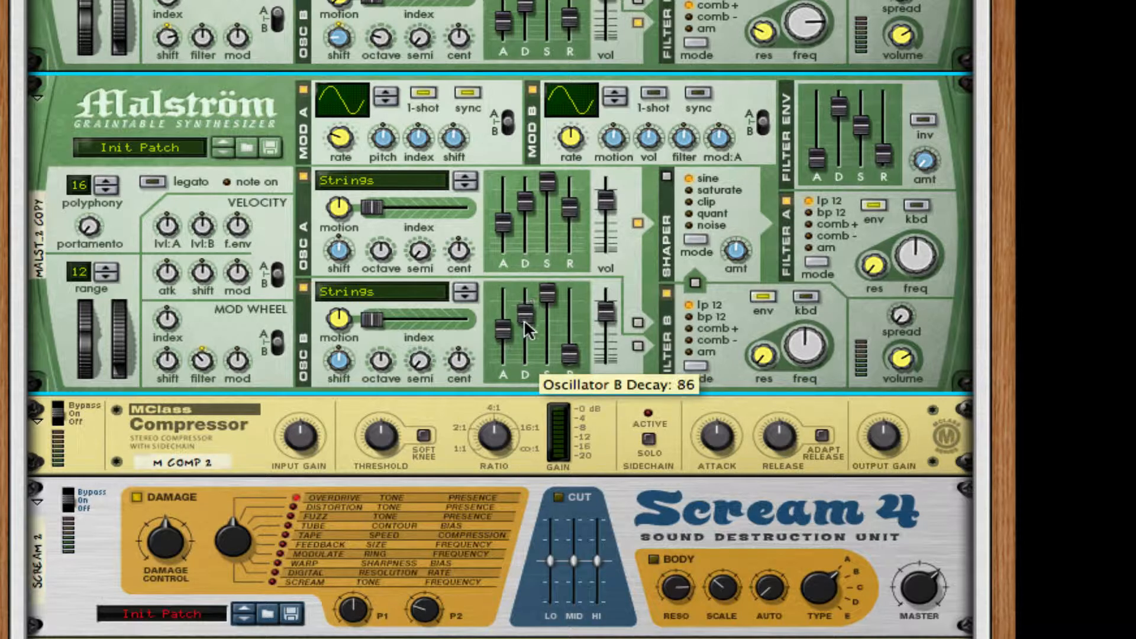
pyautogui.moveTo(572, 356); pyautogui.dragTo(573, 317)
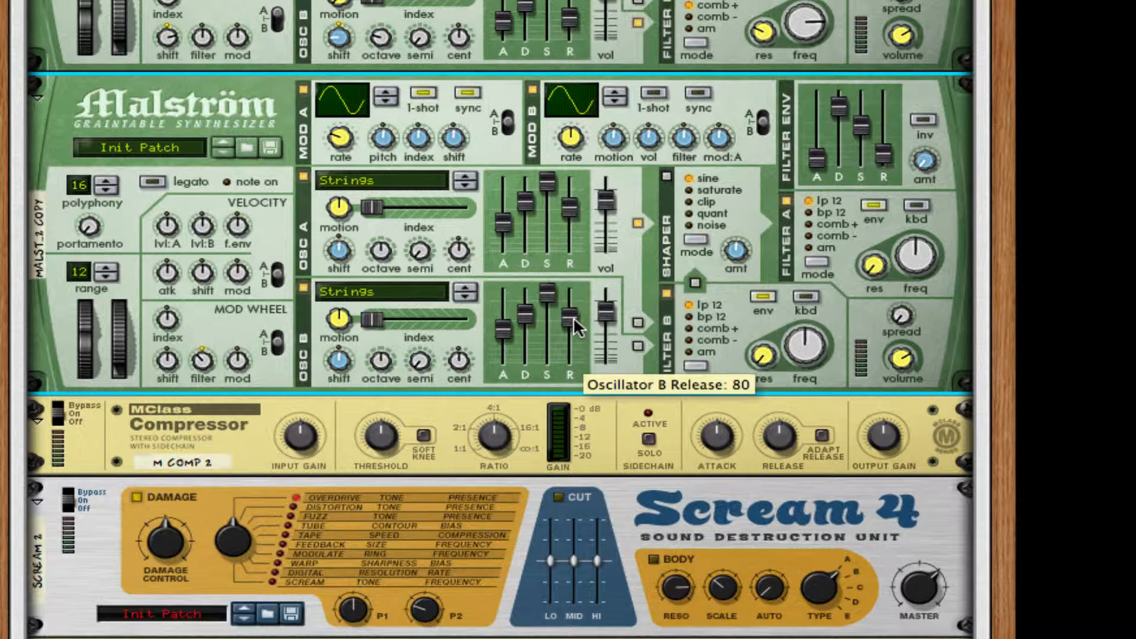
pyautogui.click(636, 324)
pyautogui.click(638, 345)
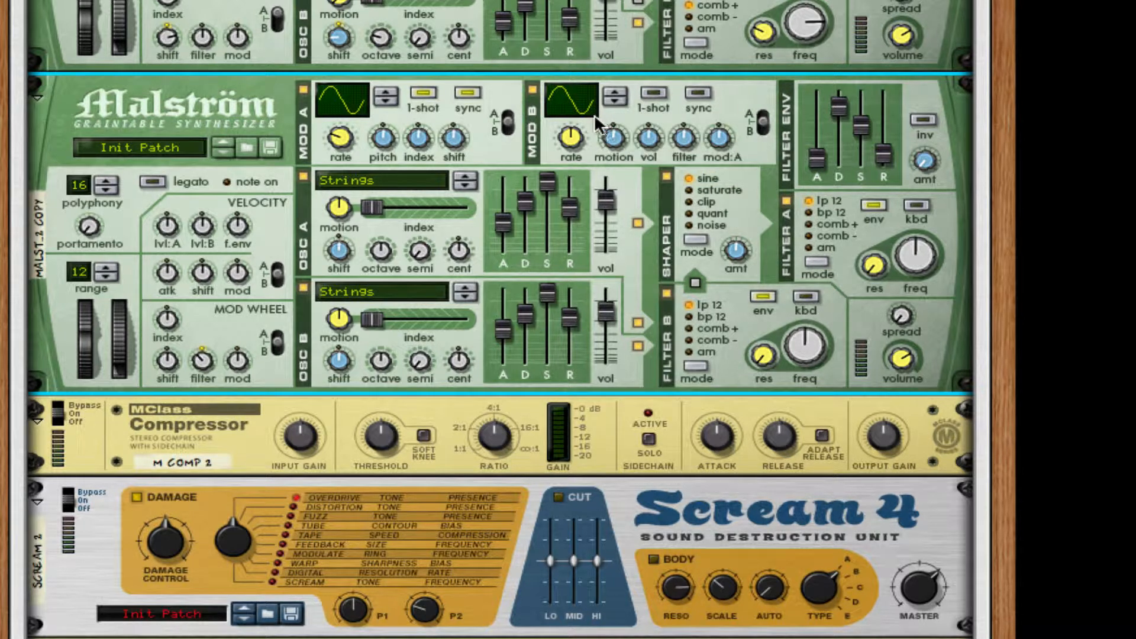
# - Give the second Malström's modulator B a triangle curve and a slower rate, and turn on its one-shot and sync options
pyautogui.click(583, 101)
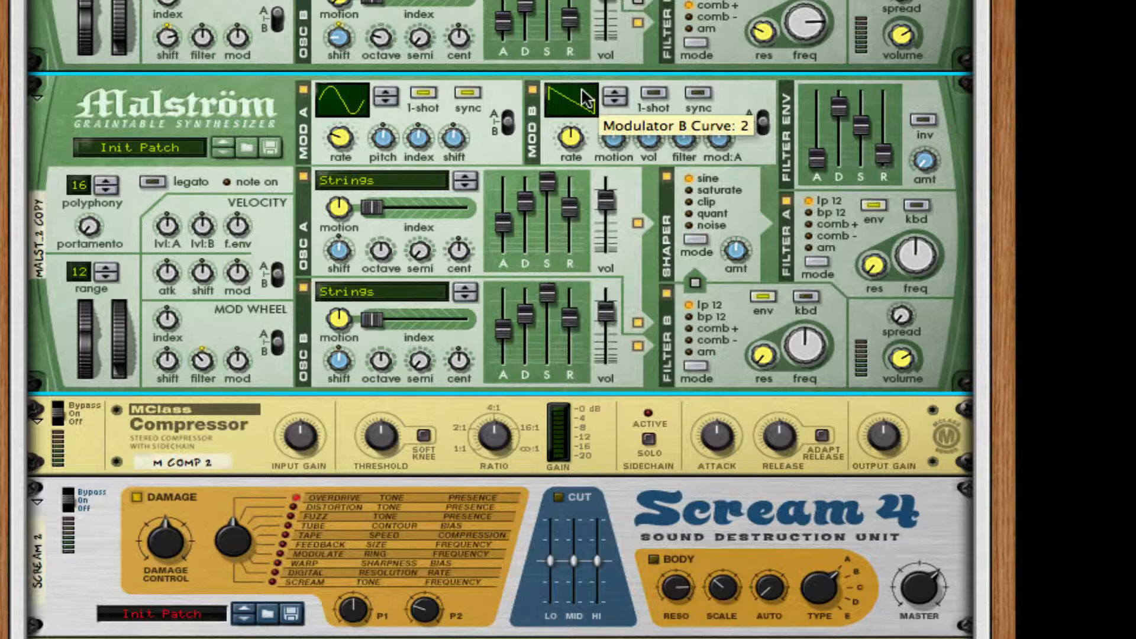
pyautogui.moveTo(582, 89); pyautogui.dragTo(582, 93)
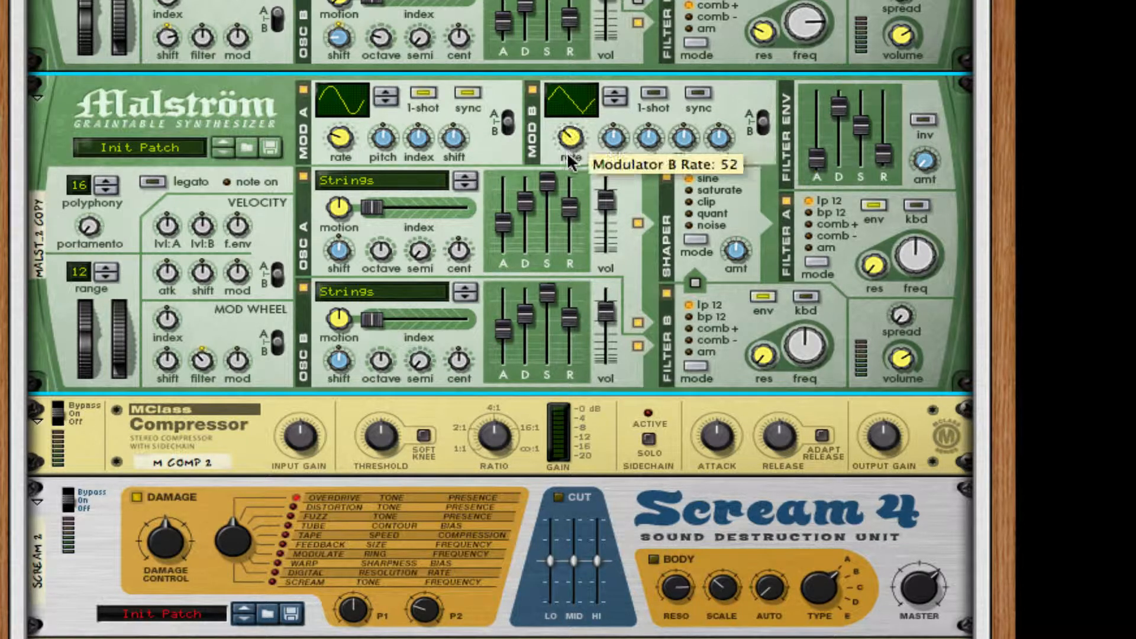
pyautogui.moveTo(567, 152); pyautogui.dragTo(563, 164)
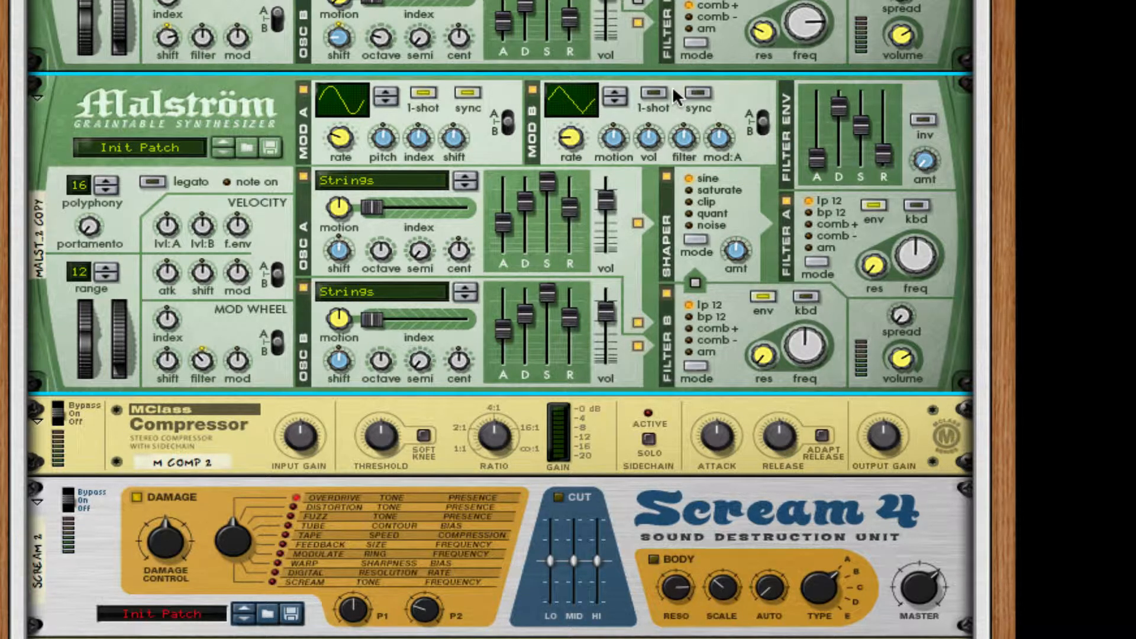
pyautogui.click(655, 91)
pyautogui.click(707, 90)
# - Turn on the second Malström's shaper in saturate mode with a lower amount, and set filter B to AM with higher frequency and resonance
pyautogui.moveTo(730, 247); pyautogui.dragTo(734, 257)
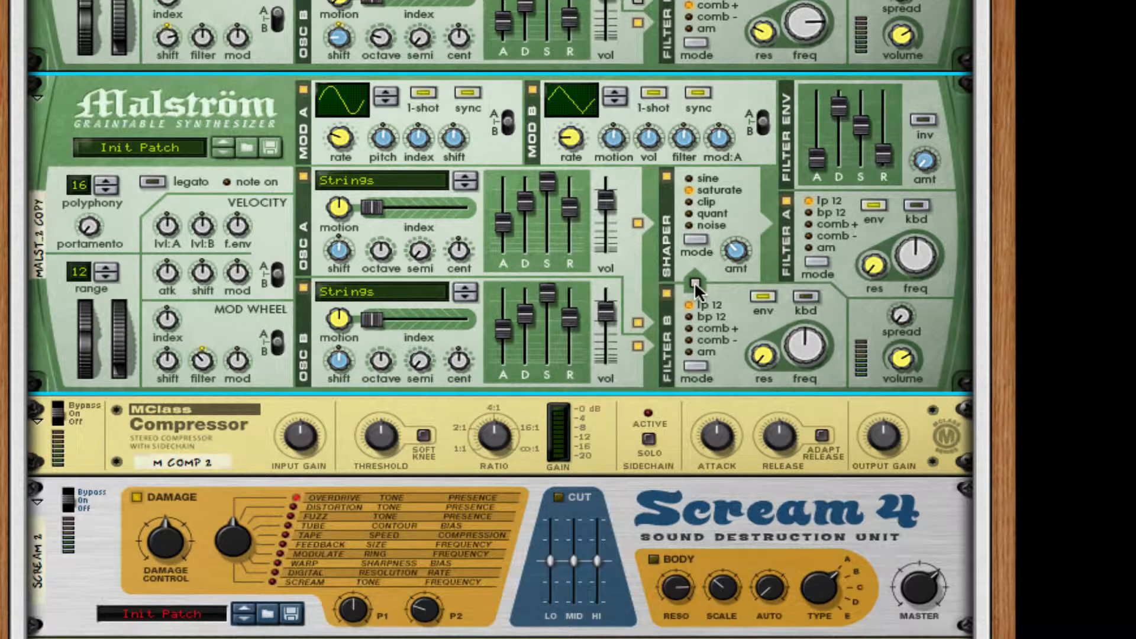
pyautogui.moveTo(791, 357); pyautogui.dragTo(764, 335)
pyautogui.click(688, 350)
# - Turn on keyboard tracking, set filter A to AM with higher frequency and resonance, and increase the second Malström's output spread
pyautogui.click(919, 205)
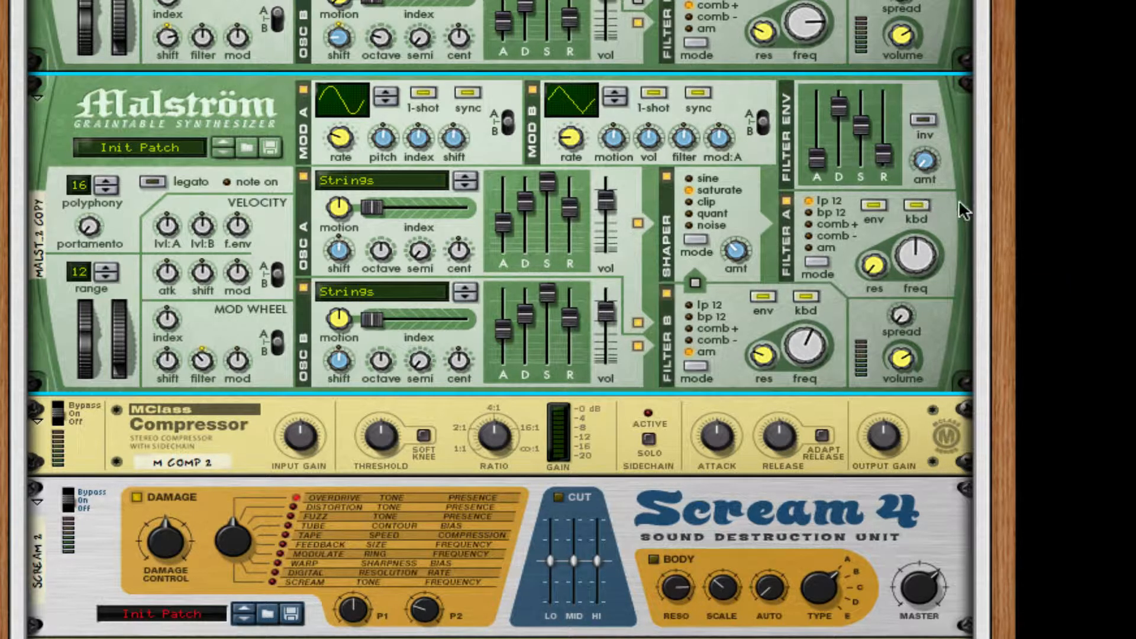
pyautogui.click(810, 247)
pyautogui.moveTo(911, 264); pyautogui.dragTo(883, 244)
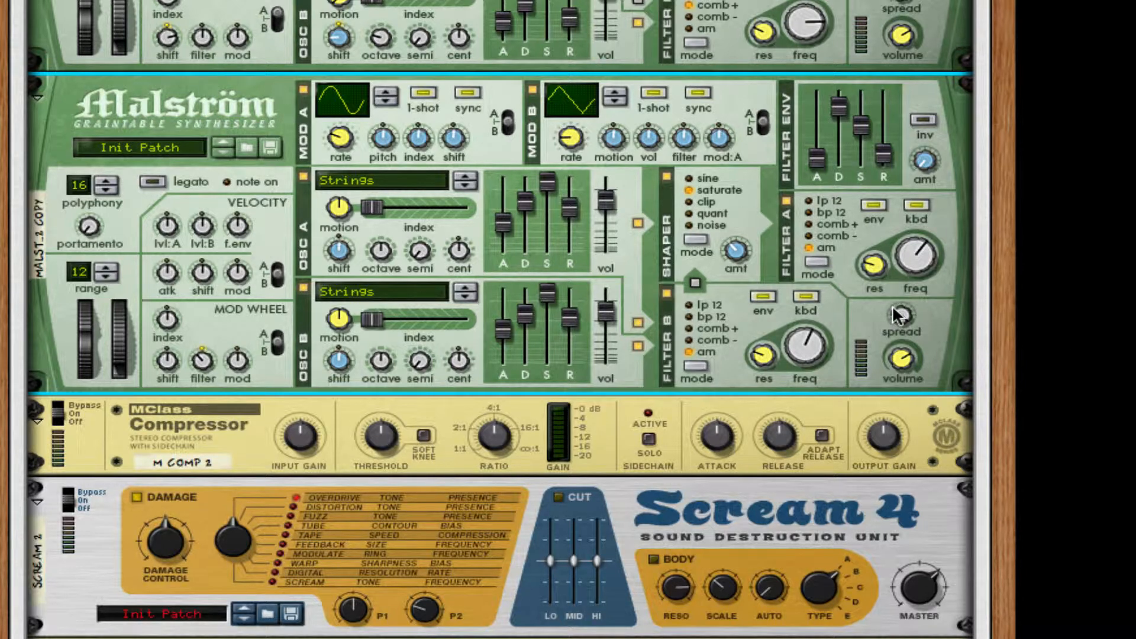
pyautogui.moveTo(899, 315); pyautogui.dragTo(899, 299)
# - On the rack's rear, cable the effects chain's output to the Combinator's input from its devices
pyautogui.scroll(-3, 896, 317)
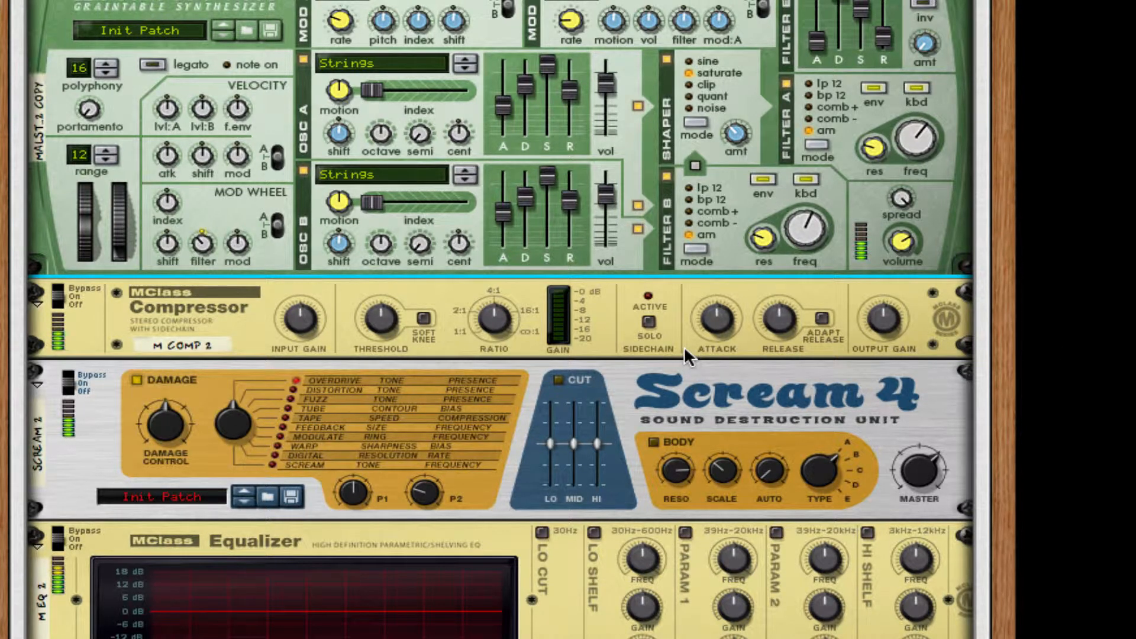
pyautogui.press('Tab')
pyautogui.scroll(-1, 683, 349)
pyautogui.moveTo(357, 634); pyautogui.dragTo(719, 96)
pyautogui.press('Tab')
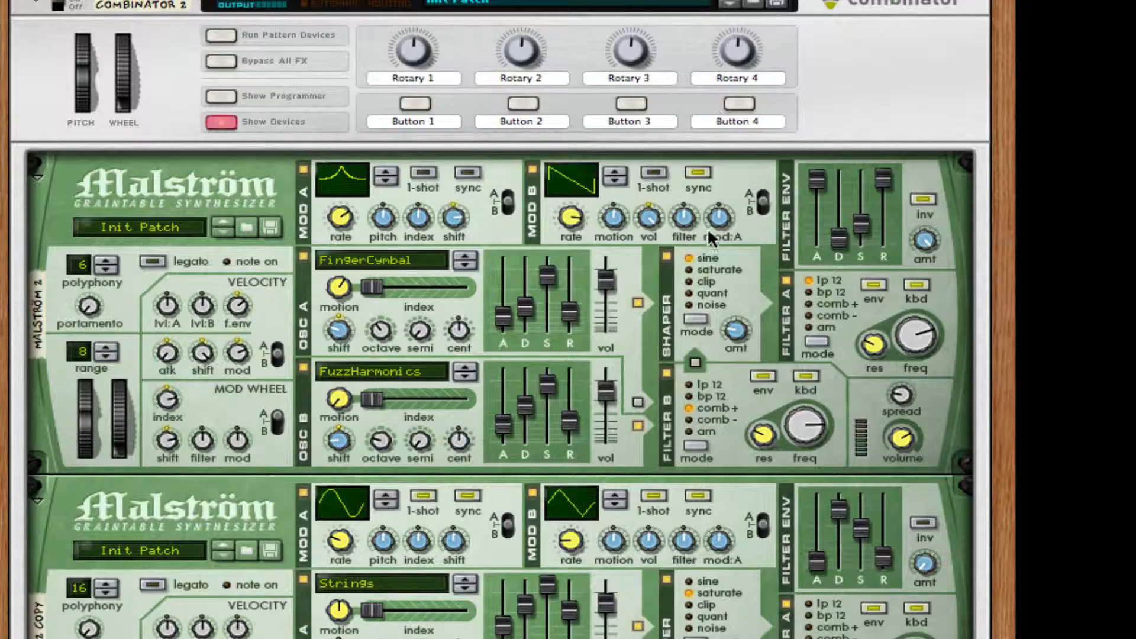
# - Select the Scream 4 distortion unit below the compressor
pyautogui.scroll(-1, 697, 261)
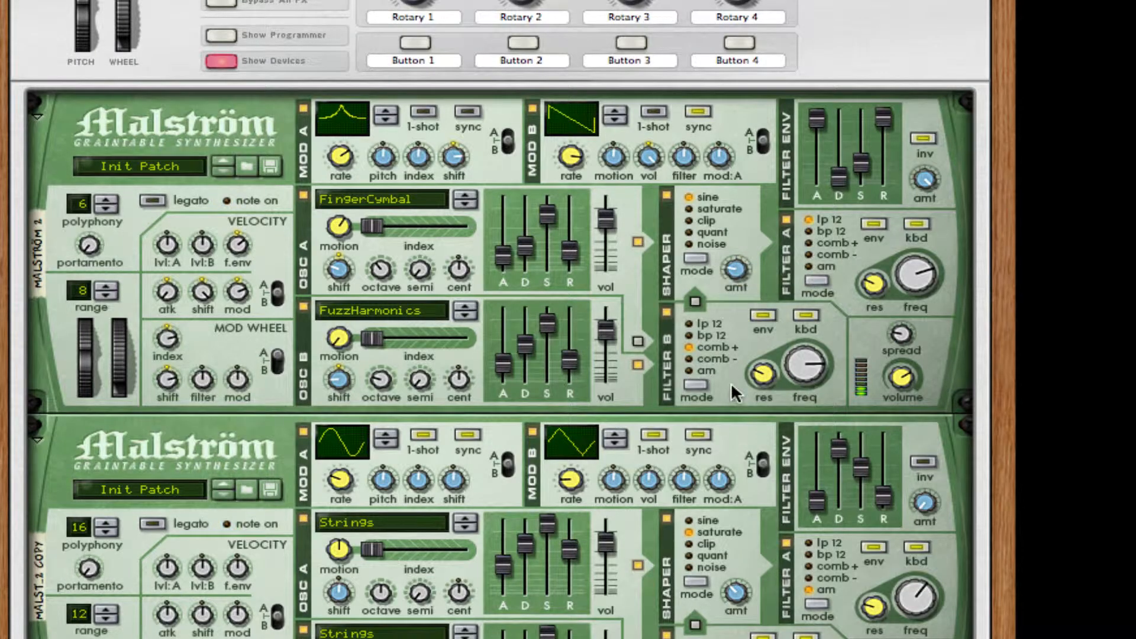
pyautogui.scroll(-2, 730, 382)
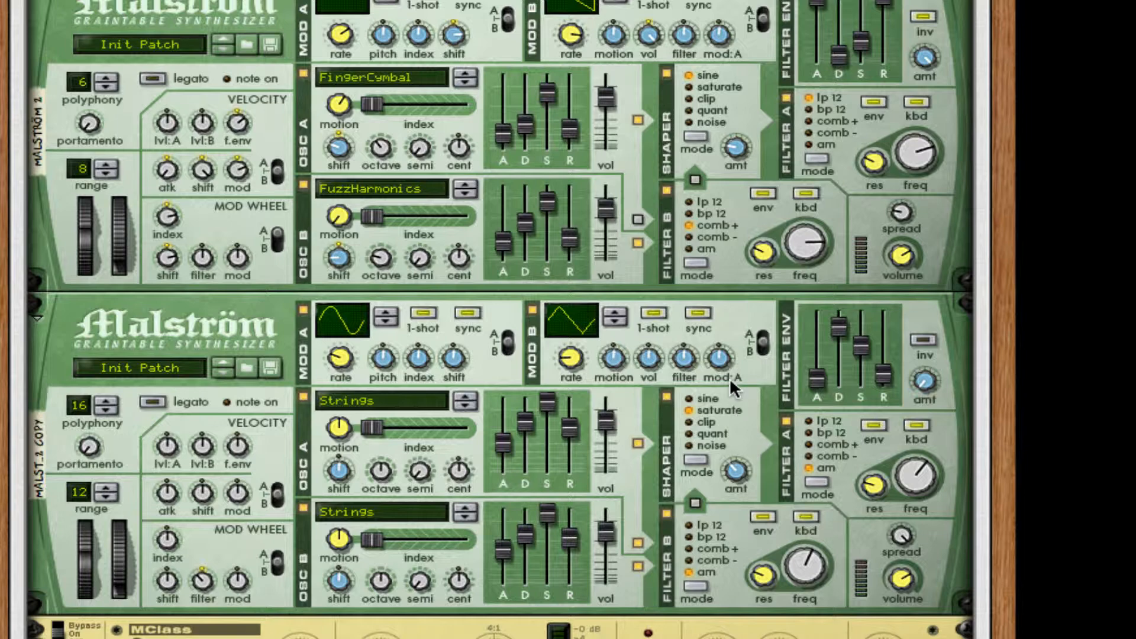
pyautogui.scroll(-3, 811, 370)
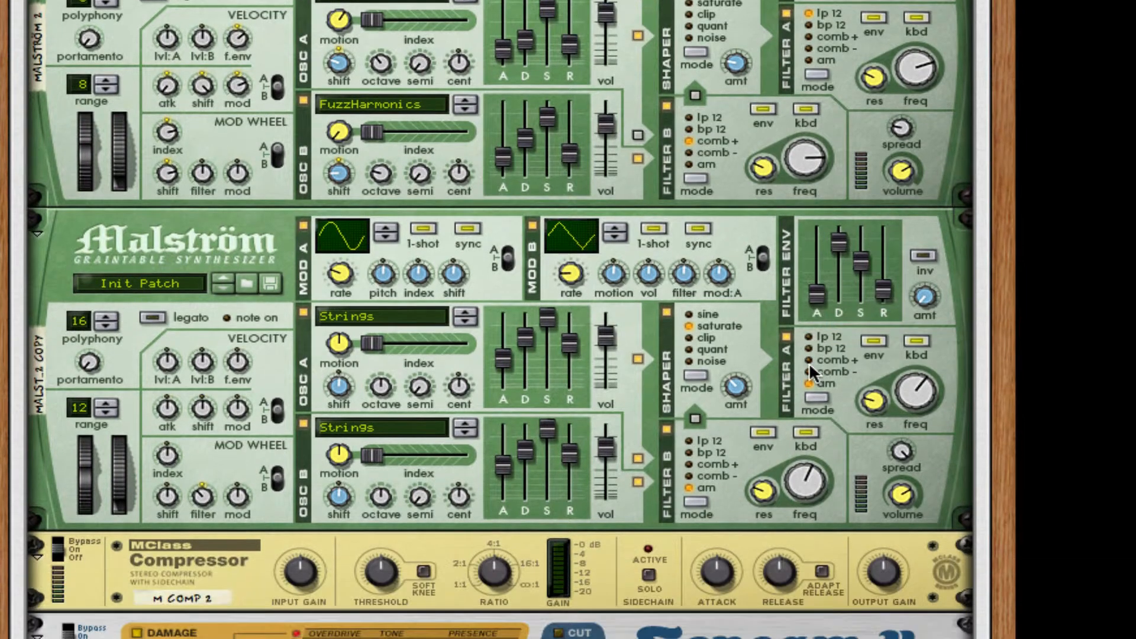
pyautogui.click(69, 631)
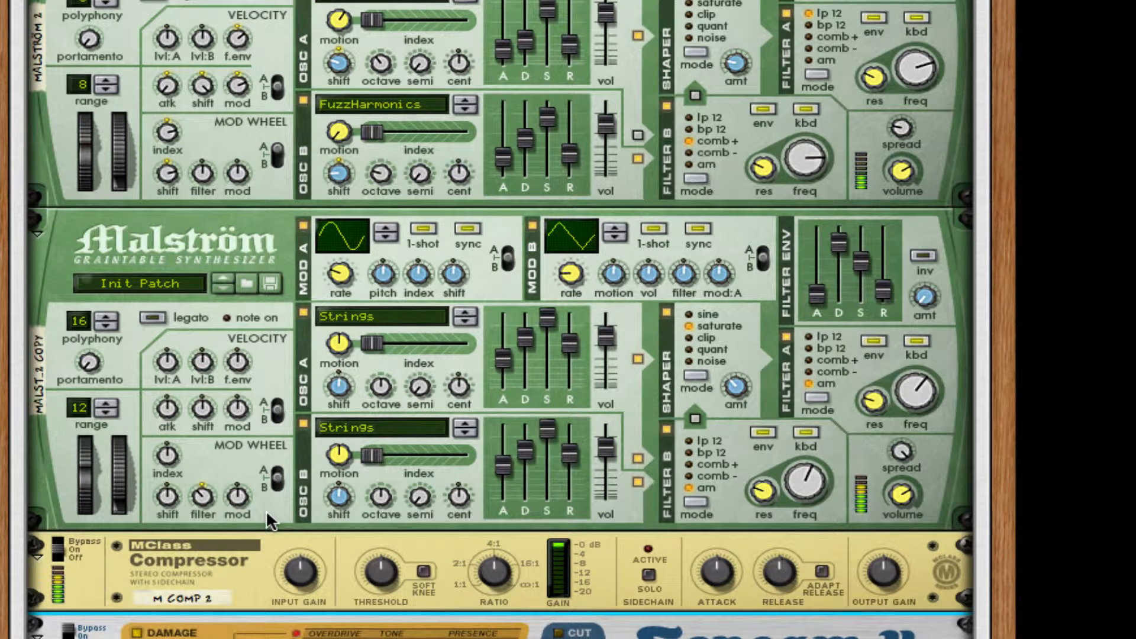
# - Examine the rear cabling from the Combinator through both Malströms, the compressor, Scream 4 and the equalizer
pyautogui.press('Tab')
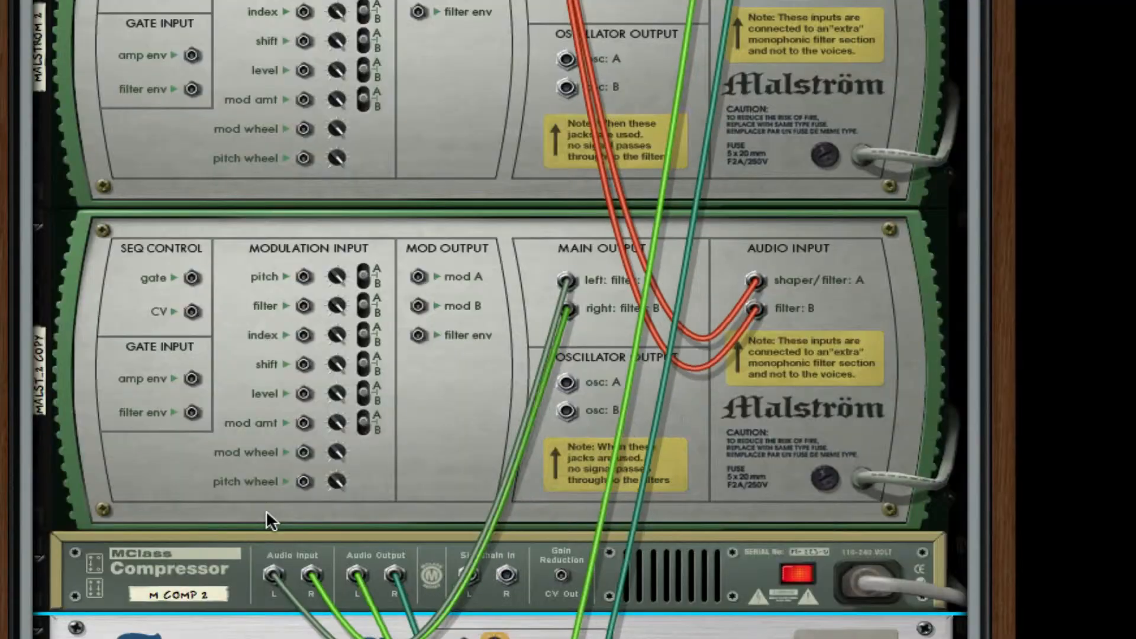
pyautogui.scroll(10, 335, 513)
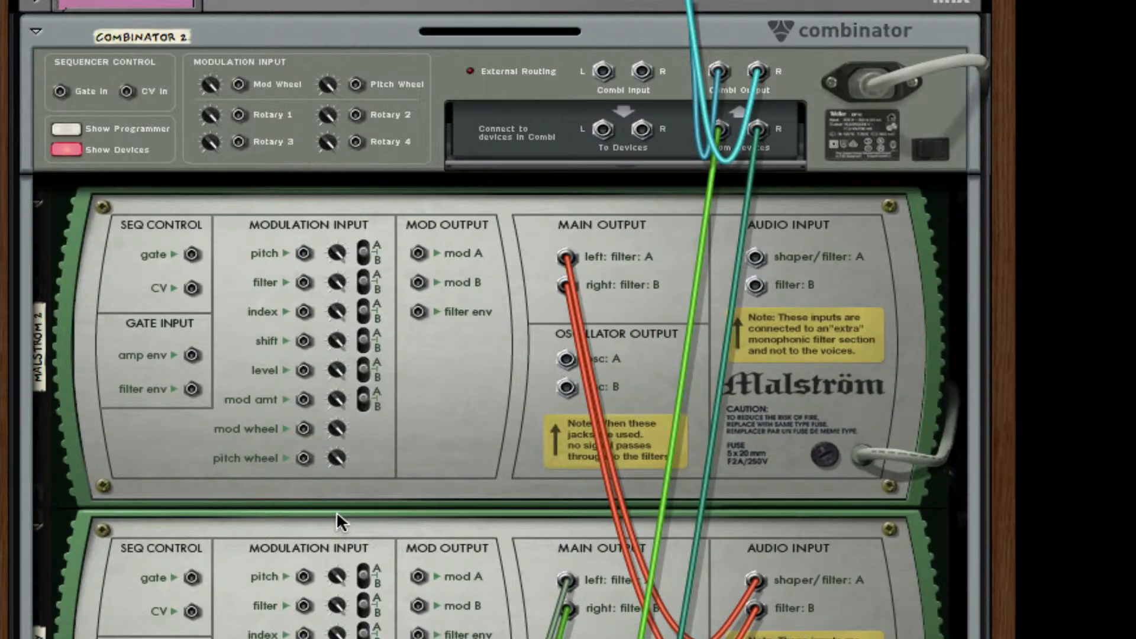
pyautogui.scroll(-10, 336, 512)
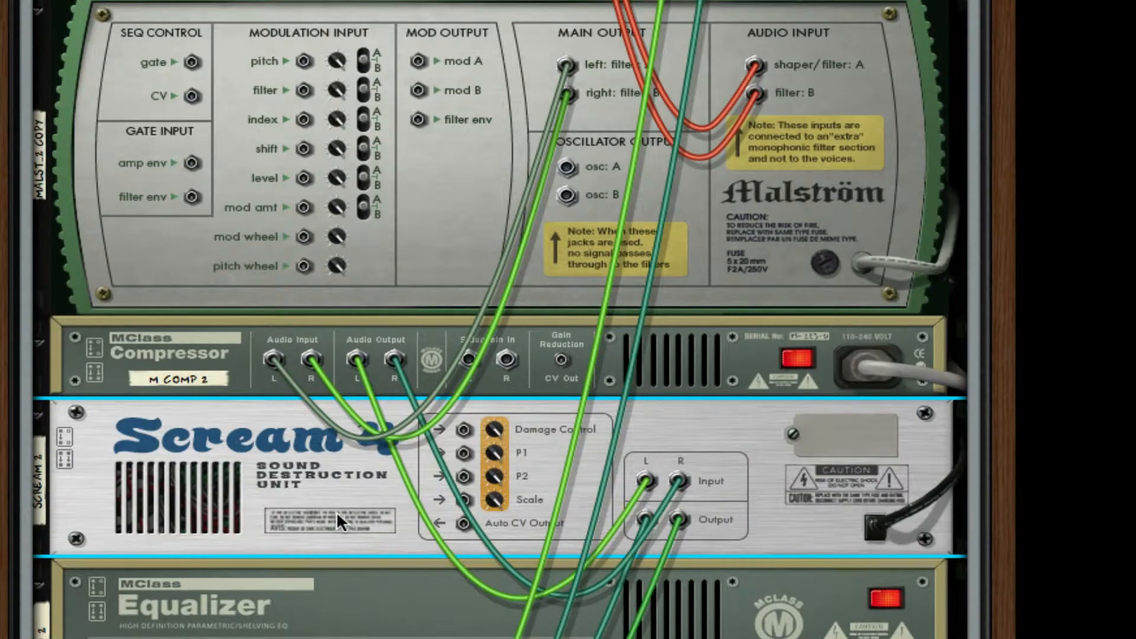
pyautogui.scroll(-4, 336, 510)
pyautogui.scroll(8, 336, 510)
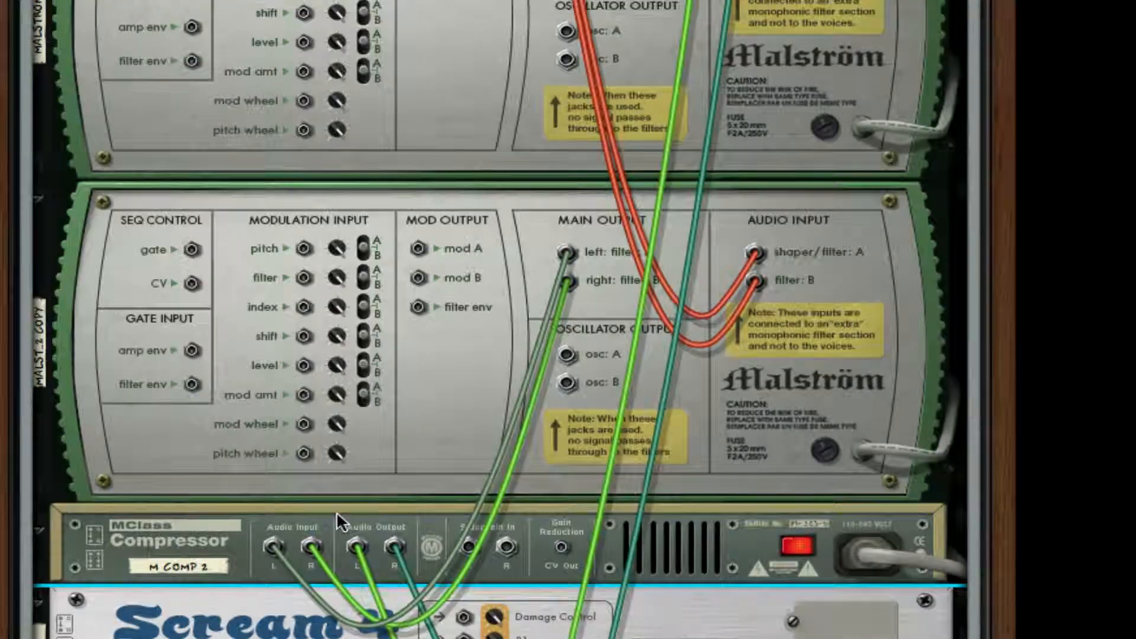
pyautogui.press('Tab')
# - Invert the second Malström's filter envelope, set its decay to 61 with higher sustain and release, and turn off the shaper
pyautogui.scroll(6, 336, 510)
pyautogui.scroll(-1, 337, 514)
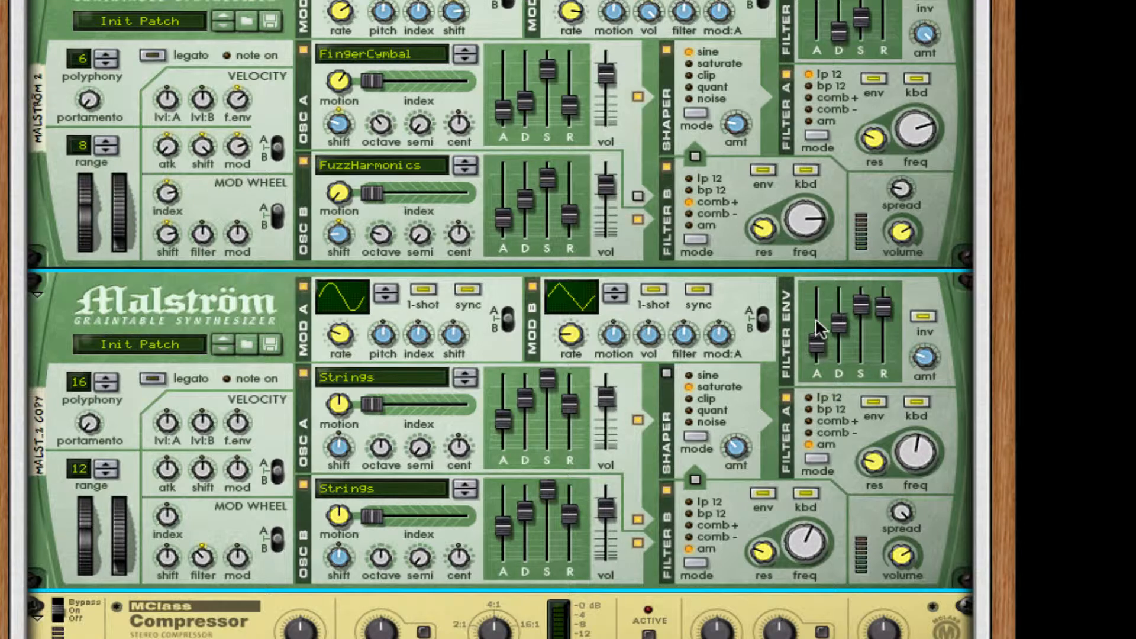
pyautogui.moveTo(815, 319)
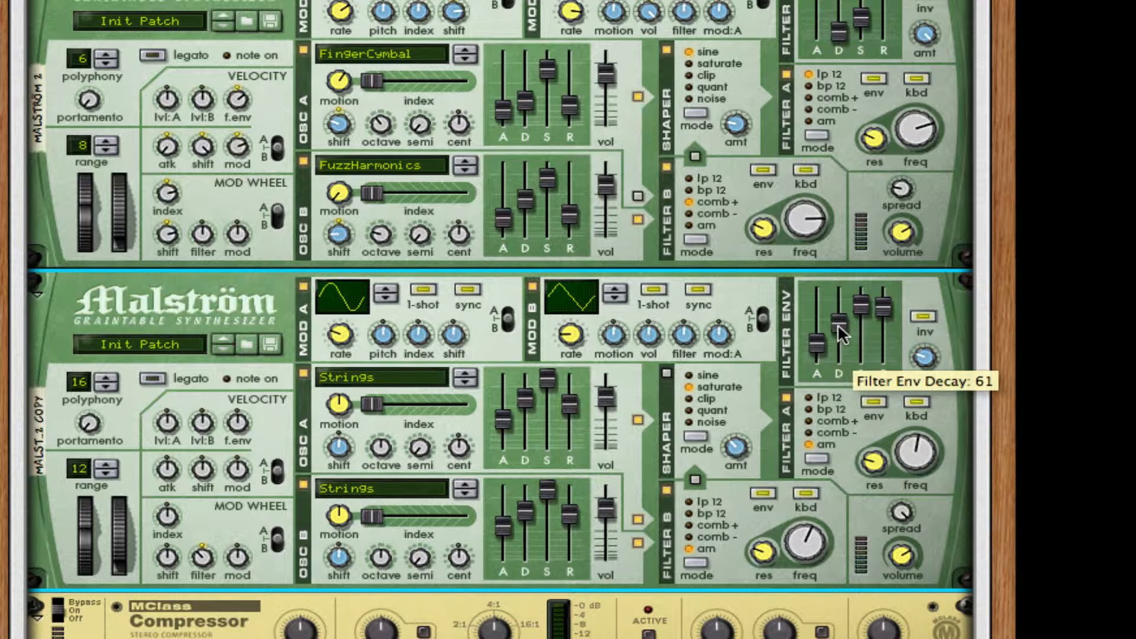
pyautogui.moveTo(861, 310)
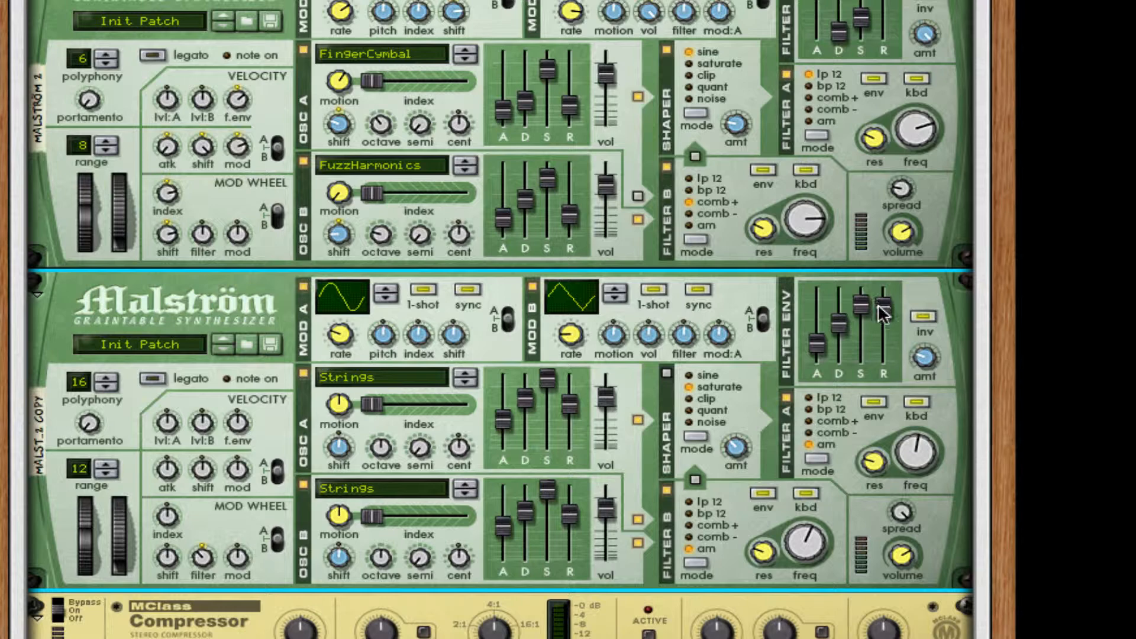
pyautogui.scroll(3, 870, 412)
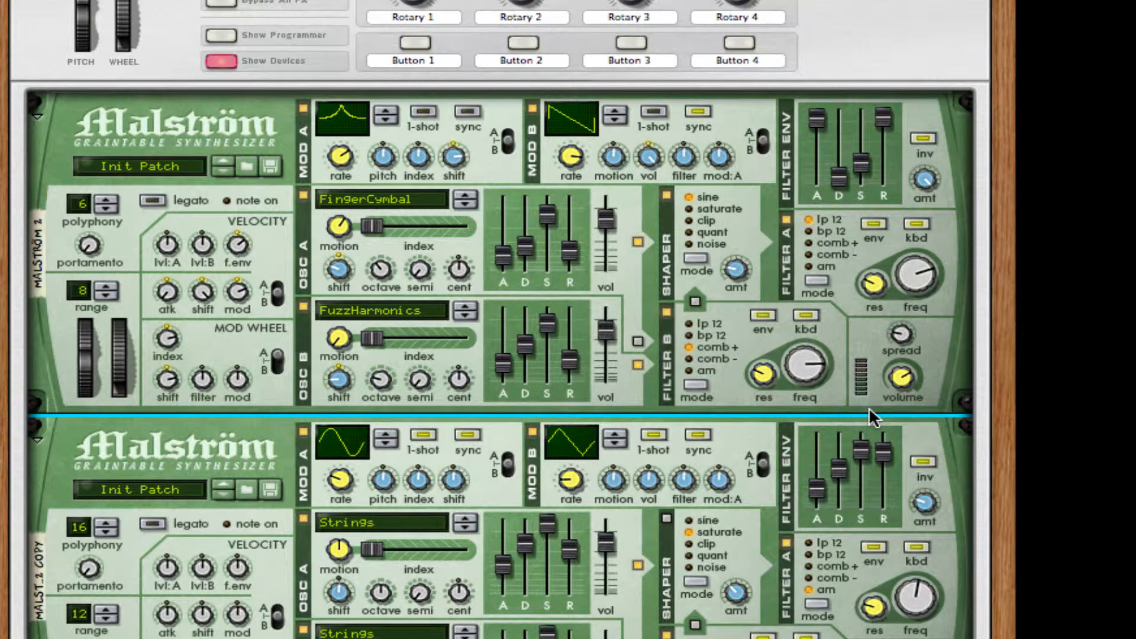
pyautogui.scroll(-3, 868, 414)
pyautogui.scroll(-2, 873, 416)
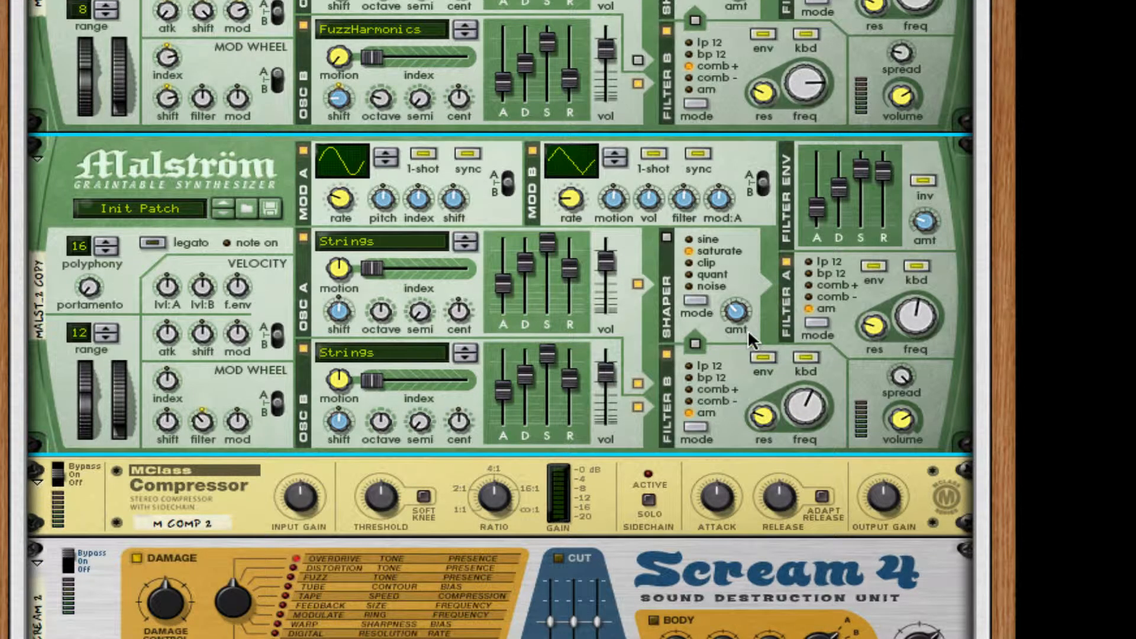
# - Raise the compressor's ratio, input gain, release and output gain, and lower its threshold and attack
pyautogui.scroll(-1, 748, 338)
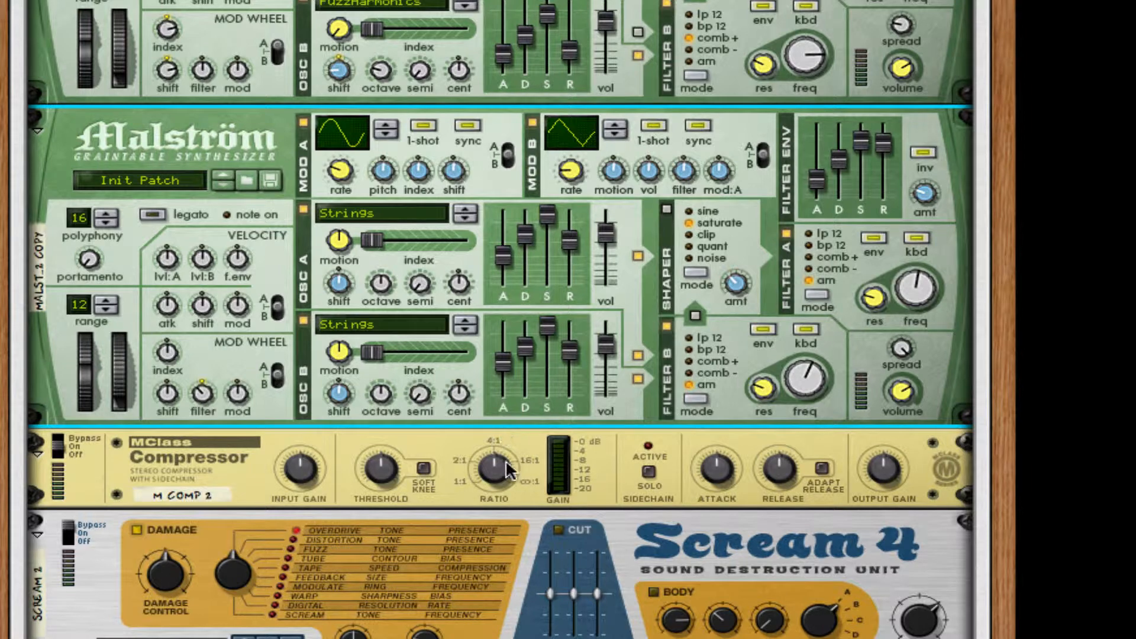
pyautogui.scroll(-4, 509, 449)
pyautogui.moveTo(501, 331)
pyautogui.mouseDown()
pyautogui.moveTo(497, 352)
pyautogui.moveTo(497, 334)
pyautogui.mouseUp()
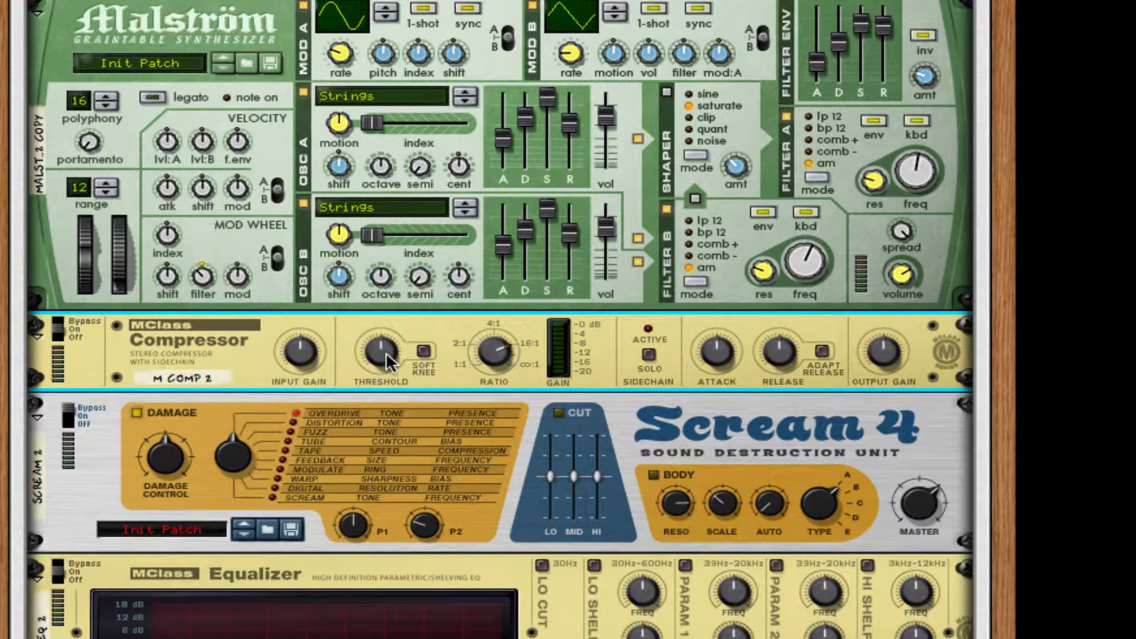
pyautogui.moveTo(386, 353); pyautogui.dragTo(383, 372)
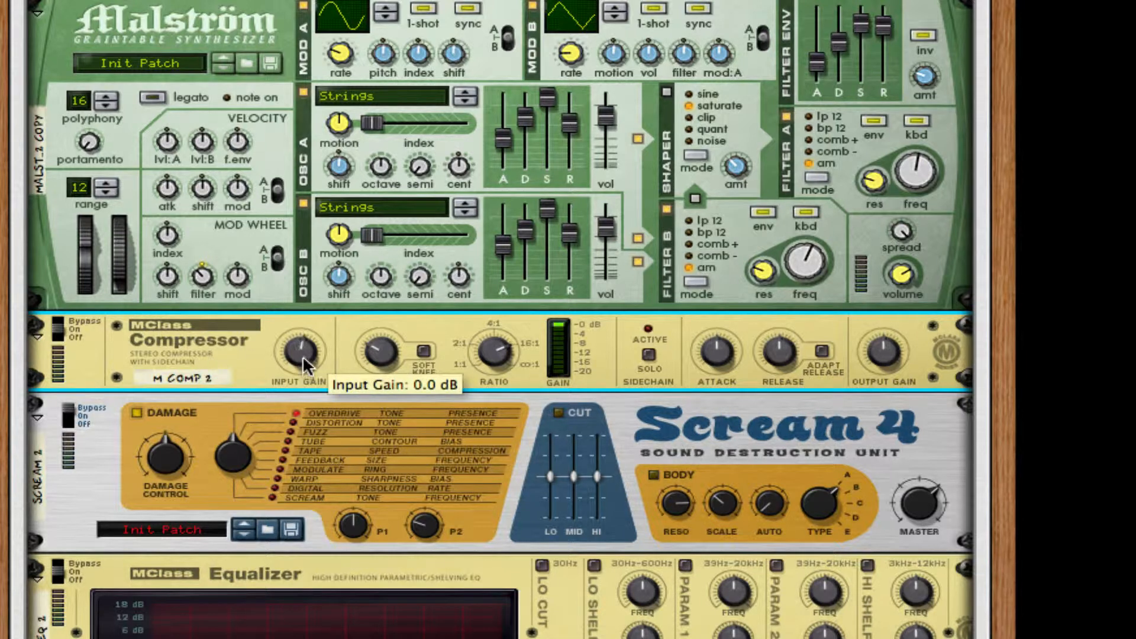
pyautogui.moveTo(303, 355); pyautogui.dragTo(309, 354)
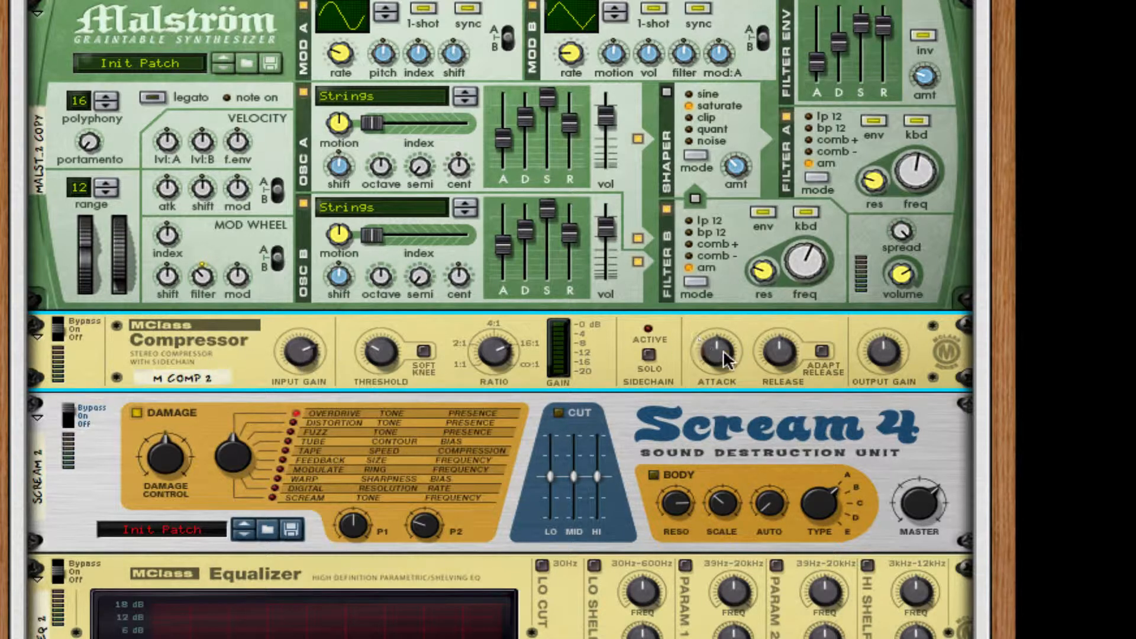
pyautogui.moveTo(723, 350); pyautogui.dragTo(872, 329)
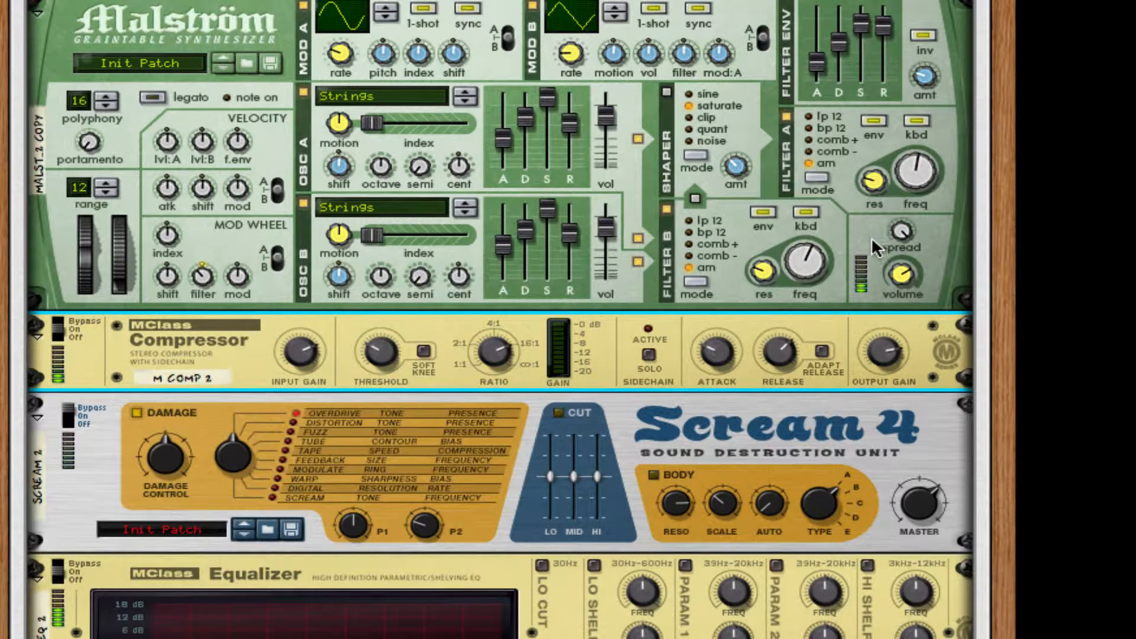
# - Set the second Malström's master level to 94 and the first Malström's to 108
pyautogui.moveTo(900, 275); pyautogui.dragTo(867, 262)
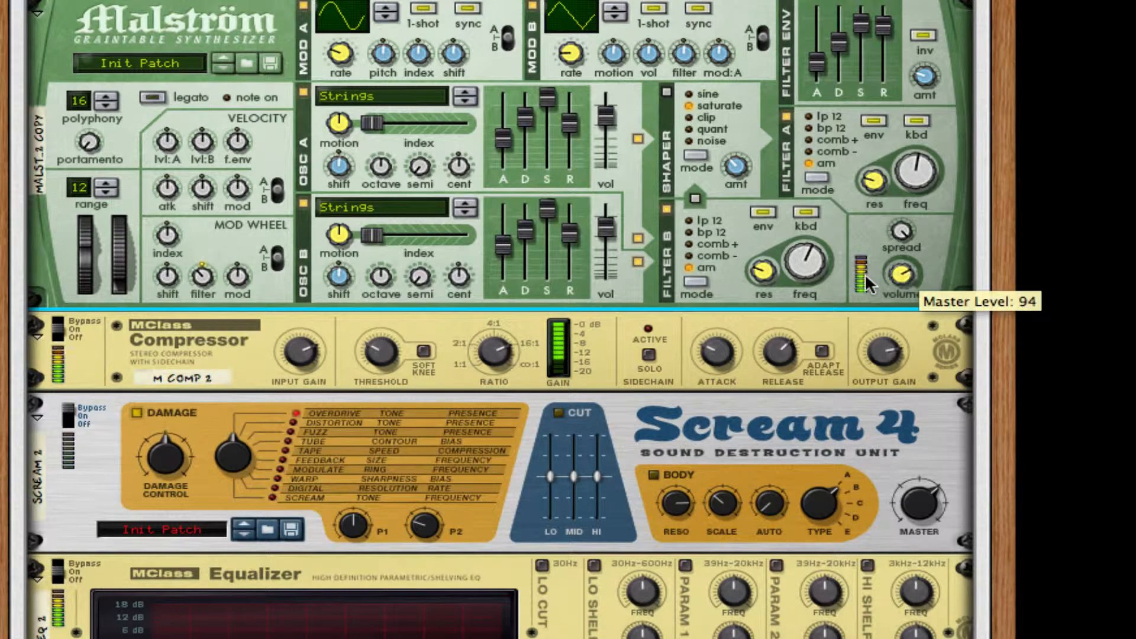
pyautogui.scroll(6, 887, 290)
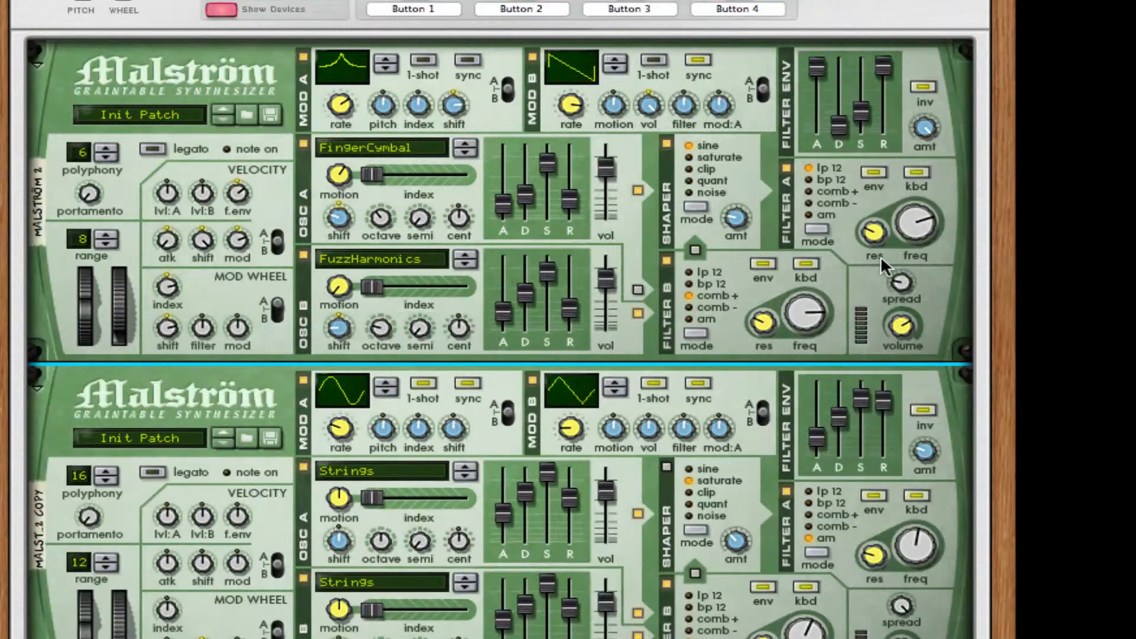
pyautogui.moveTo(899, 321)
pyautogui.mouseDown()
pyautogui.moveTo(894, 303)
pyautogui.moveTo(901, 326)
pyautogui.mouseUp()
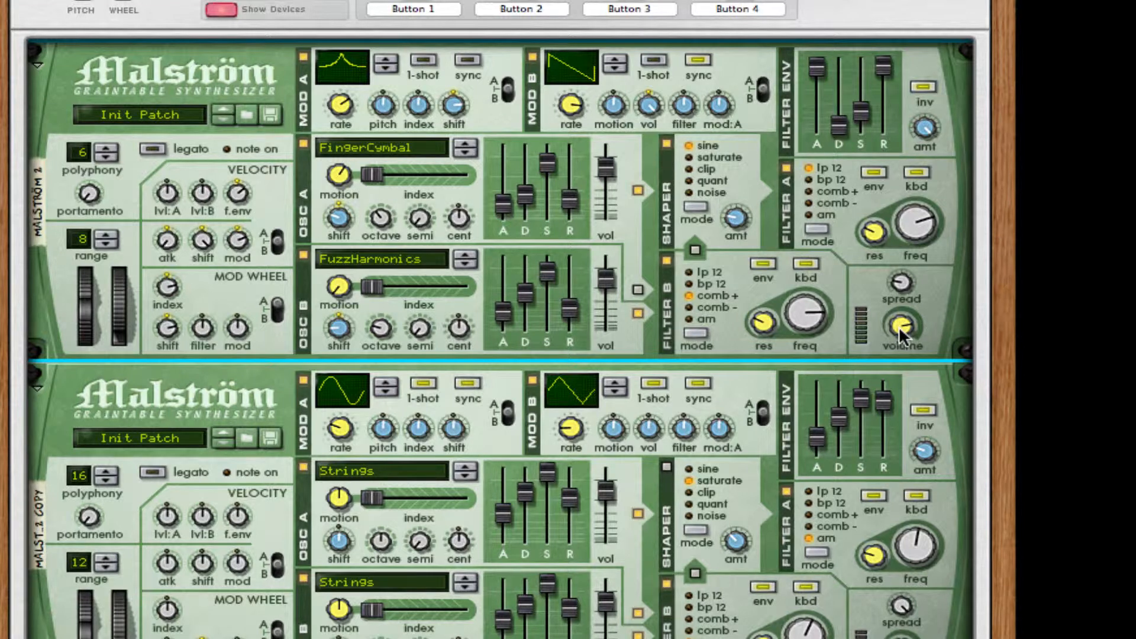
pyautogui.moveTo(899, 328); pyautogui.dragTo(899, 325)
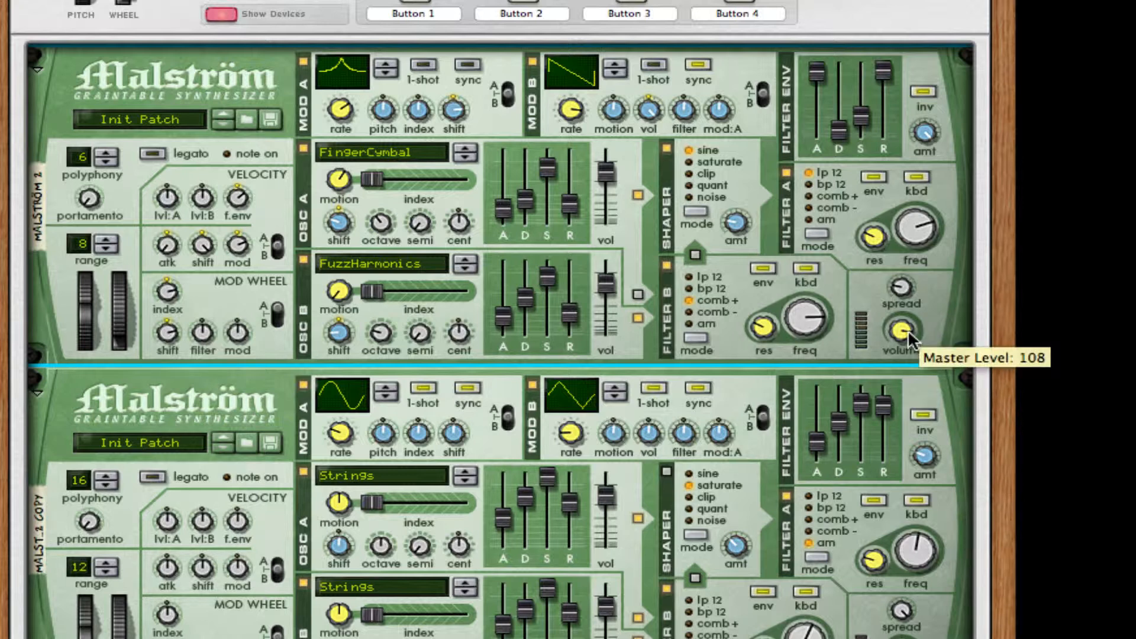
pyautogui.moveTo(908, 333); pyautogui.dragTo(908, 331)
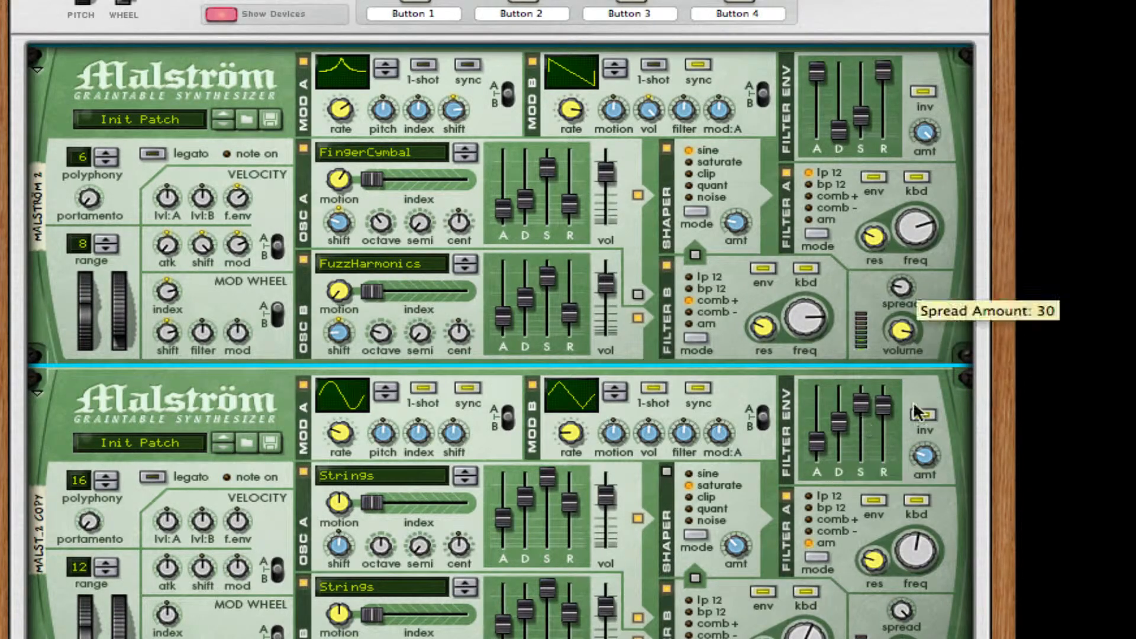
# - Set Scream 4's damage type to Tape with lower damage control, and raise P1 and P2 to maximum
pyautogui.scroll(-10, 889, 432)
pyautogui.scroll(4, 851, 414)
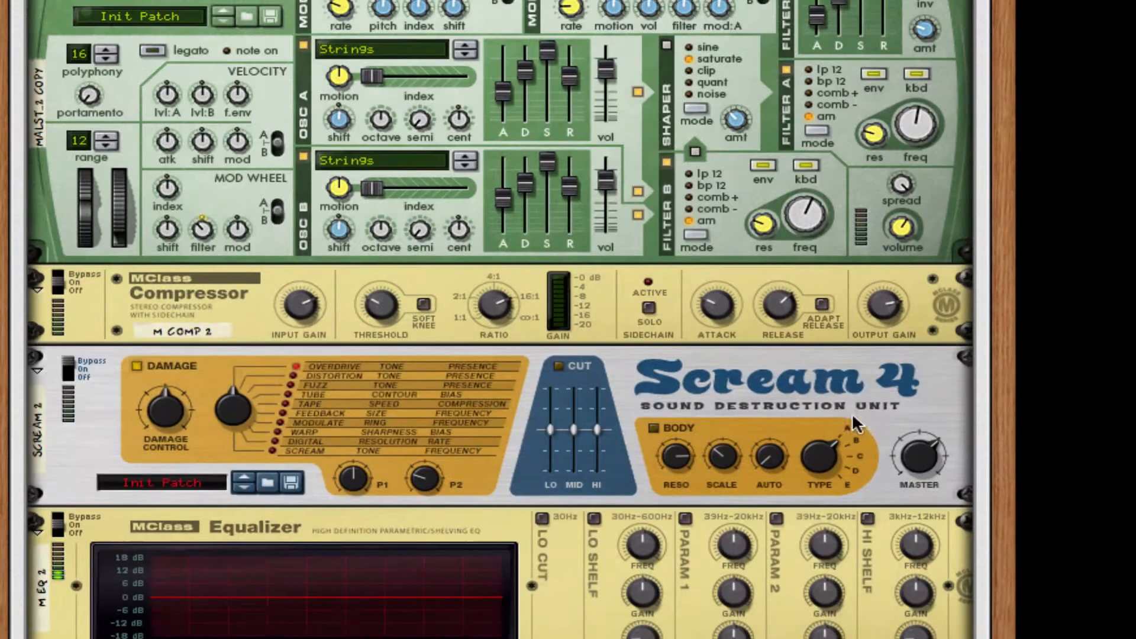
pyautogui.scroll(-1, 554, 382)
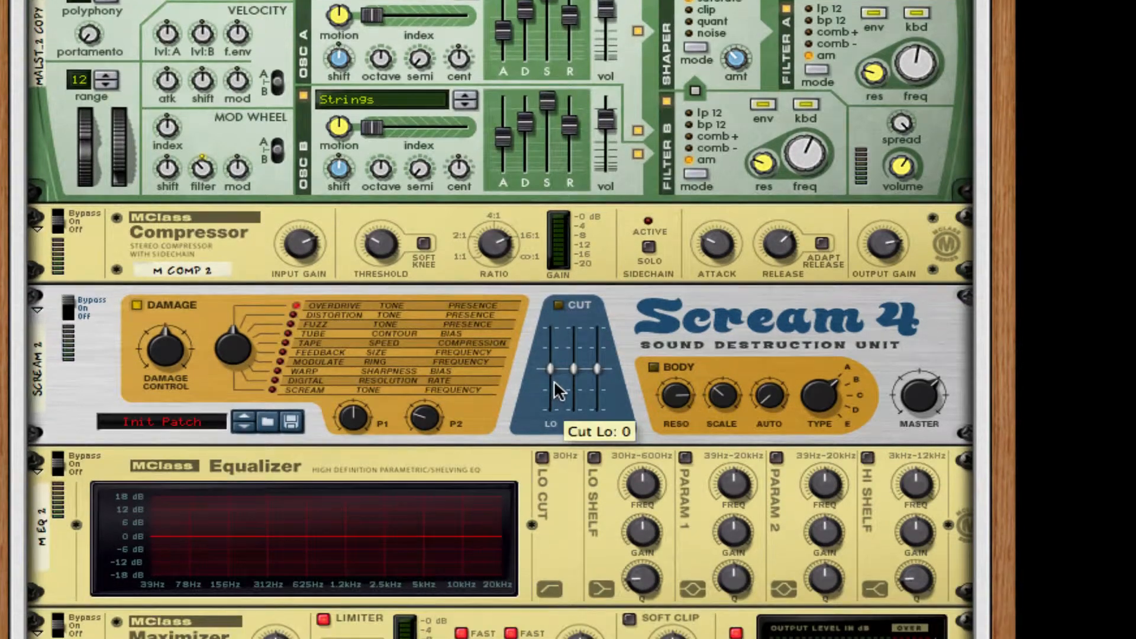
pyautogui.moveTo(231, 346); pyautogui.dragTo(175, 350)
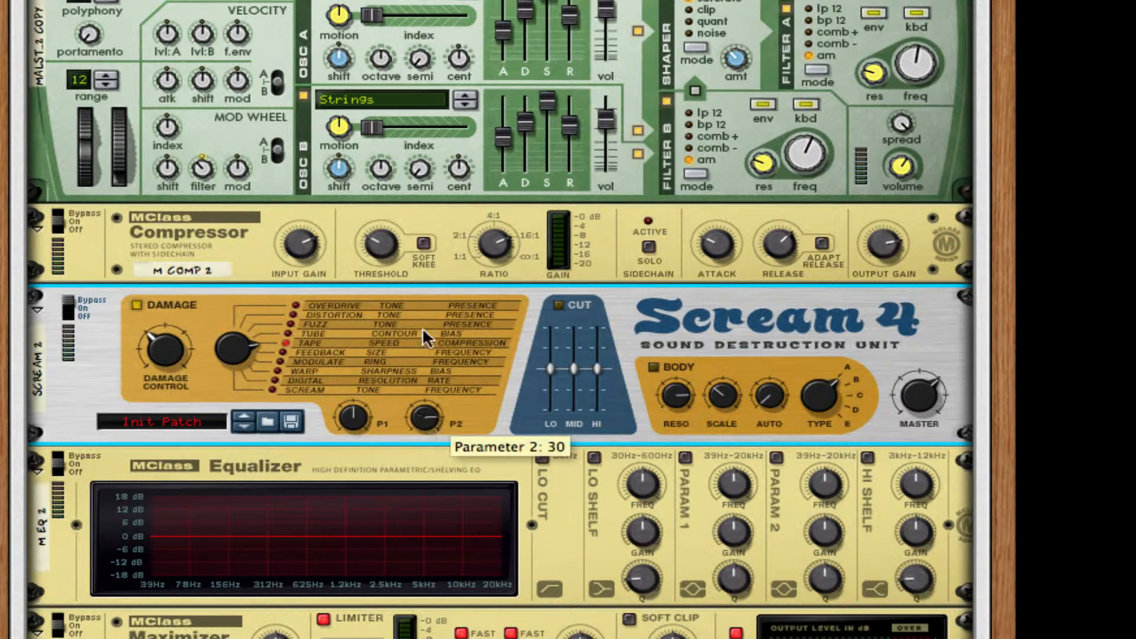
pyautogui.moveTo(336, 426); pyautogui.dragTo(371, 245)
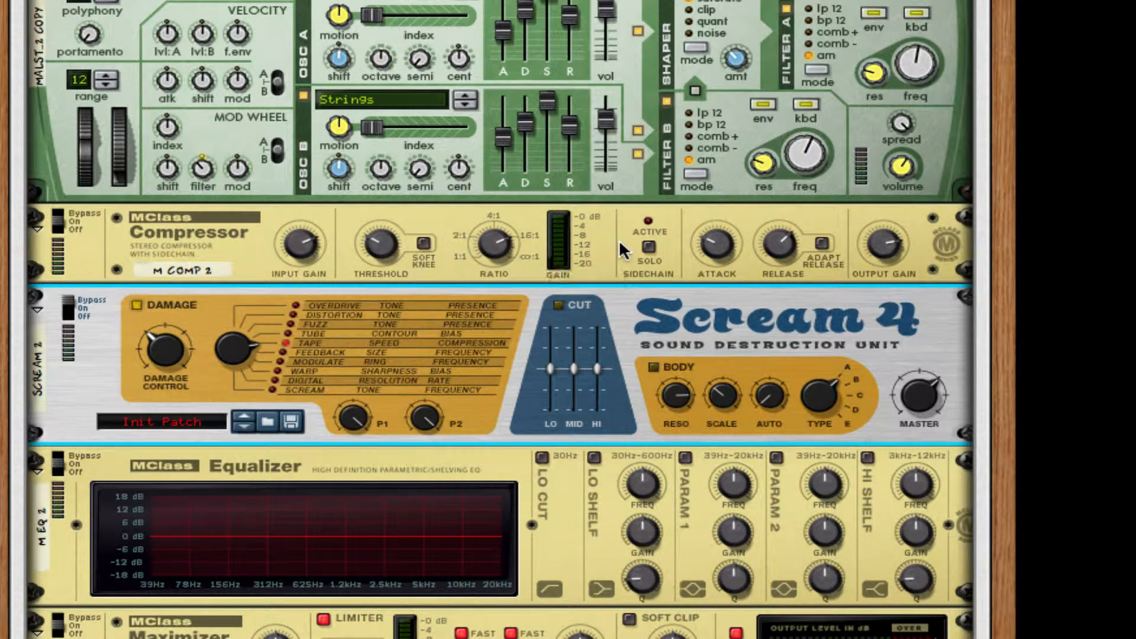
# - Enable the equalizer's Lo Cut and Param 1, cutting Param 1 to minimum gain near 200 Hz with a Q of 7.5
pyautogui.scroll(-4, 655, 340)
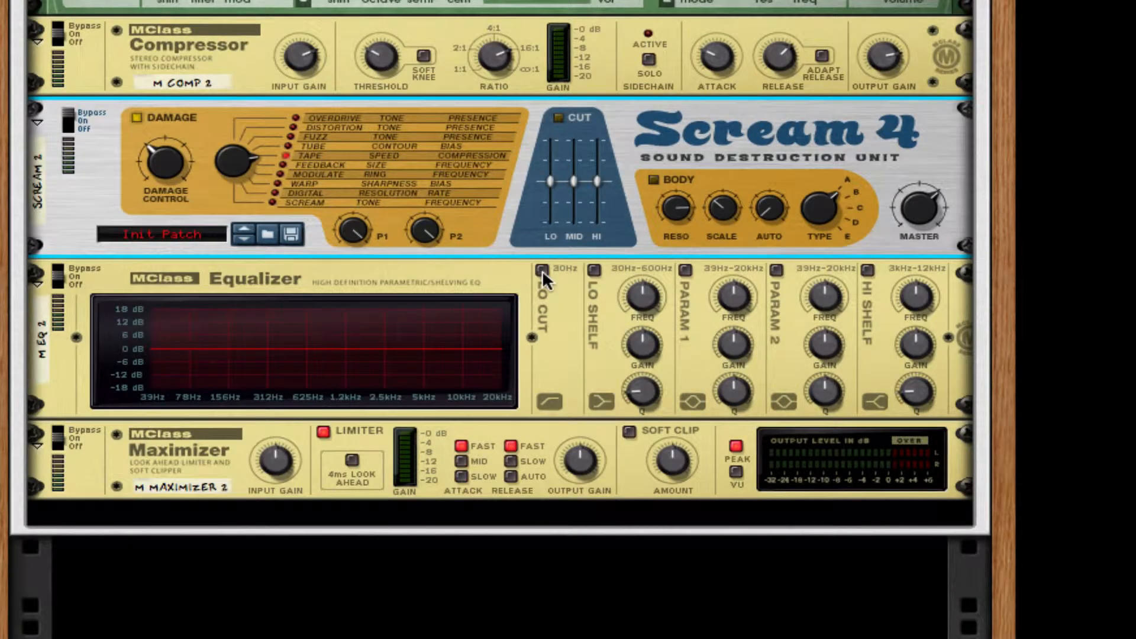
pyautogui.click(542, 269)
pyautogui.click(685, 269)
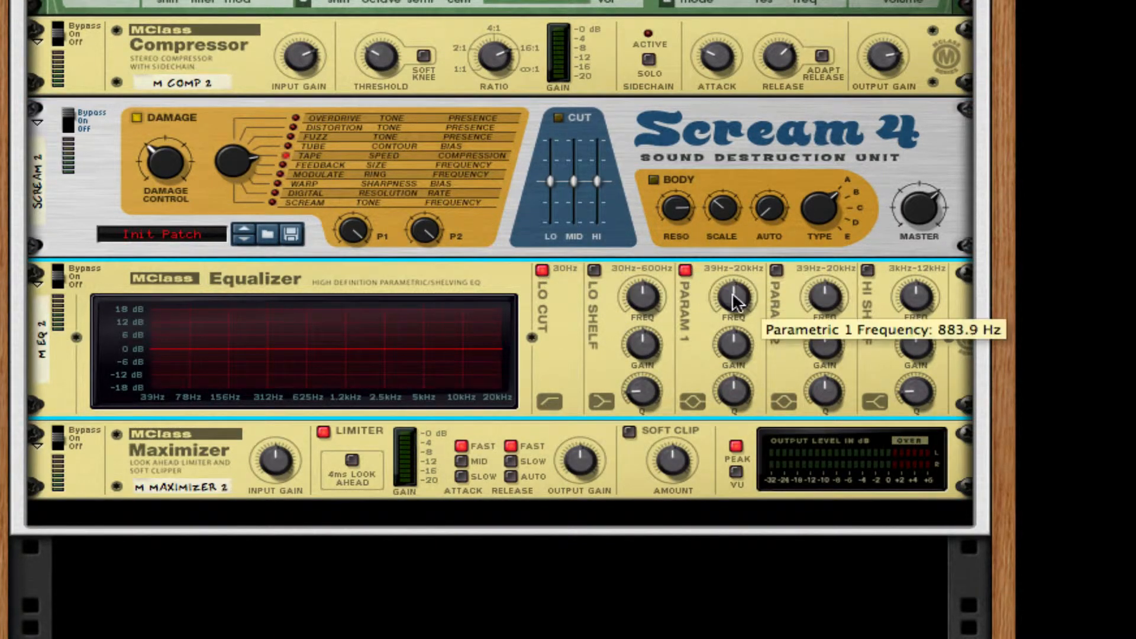
pyautogui.moveTo(733, 293); pyautogui.dragTo(734, 379)
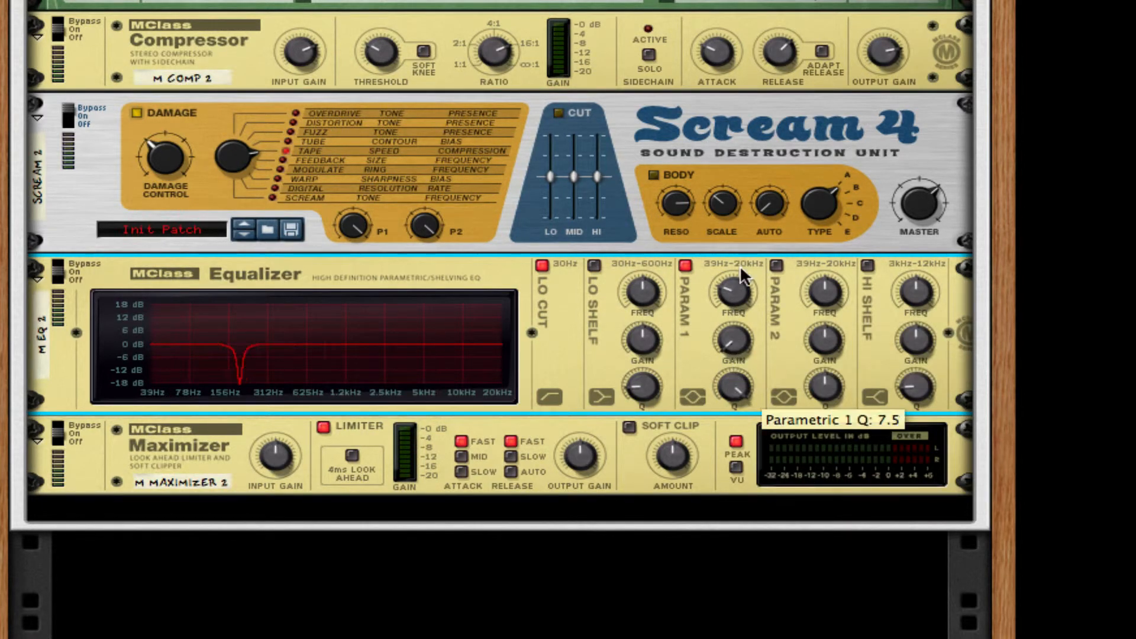
# - Enable the equalizer's Param 2 at 2.585 kHz with minimum gain and maximum Q
pyautogui.click(776, 265)
pyautogui.moveTo(826, 287); pyautogui.dragTo(831, 283)
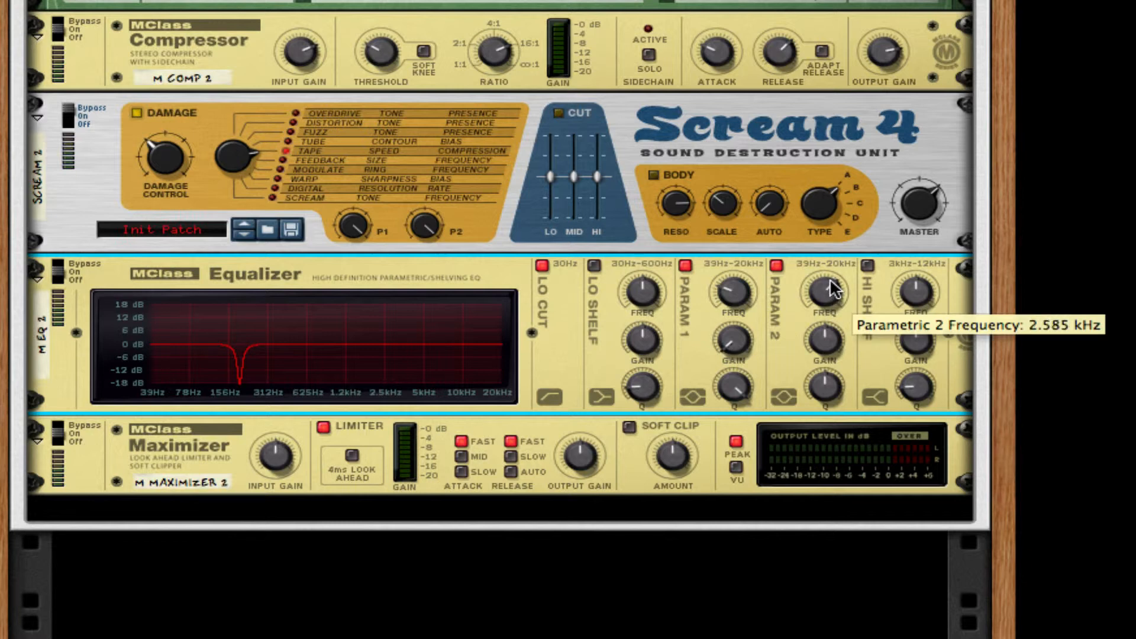
pyautogui.moveTo(824, 338); pyautogui.dragTo(835, 437)
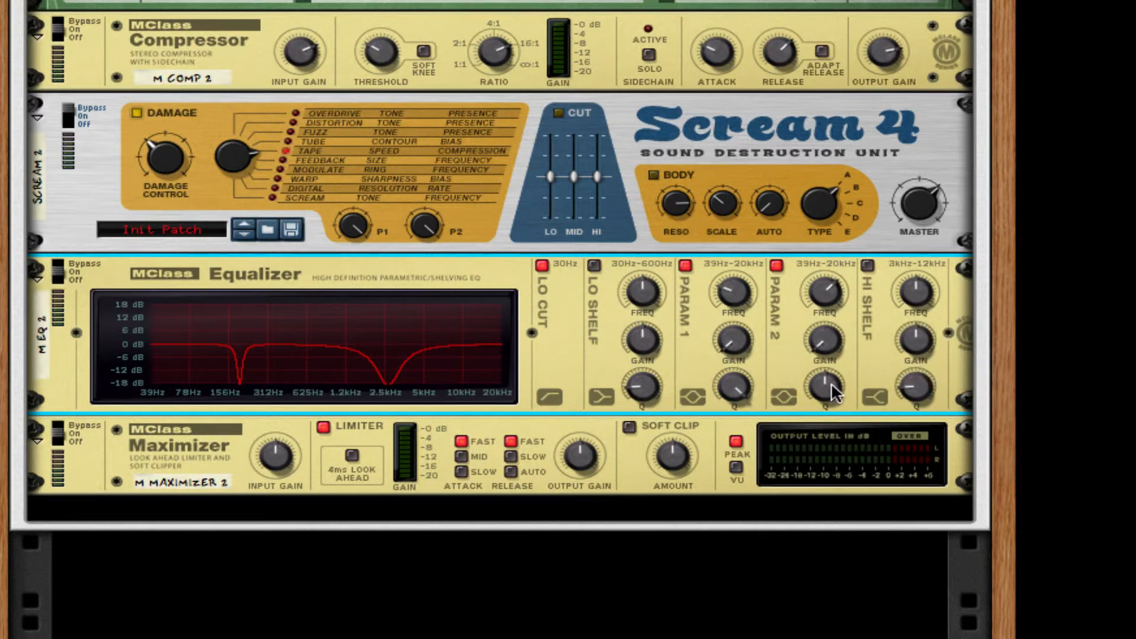
pyautogui.moveTo(824, 386); pyautogui.dragTo(825, 376)
# - Enable the equalizer's Hi Shelf with the lowest frequency, a raised gain and a Q of 0.50
pyautogui.click(868, 265)
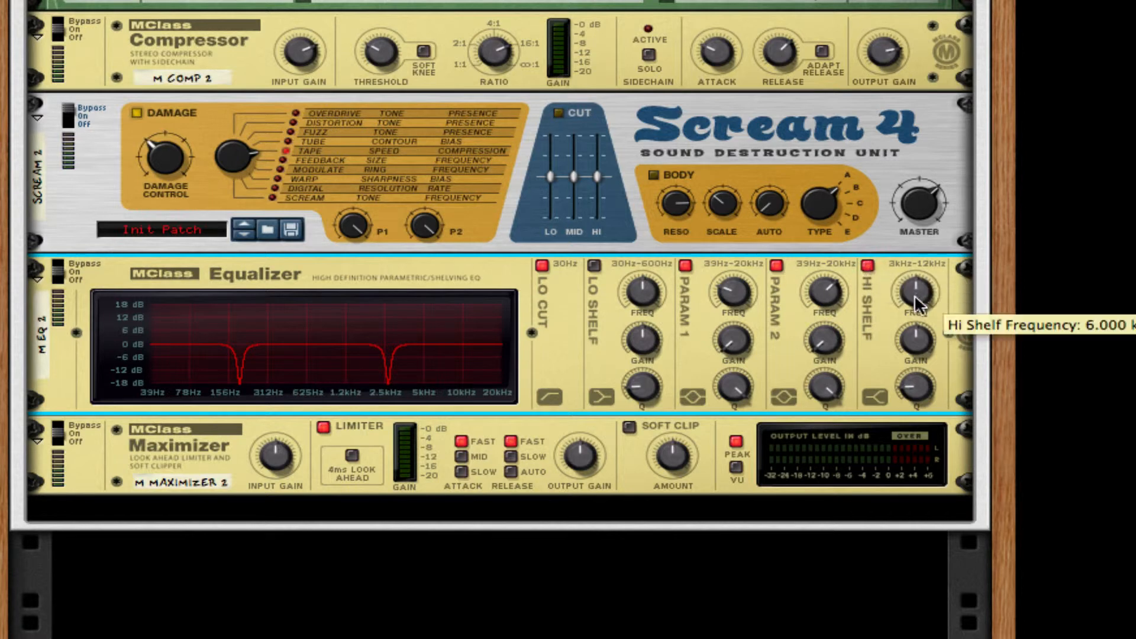
pyautogui.moveTo(914, 294); pyautogui.dragTo(926, 427)
pyautogui.moveTo(928, 336); pyautogui.dragTo(929, 336)
pyautogui.moveTo(913, 385); pyautogui.dragTo(929, 436)
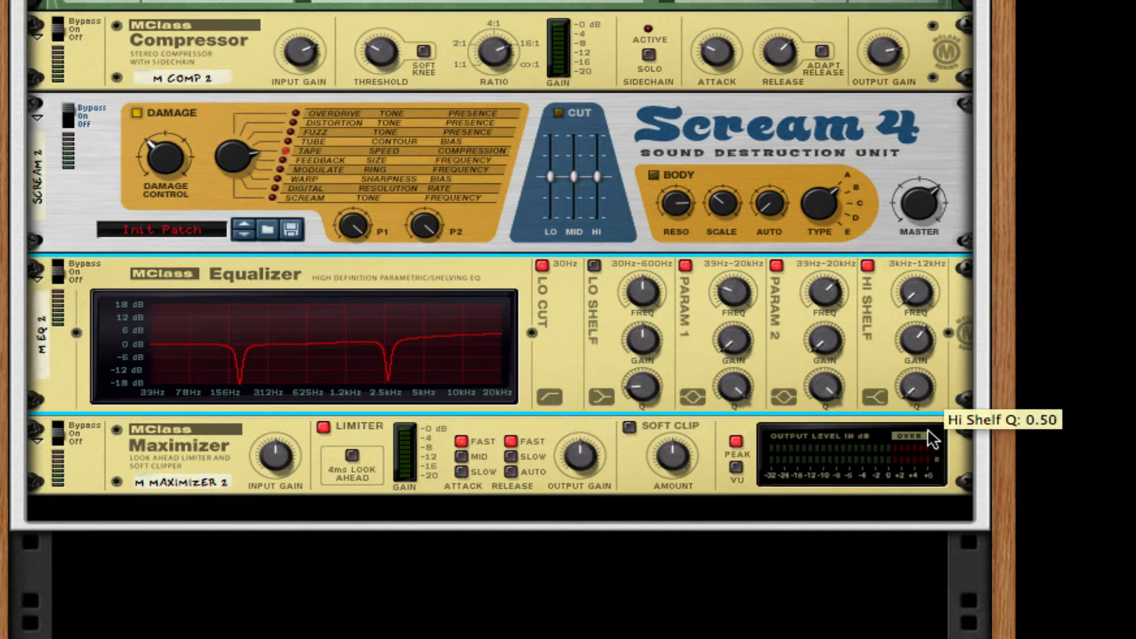
# - On the Maximizer, enable soft clip at maximum amount and the 4 ms look ahead, set release to Auto, and turn off the limiter
pyautogui.scroll(-2, 873, 319)
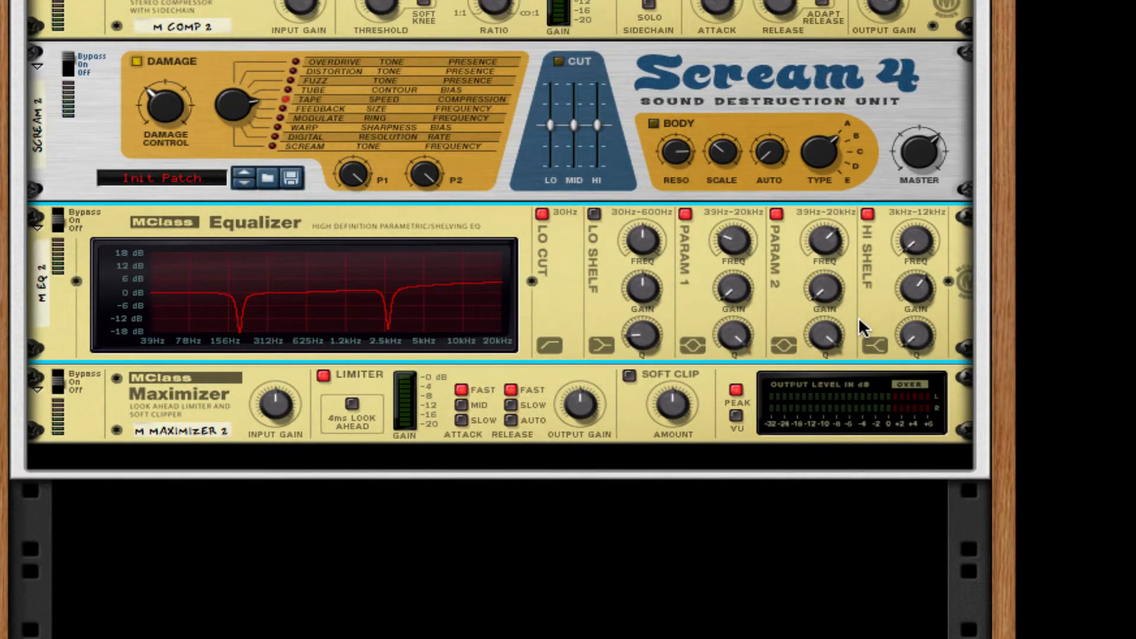
pyautogui.click(631, 376)
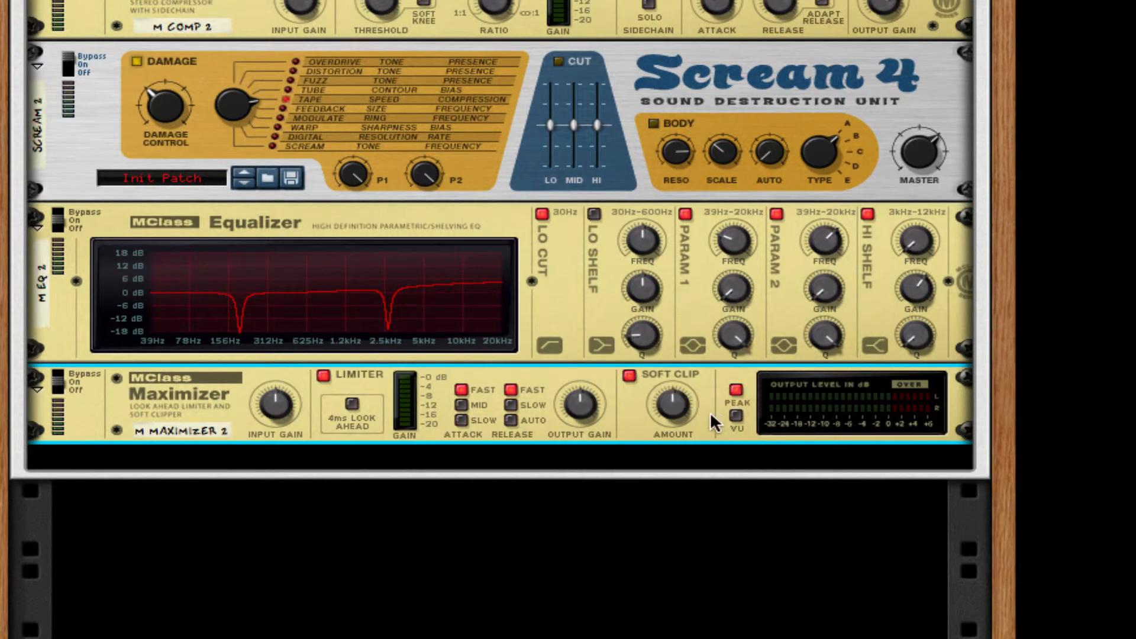
pyautogui.moveTo(686, 411); pyautogui.dragTo(697, 229)
pyautogui.click(352, 403)
pyautogui.click(323, 375)
# - Raise the Maximizer's output gain and set its input gain to 2.2 dB
pyautogui.moveTo(574, 415); pyautogui.dragTo(574, 396)
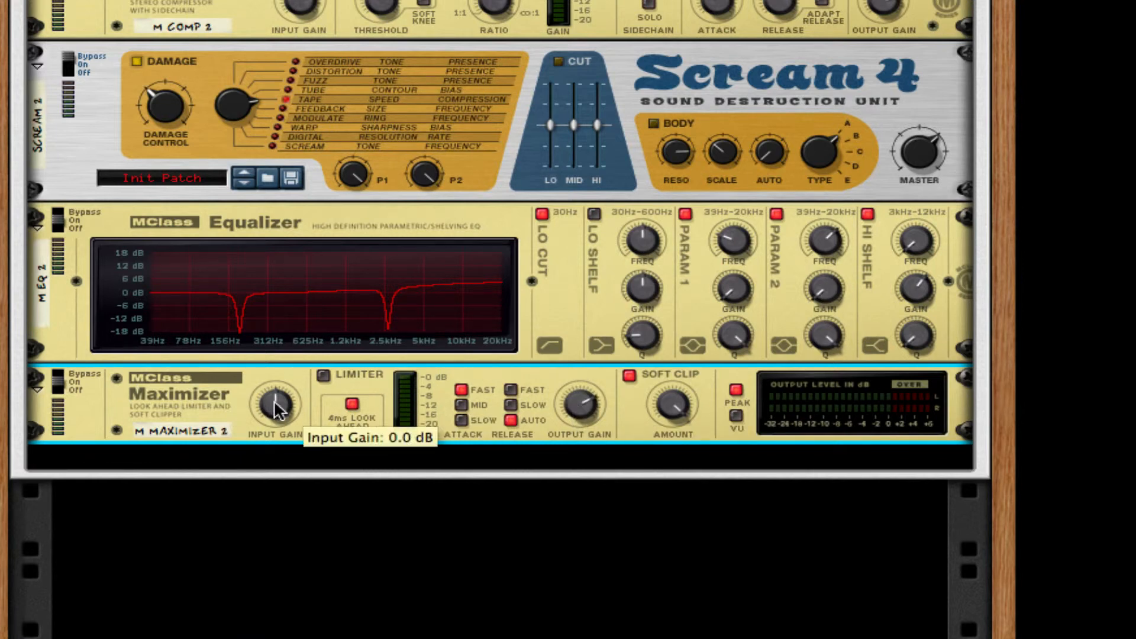
pyautogui.moveTo(276, 406); pyautogui.dragTo(283, 409)
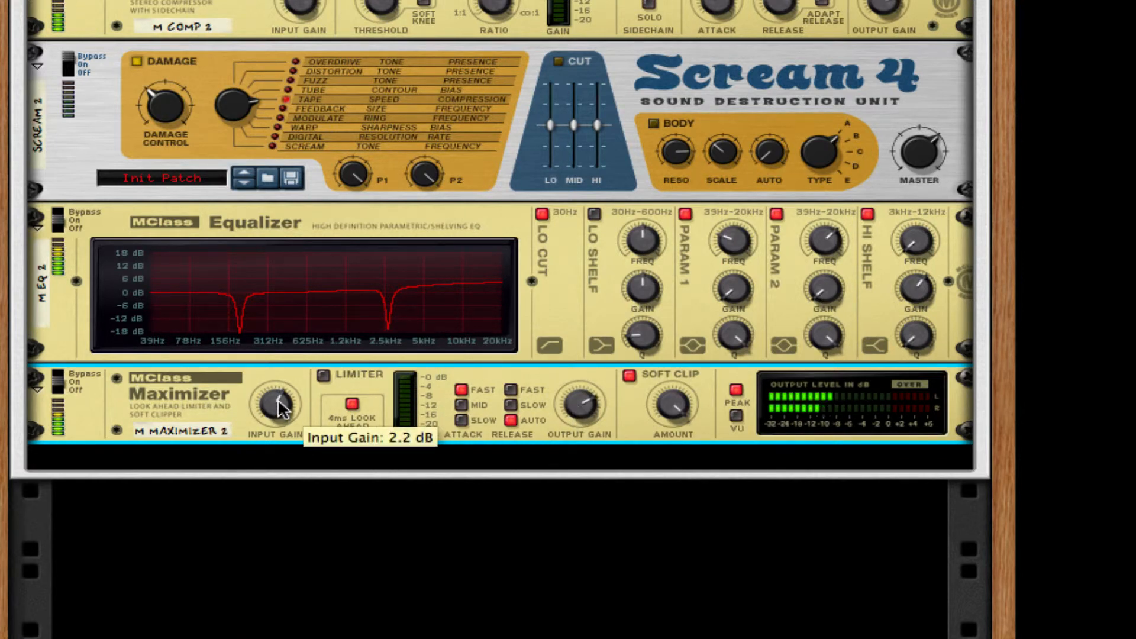
pyautogui.scroll(8, 471, 414)
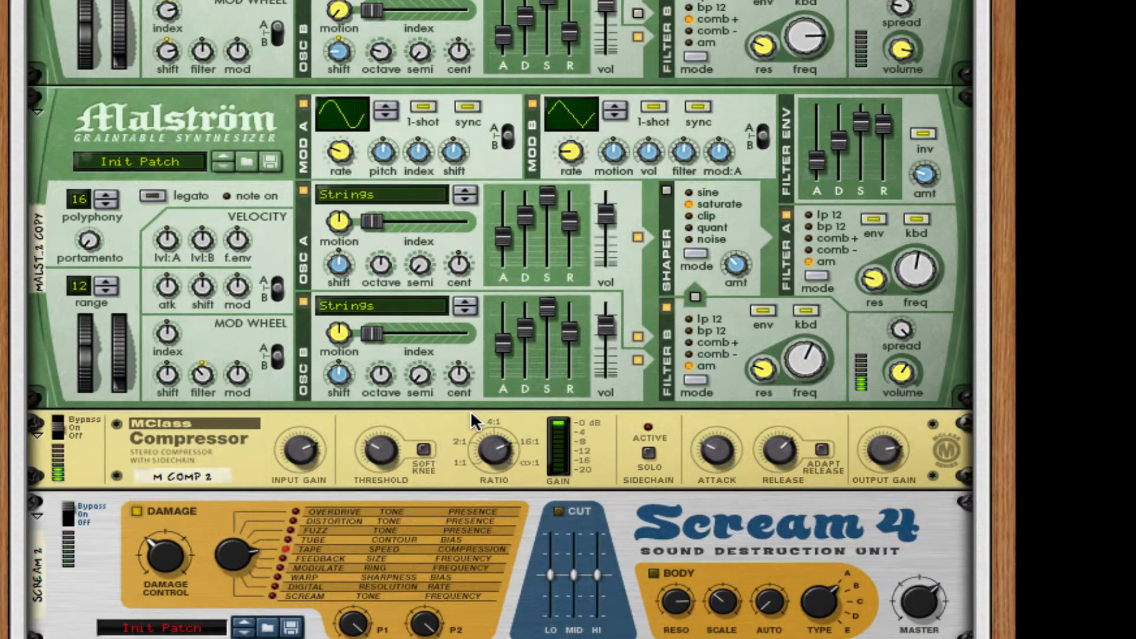
# - Review the finished device chain in the Combinator, from the two Malström synthesizers through the compressor, Scream 4 and equalizer
pyautogui.scroll(5, 472, 412)
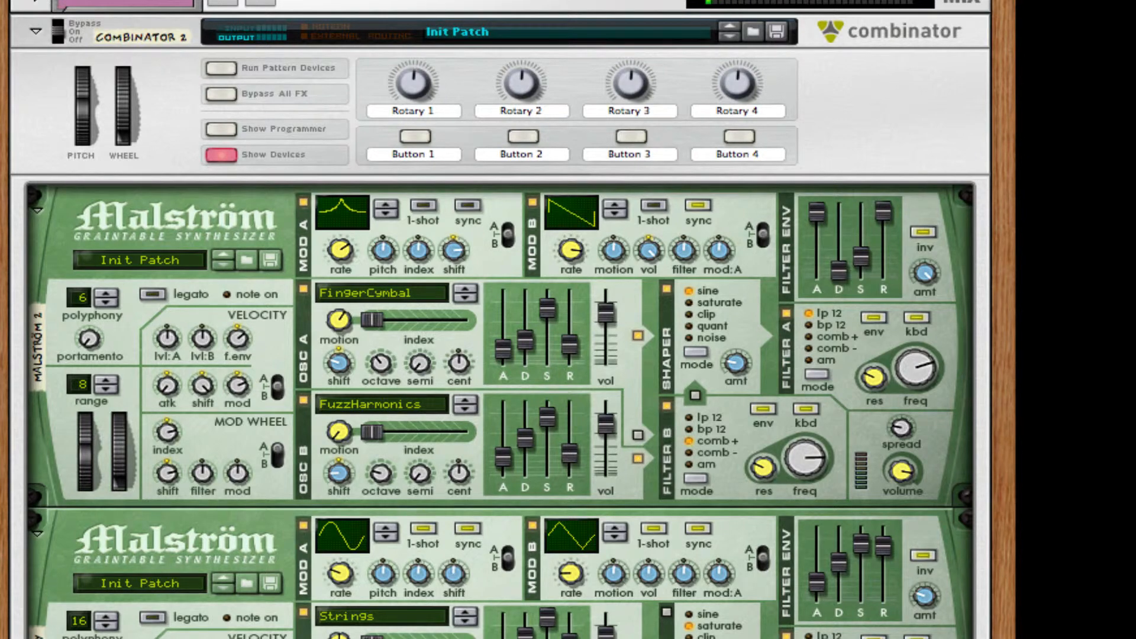
pyautogui.scroll(-5, 497, 320)
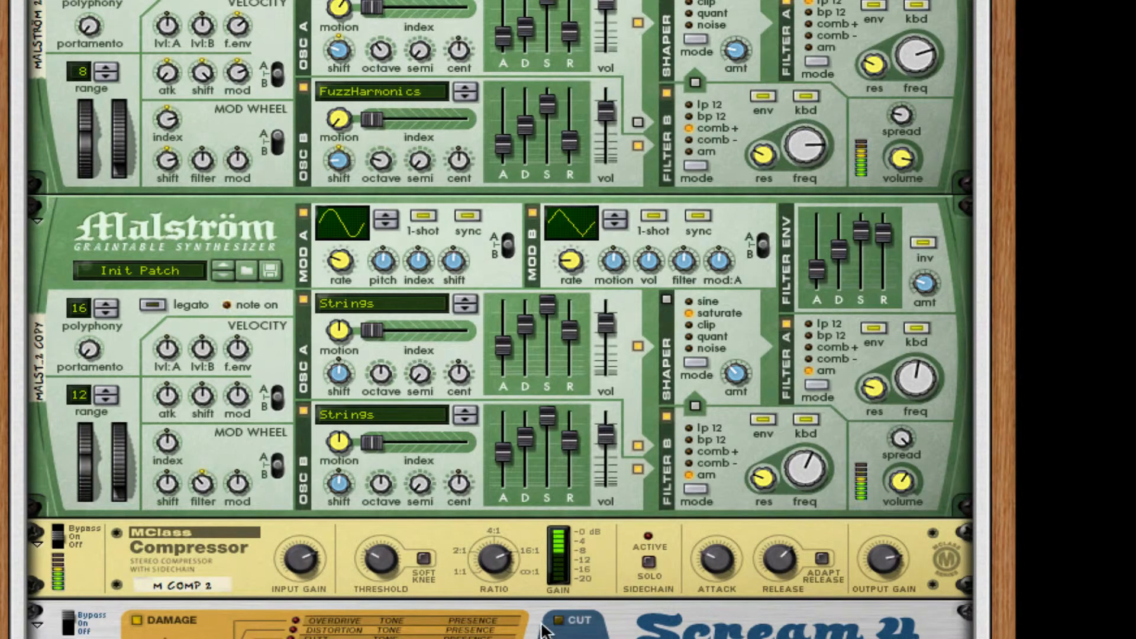
pyautogui.scroll(1, 542, 623)
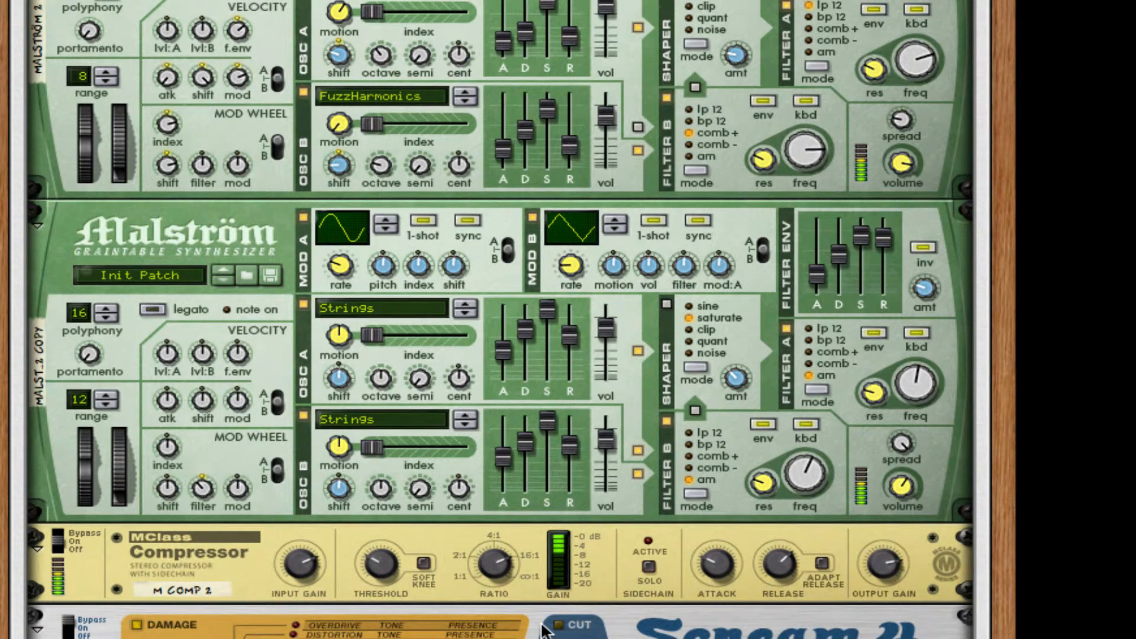
pyautogui.click(478, 616)
pyautogui.scroll(-5, 478, 617)
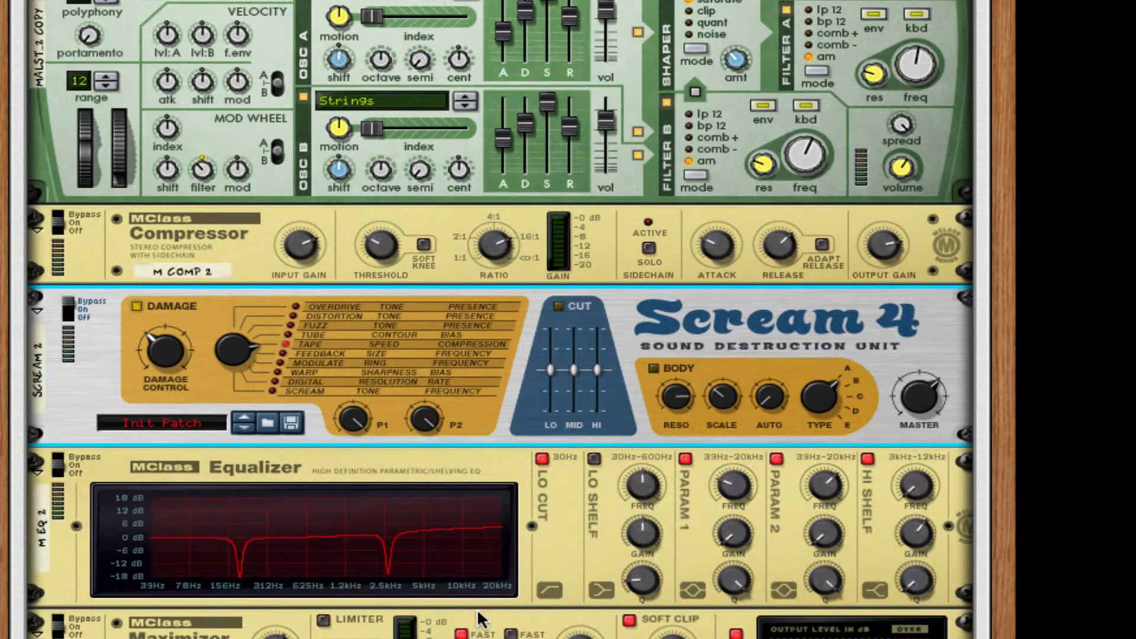
pyautogui.scroll(5, 474, 600)
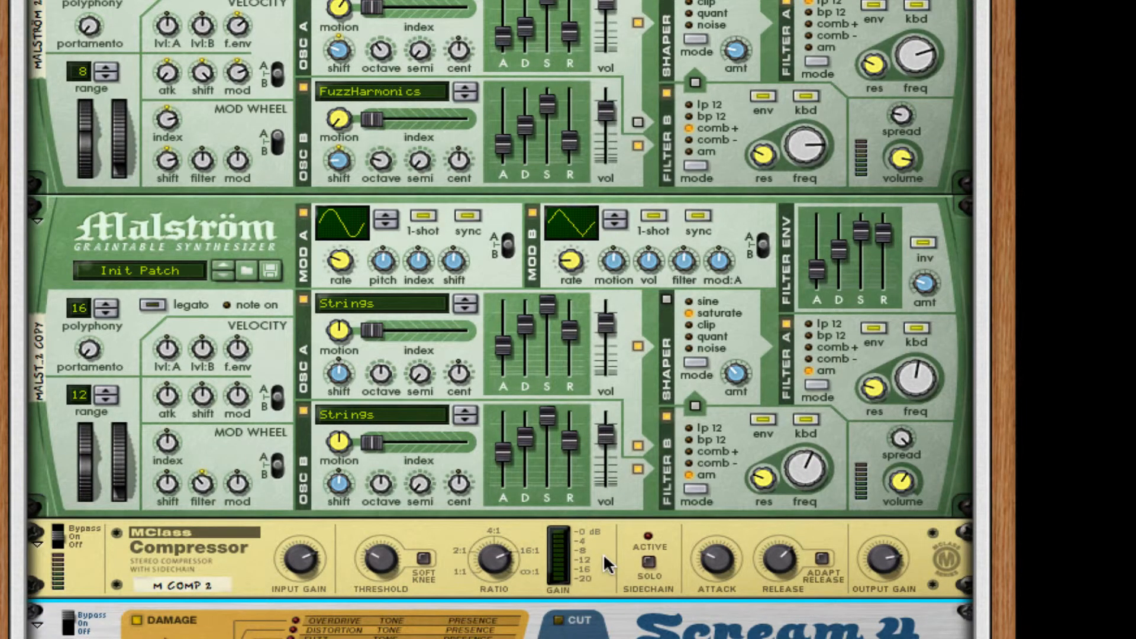
pyautogui.scroll(5, 602, 555)
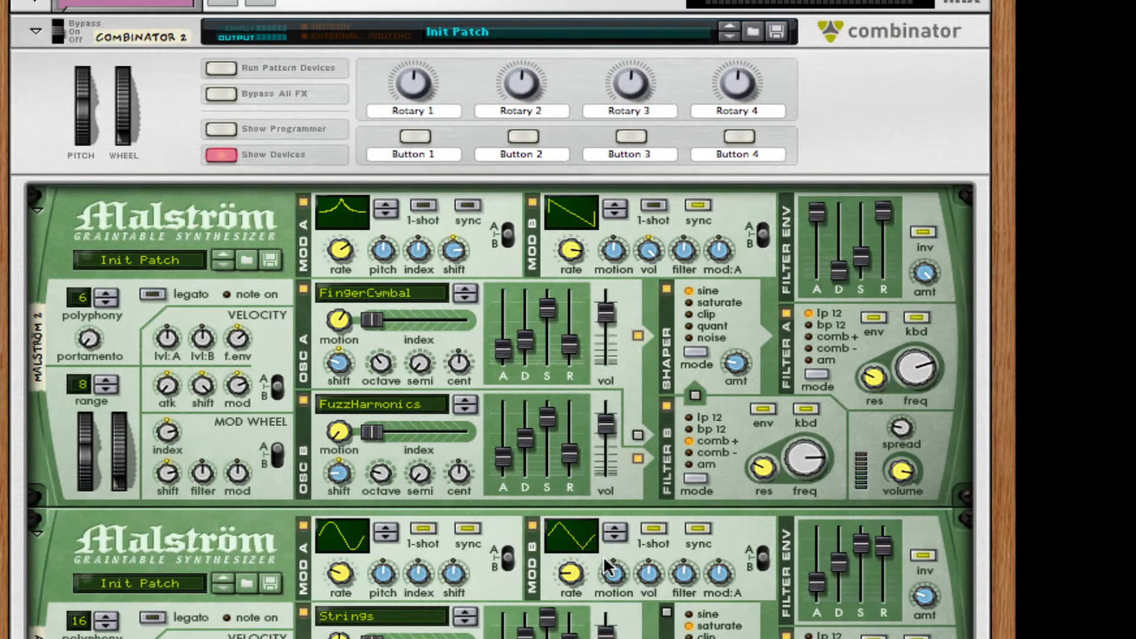